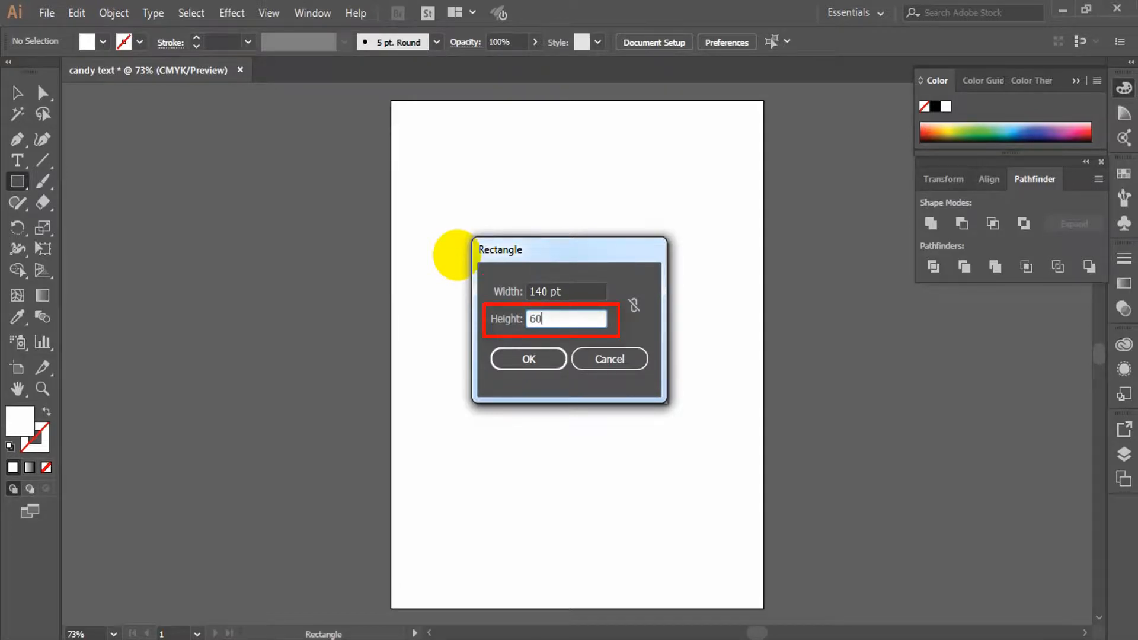
Create a 140 × 60 pt rectangle on the artboard and fill it with gray B2B2B2.
key("Return")
left_click(17, 93)
double_click(20, 421)
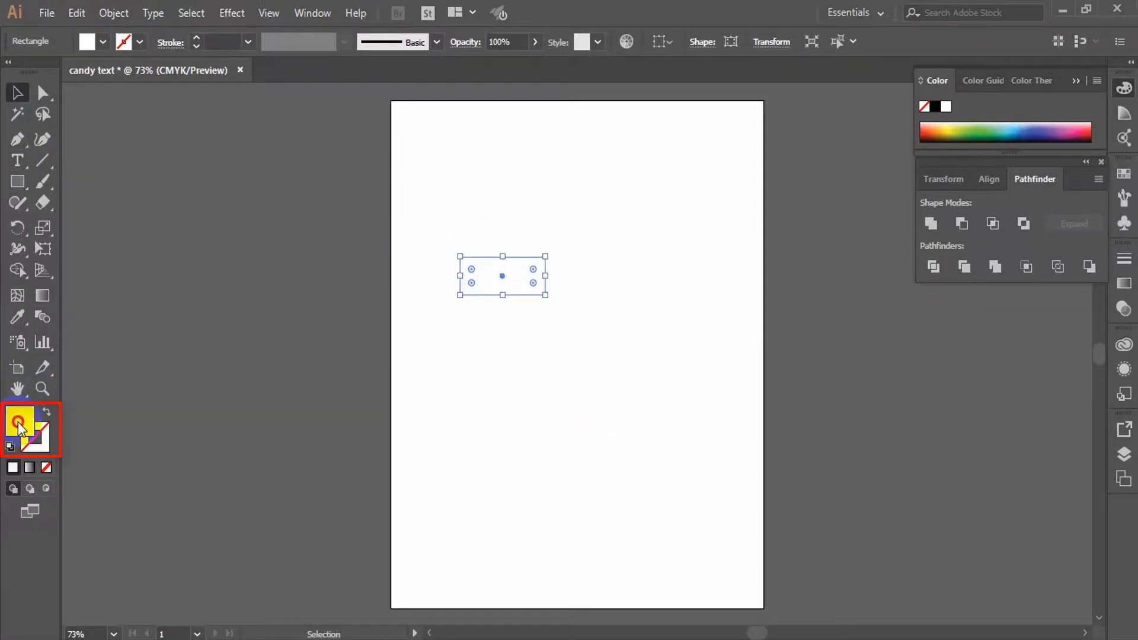
left_click(351, 275)
left_click(737, 216)
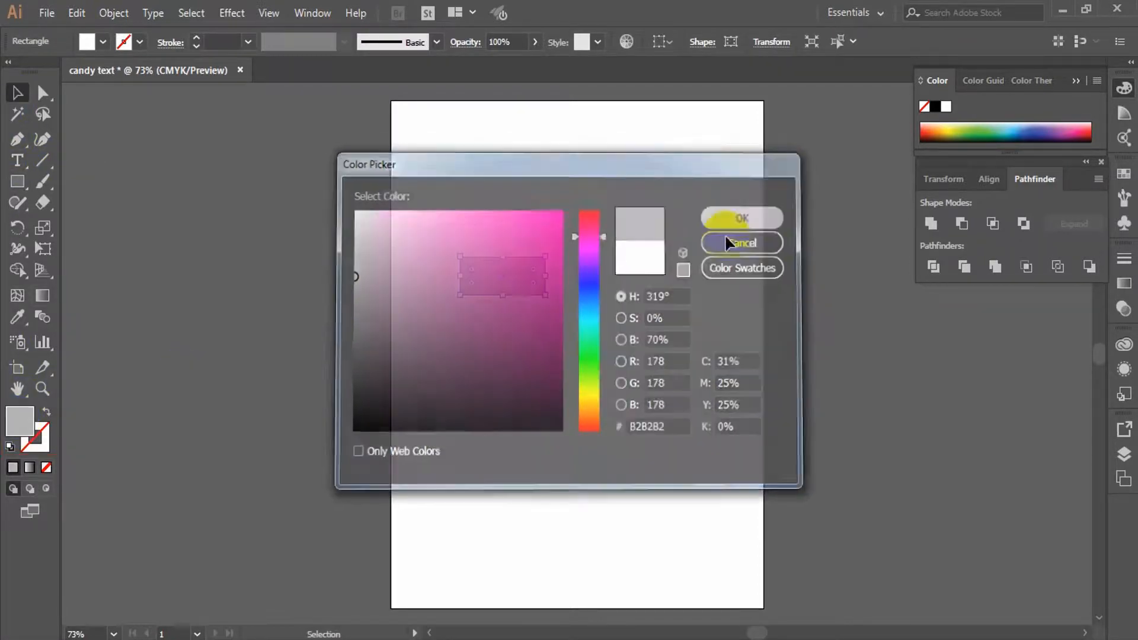
left_click(603, 432)
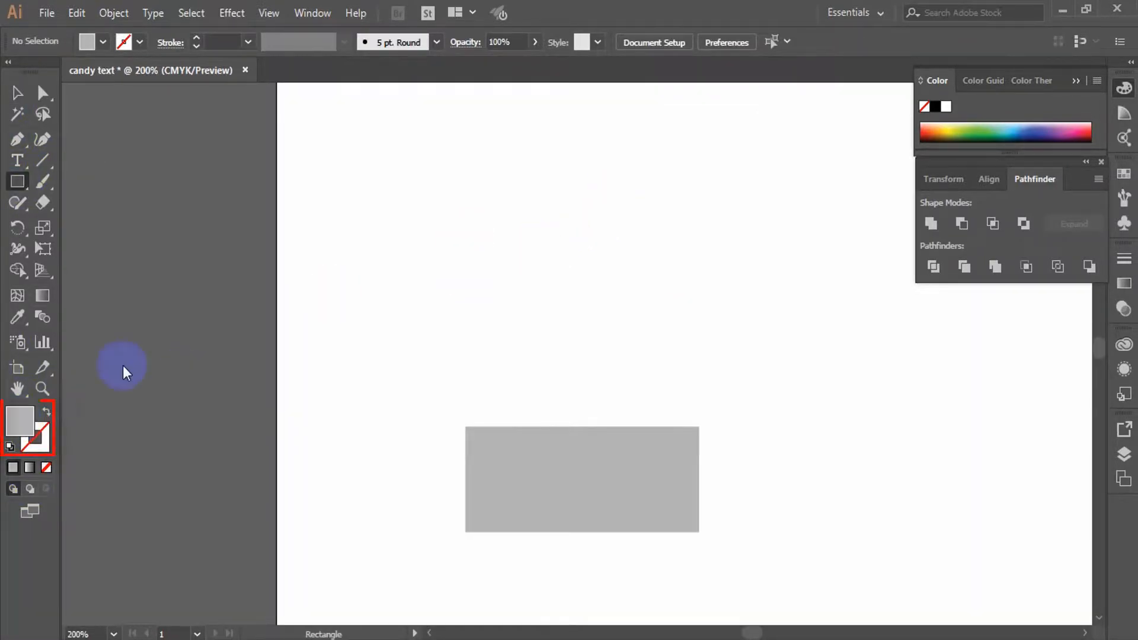
Create a 135 × 20 pt rectangle with a pinkish-red fill below the gray one.
double_click(20, 421)
mouse_move(588, 237)
left_mouse_down()
mouse_move(588, 220)
mouse_move(552, 209)
left_mouse_up()
left_click(746, 216)
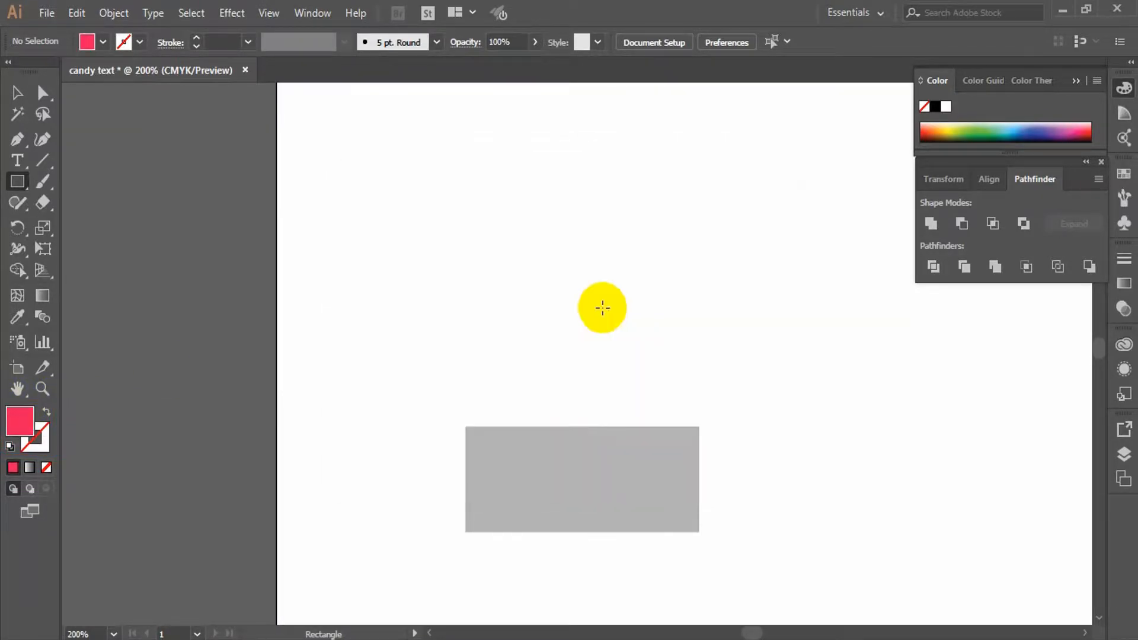
scroll(599, 307, "down", 5)
left_click(511, 305)
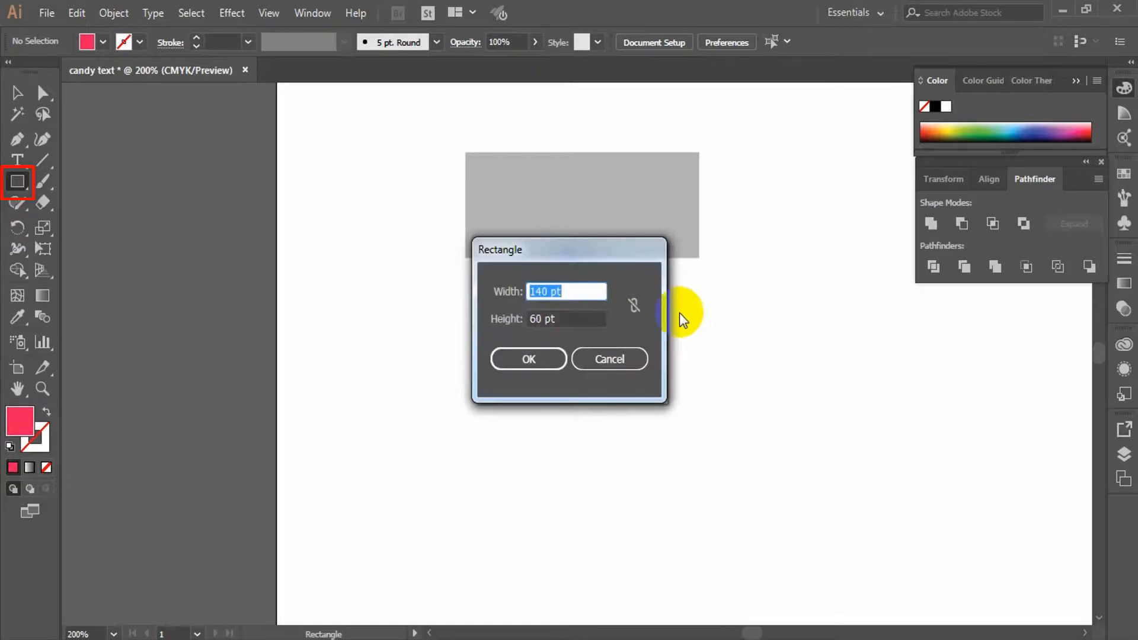
type("135")
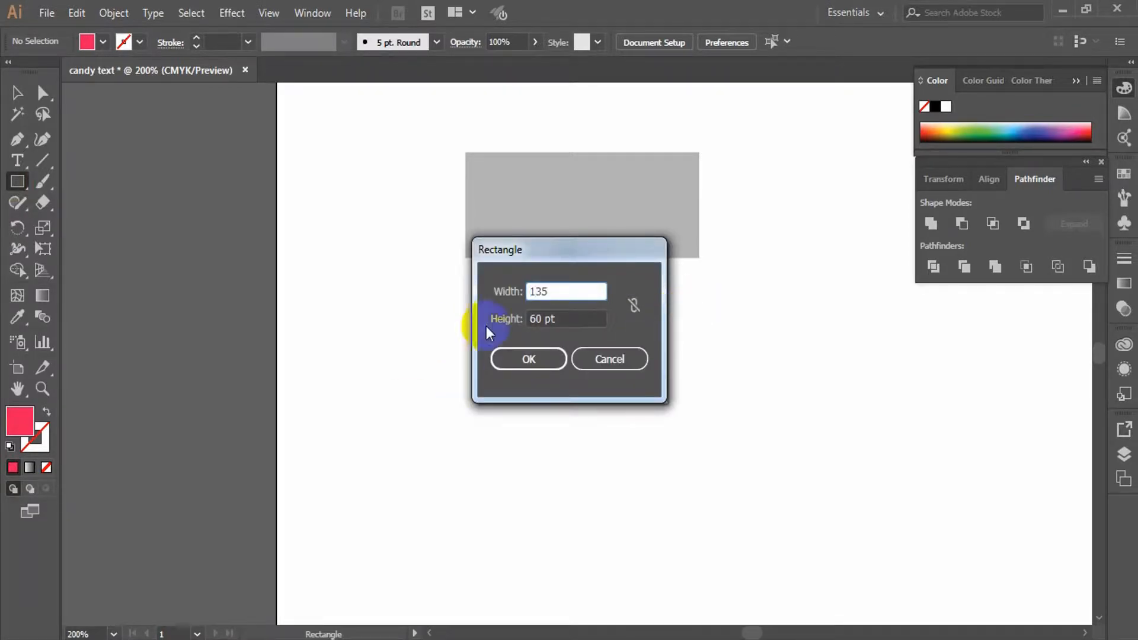
key("Tab")
type("20")
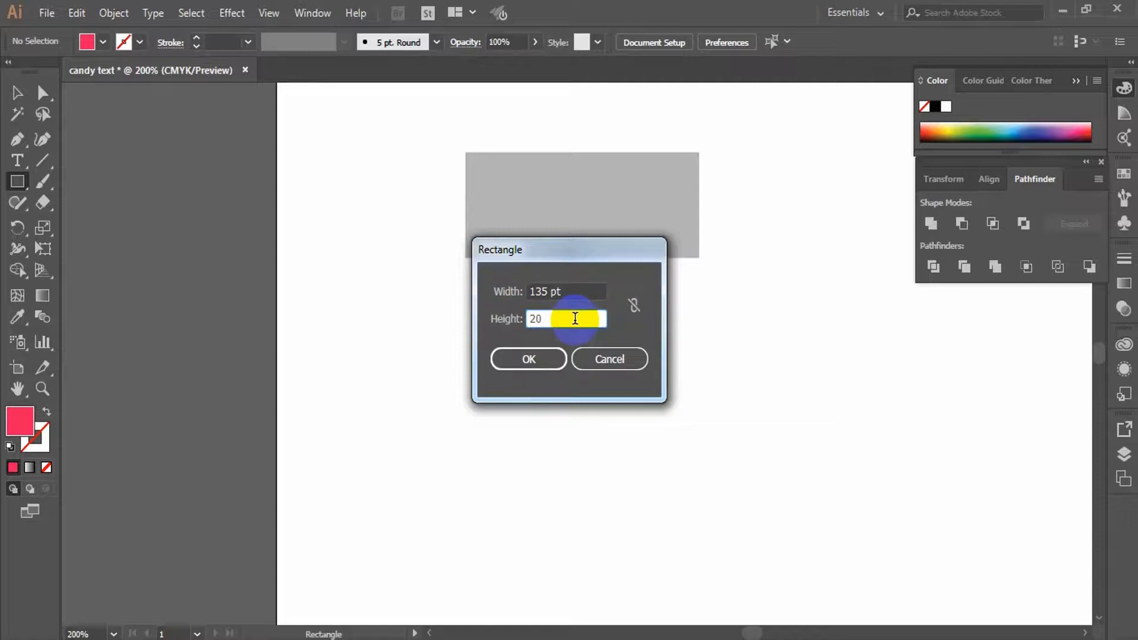
key("Return")
Rotate the red strip to a steep diagonal rising to the right and place it across the left part of the gray rectangle.
left_click(17, 92)
left_click(494, 378)
left_click_drag(589, 318, 534, 318)
left_click_drag(686, 292, 615, 185)
left_click_drag(579, 287, 539, 187)
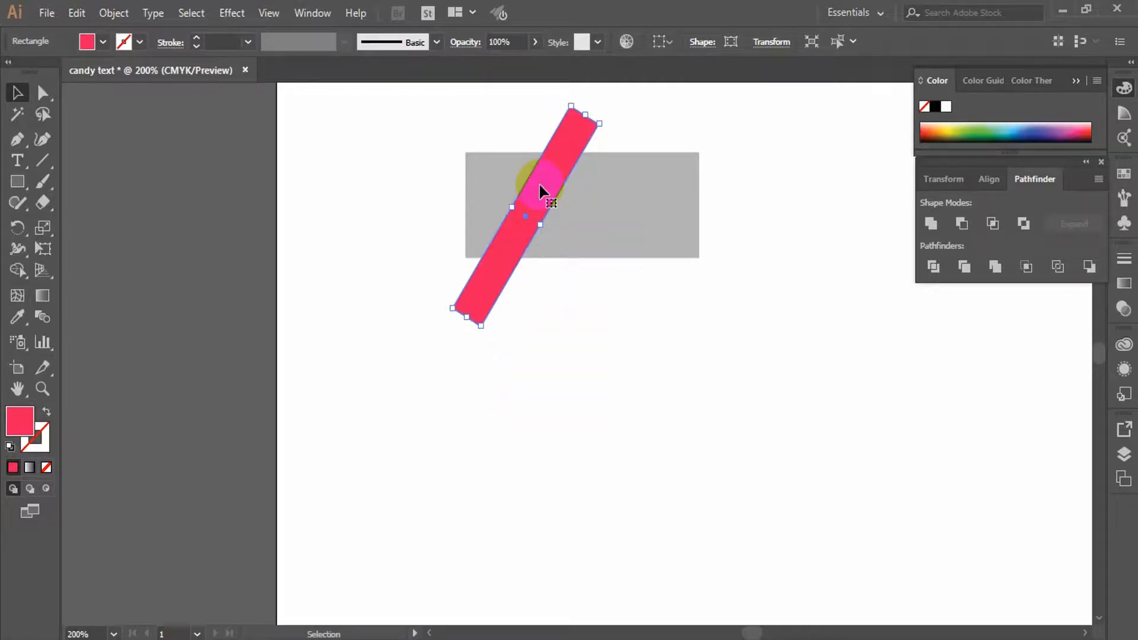
Copy the red strip horizontally to the right and repeat the duplication to make a row of five evenly spaced stripes.
key("a")
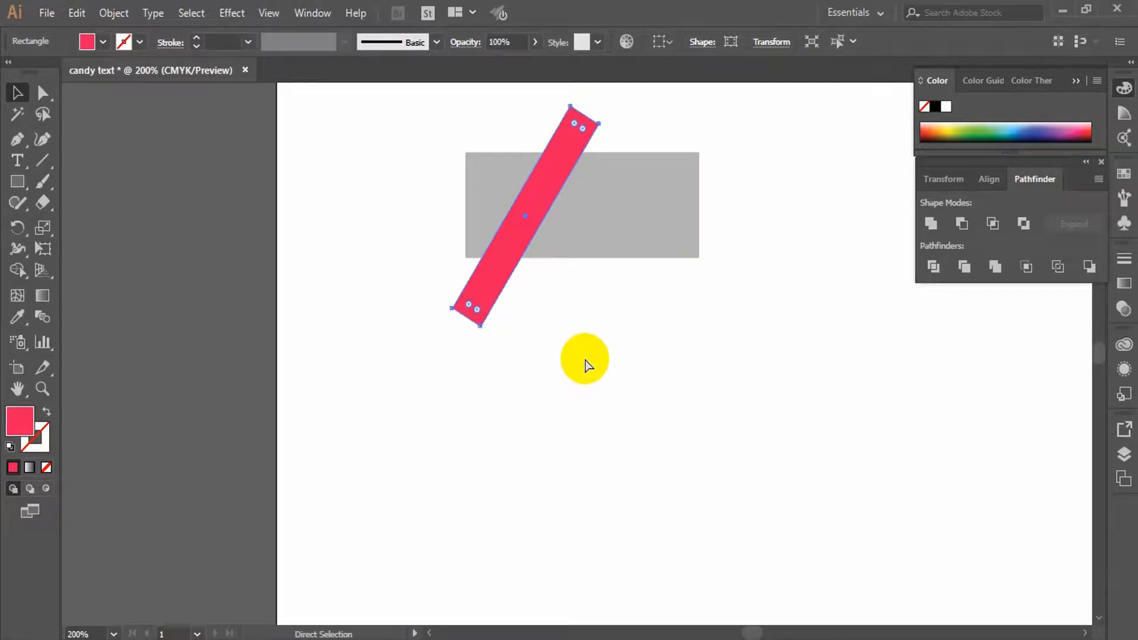
scroll(585, 364, "up", 1)
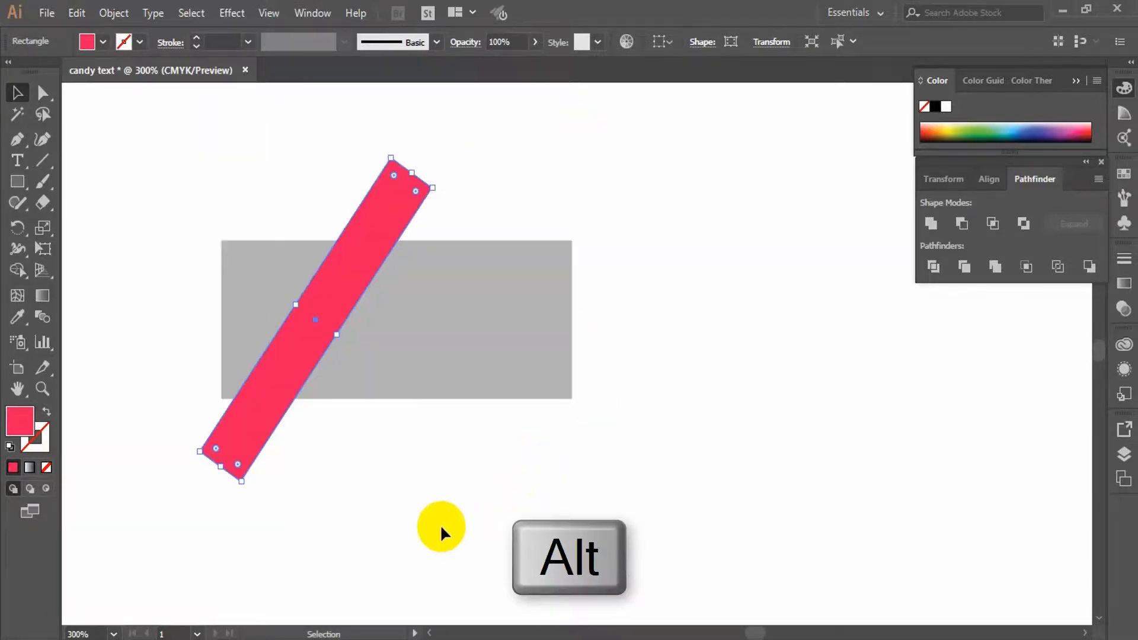
left_click(303, 367, "alt")
left_click_drag(302, 366, 421, 382)
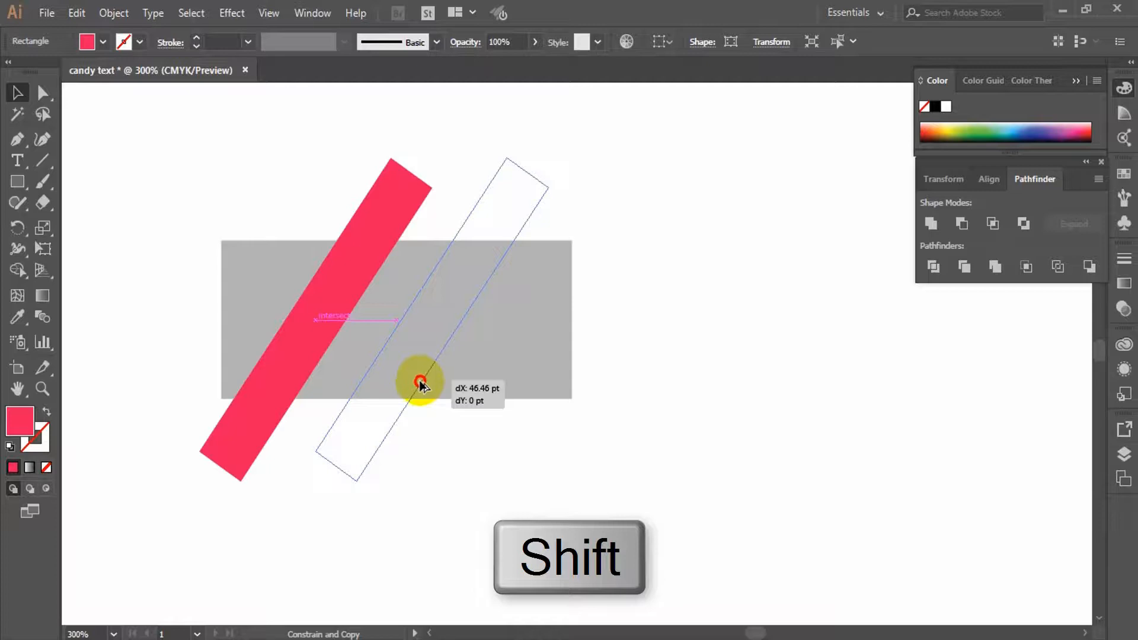
left_click_drag(421, 384, 421, 383)
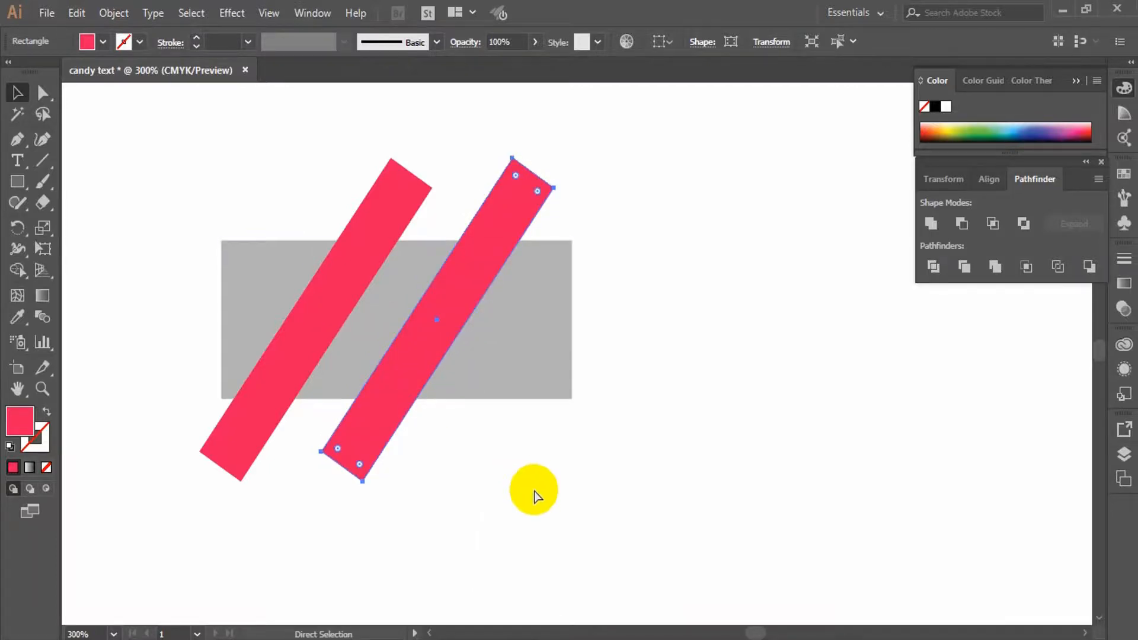
key("ctrl+d")
key("ctrl+d")
key("ctrl+d")
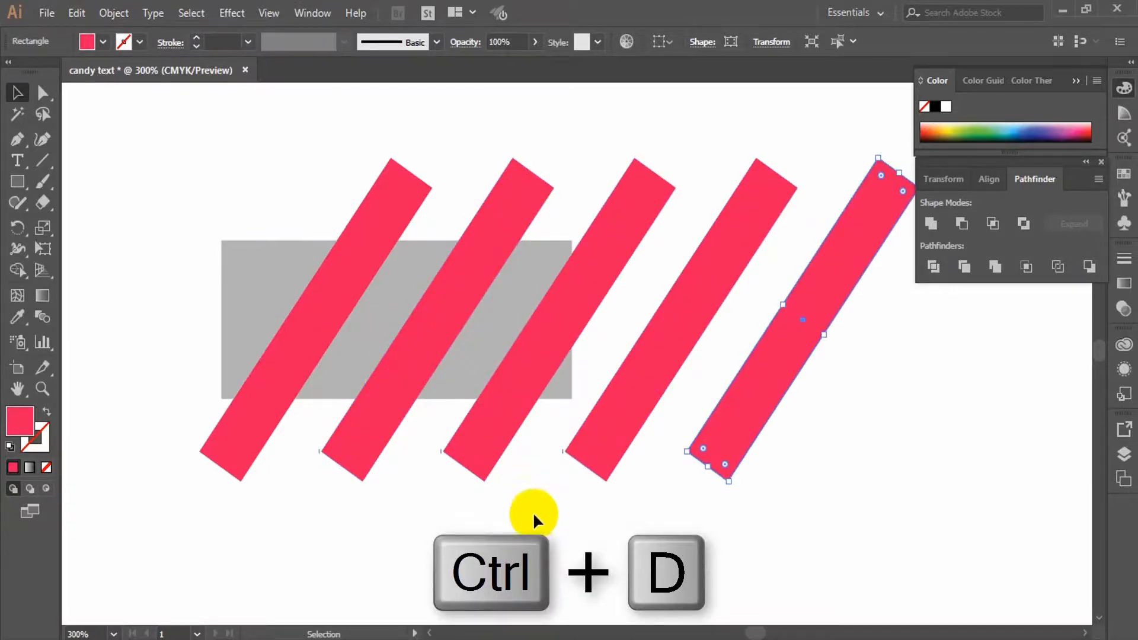
Widen the gray rectangle to the right so it spans all five stripes, and bring it to the front.
left_click(261, 277)
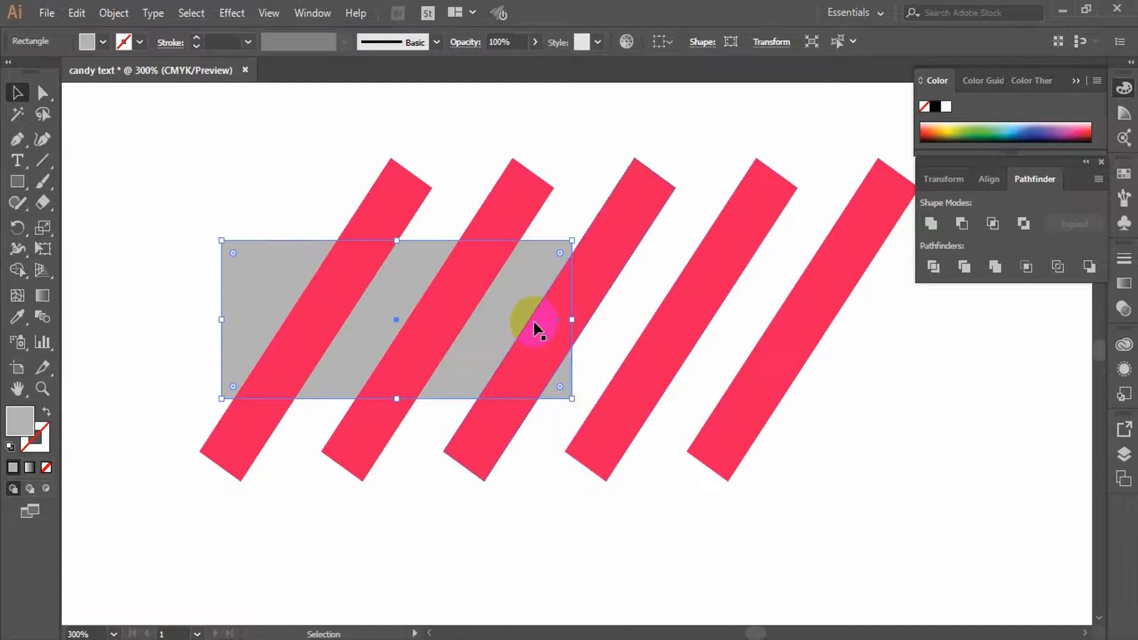
left_click_drag(571, 319, 902, 355)
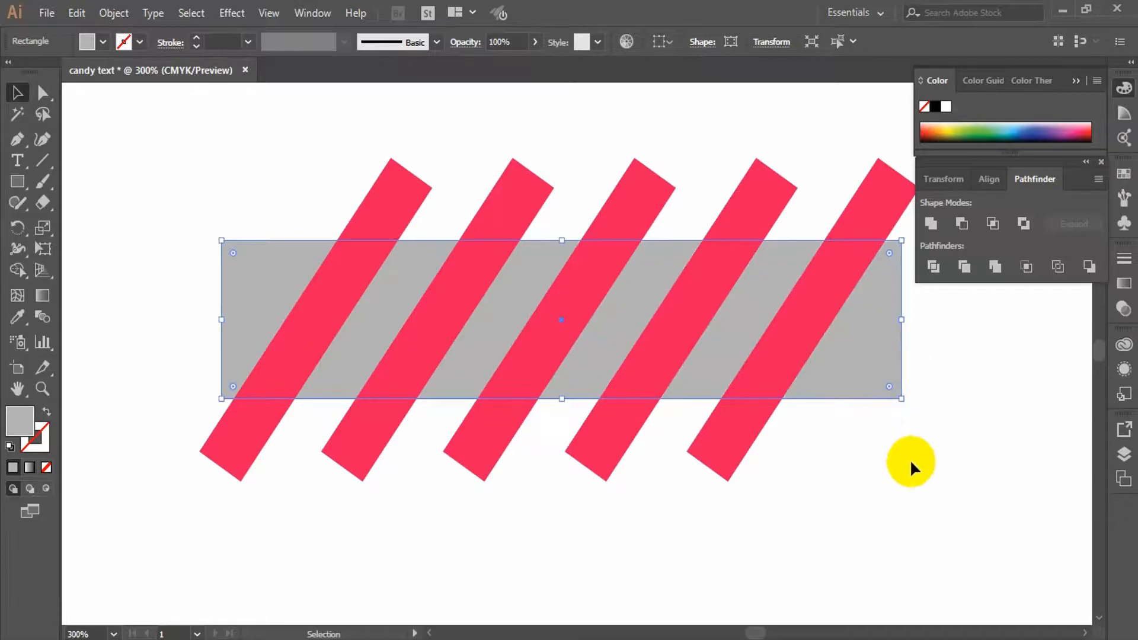
key("ctrl+shift+bracketright")
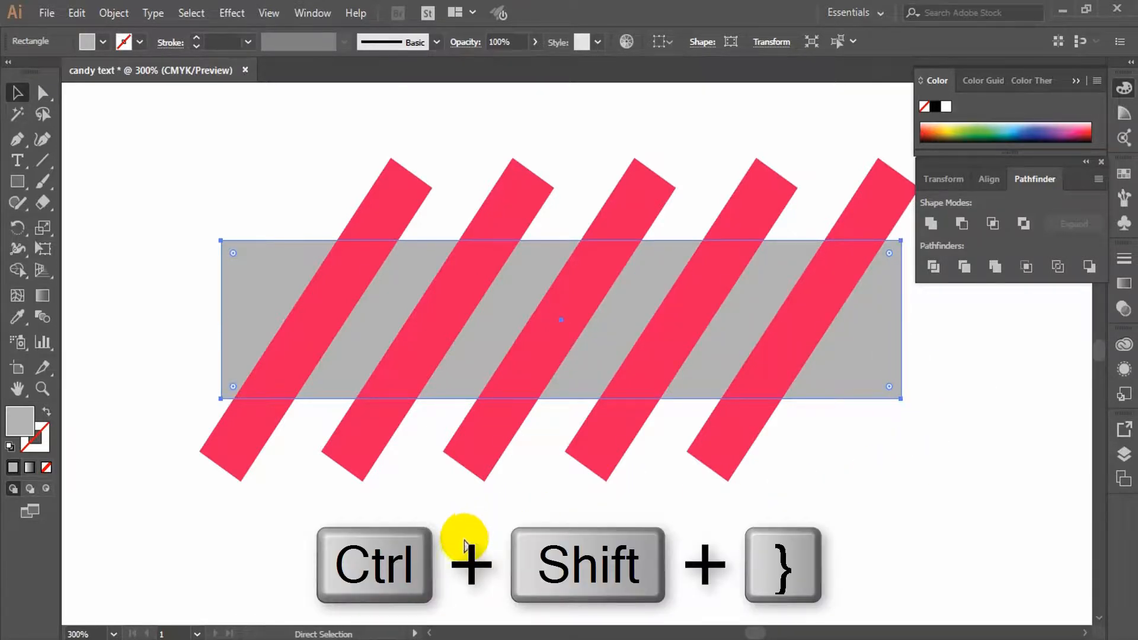
key("ctrl+shift+bracketright")
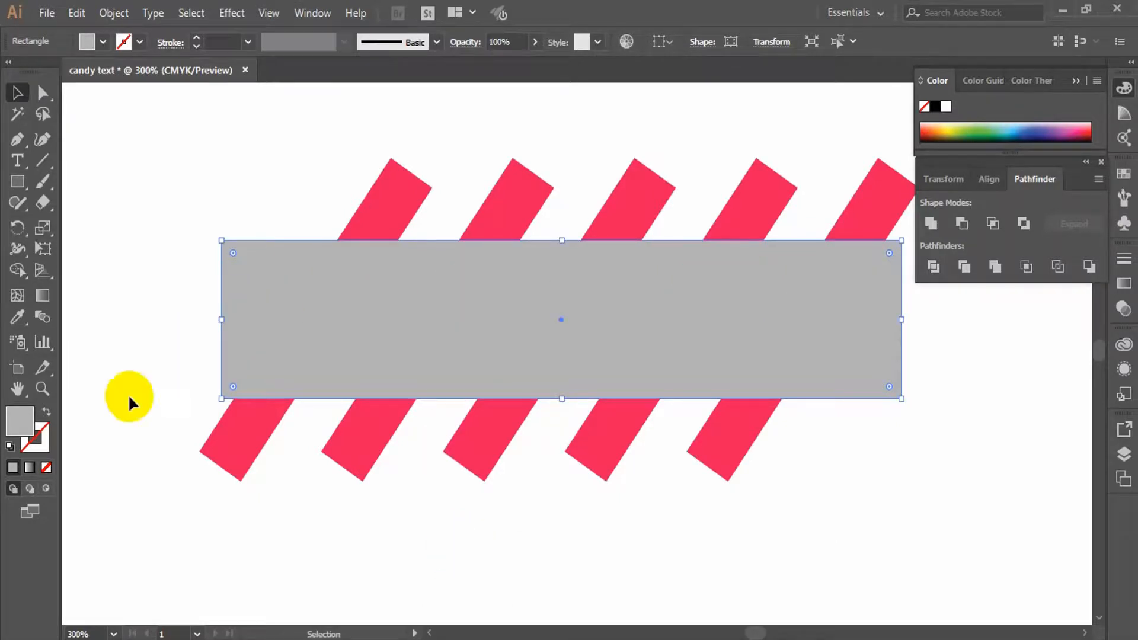
Remove the front rectangle's fill and make it a clipping mask over the five red stripes.
left_click(47, 468)
left_click(406, 193, "shift")
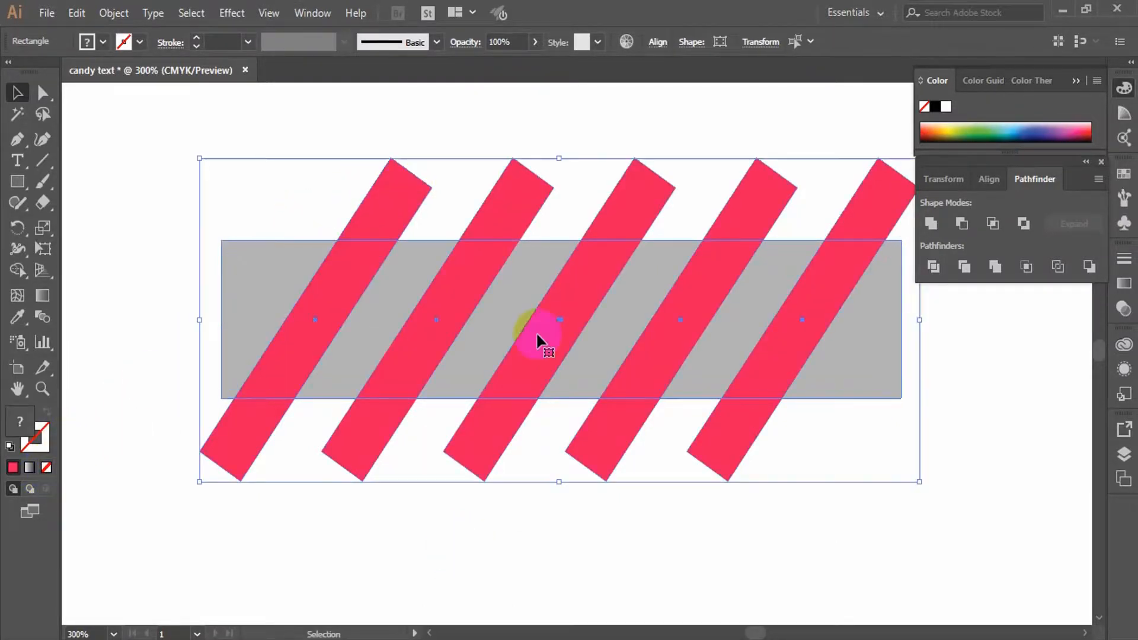
right_click(596, 286)
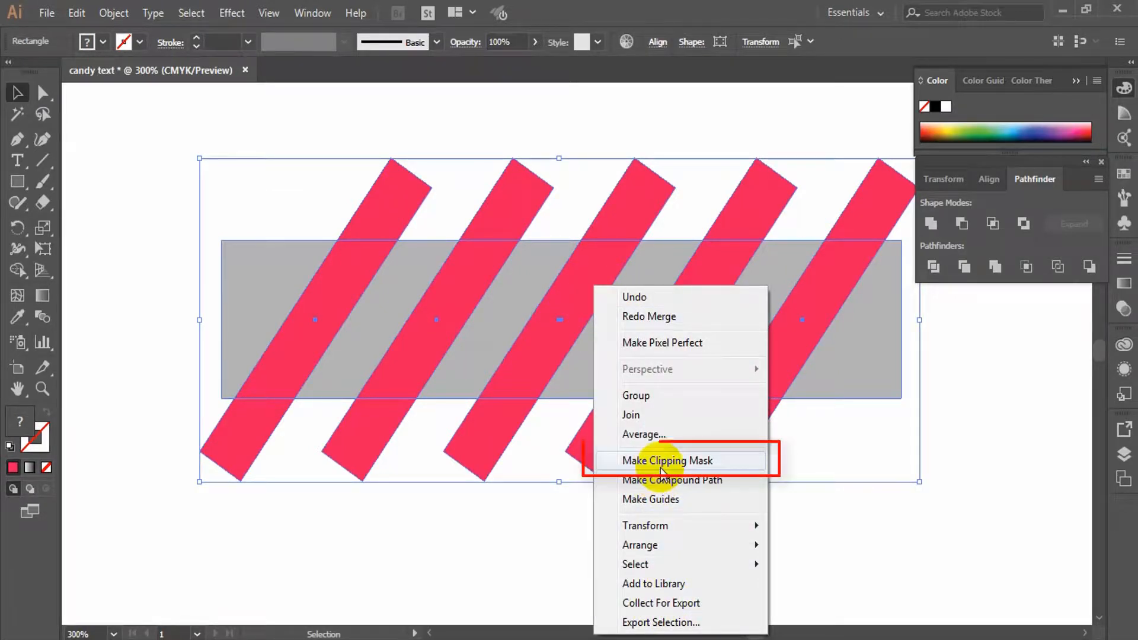
left_click(681, 461)
left_click(553, 518)
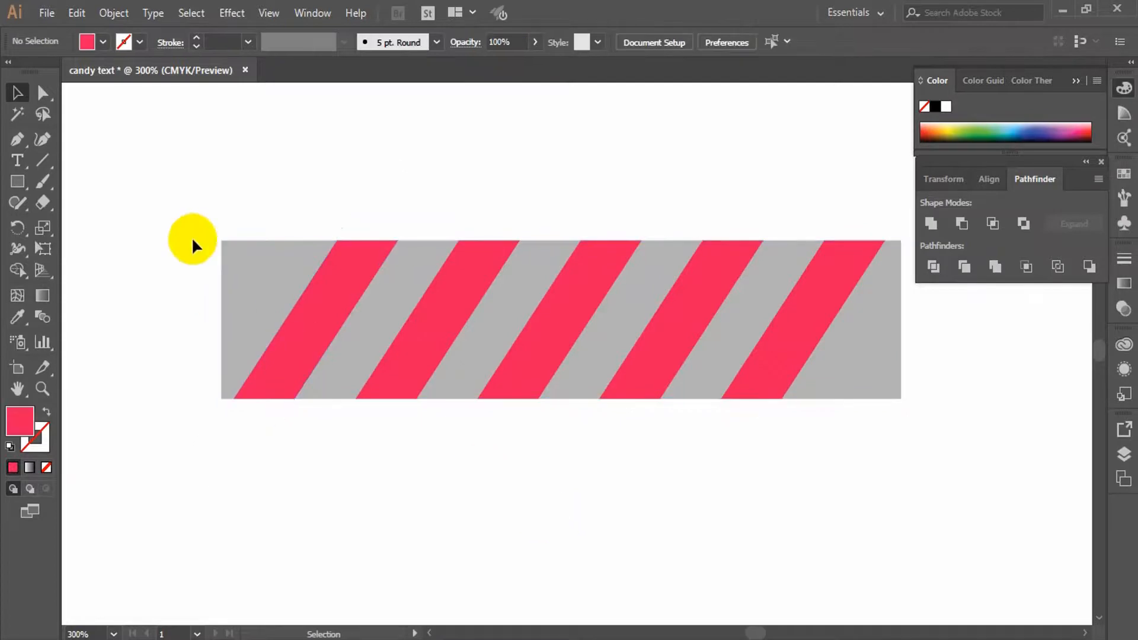
Combine the whole striped banner with the Pathfinder Merge operation.
left_click_drag(155, 196, 1014, 501)
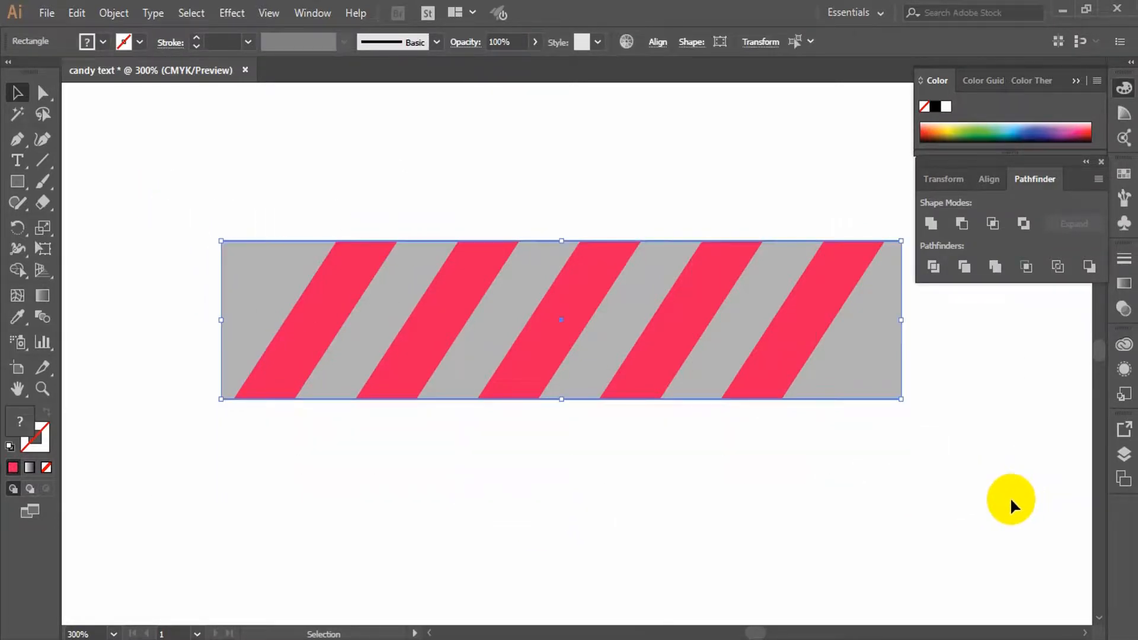
left_click(999, 270)
left_click(229, 211)
Erase the left end of the striped banner with a straight rectangular cut up to the top of the second red stripe.
mouse_move(167, 232)
left_mouse_down()
mouse_move(640, 553)
mouse_move(1012, 592)
left_mouse_up()
left_click(43, 203)
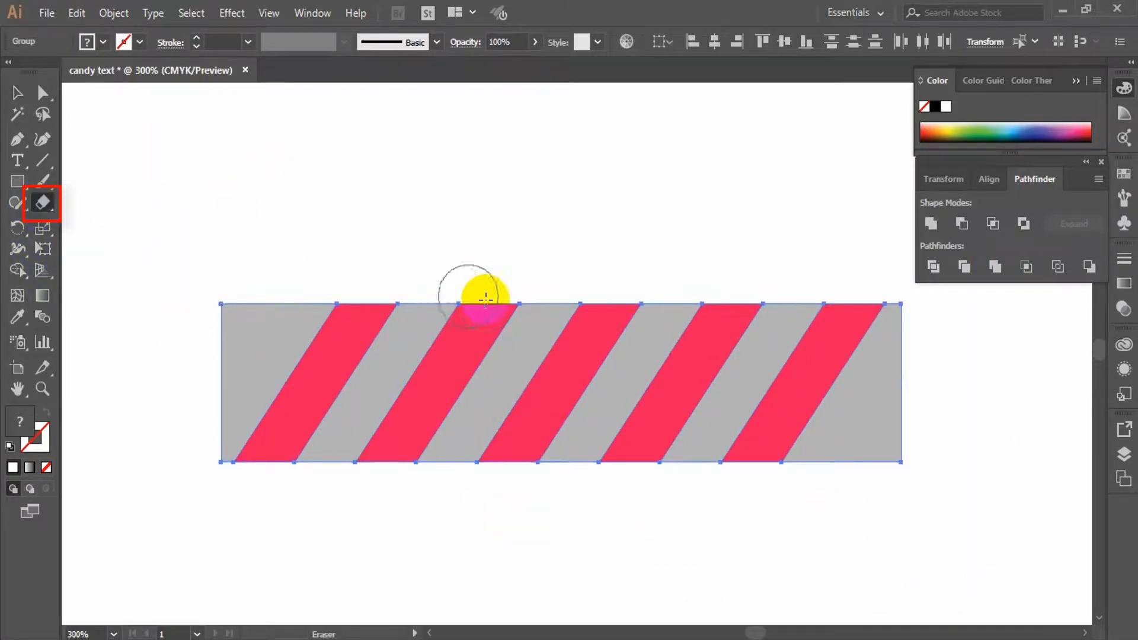
mouse_move(433, 296)
left_mouse_down()
mouse_move(432, 330)
mouse_move(270, 472)
mouse_move(145, 491)
left_mouse_up()
left_click(17, 93)
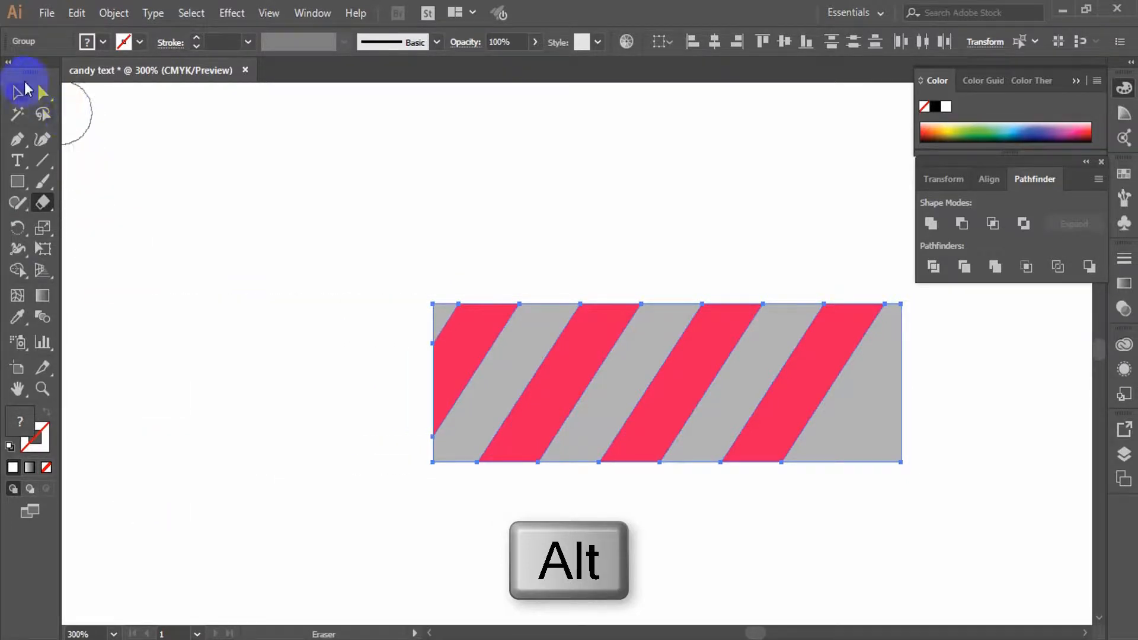
left_click(250, 261)
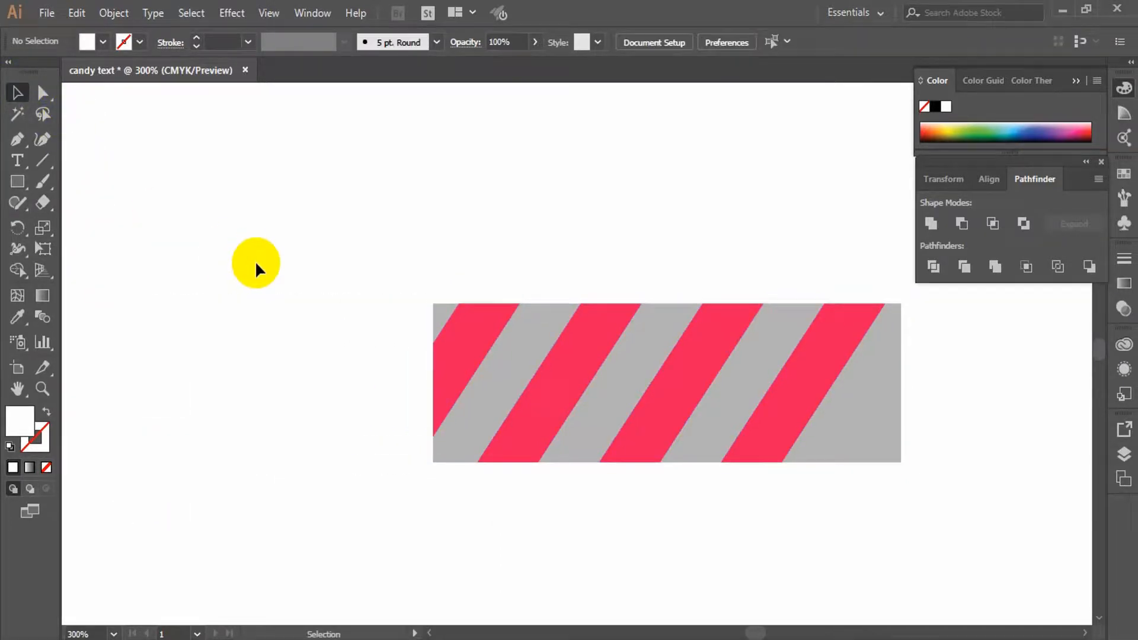
Paste a copy of the banner in front and nudge it right by one stripe interval so the pattern continues.
left_click(676, 385)
key("ctrl+c")
key("ctrl+f")
key("Right")
key("Right")
key("Right")
key("Right")
key("Right")
key("Right")
key("Right")
key("Right")
key("Right")
key("Right")
key("Right")
key("Right")
key("Right")
key("Right")
key("Right")
key("Right")
key("Right")
key("Right")
key("Right")
key("Right")
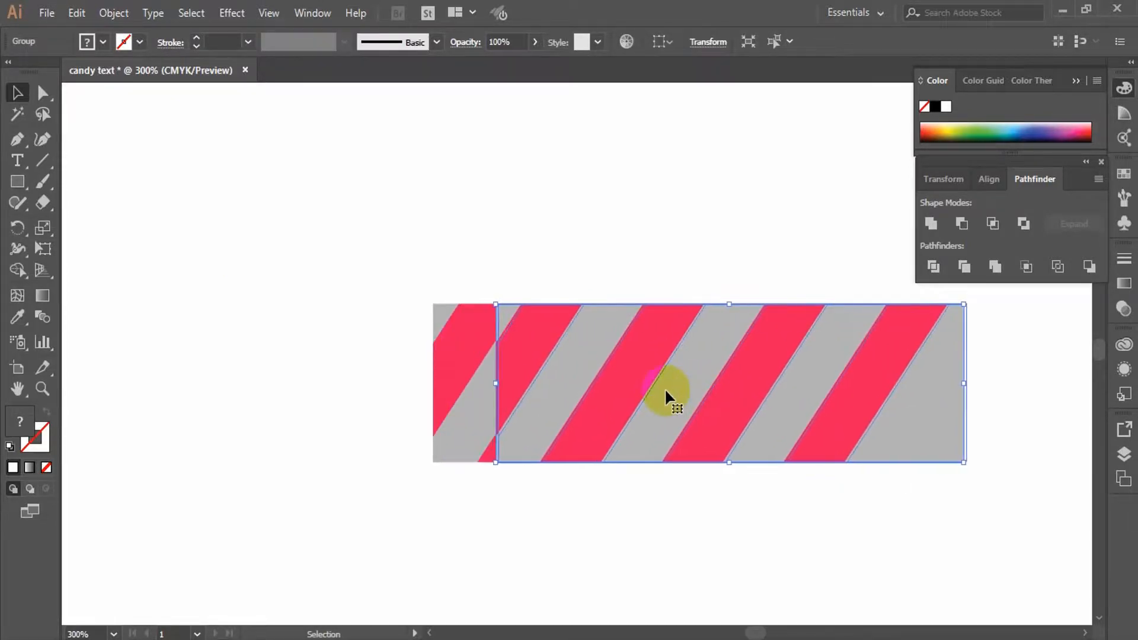
key("Right")
key("Right")
key("Right")
key("Right")
key("Right")
key("Right")
key("Right")
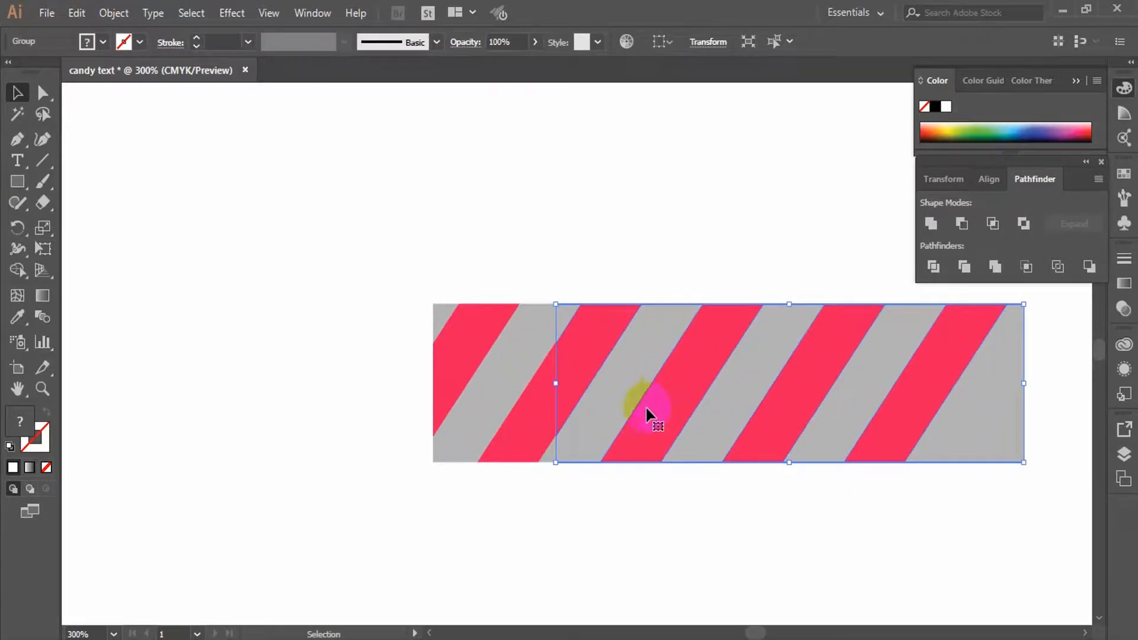
key("Left")
Fine-tune the front copy's position so its stripe edges line up with the banner underneath.
left_click(580, 508)
key("z")
left_click(571, 378)
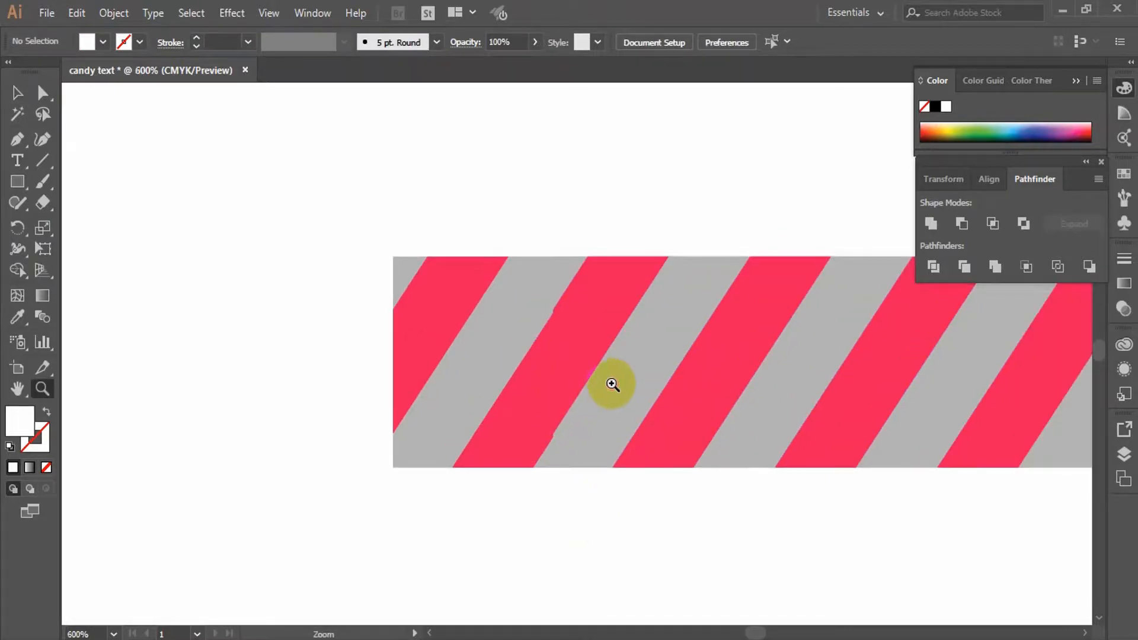
left_click(611, 382)
left_click(612, 367)
scroll(513, 347, "up", 2)
left_click(514, 347)
key("v")
left_click_drag(548, 343, 610, 344)
left_click_drag(611, 382, 559, 372)
left_click(457, 152)
key("z")
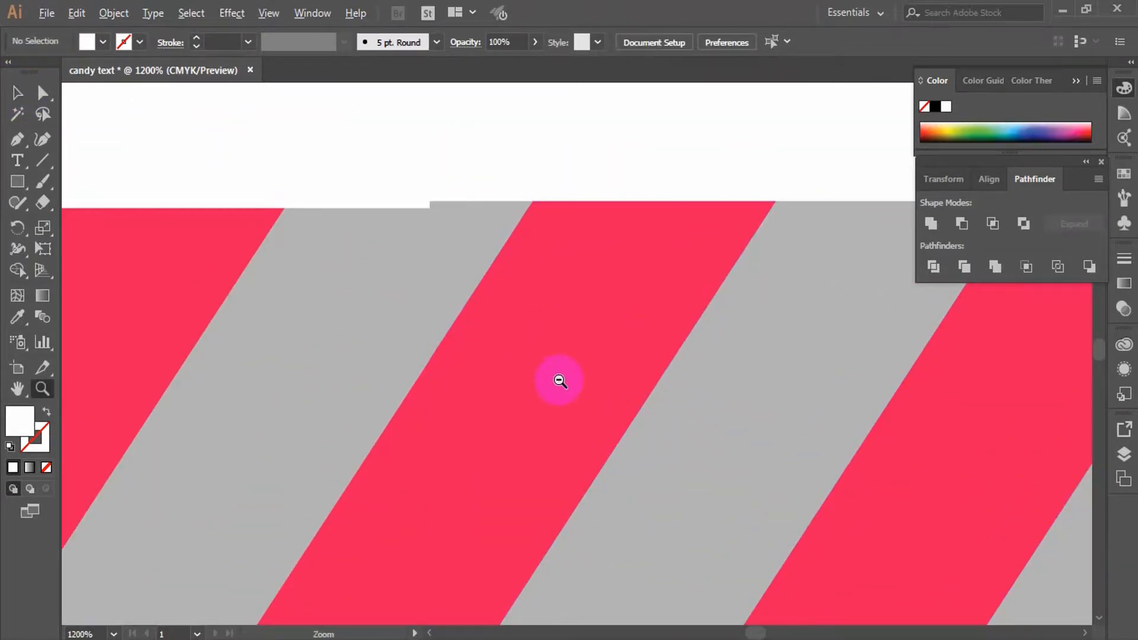
left_click(26, 95)
left_click_drag(628, 332, 591, 356)
left_click(466, 178)
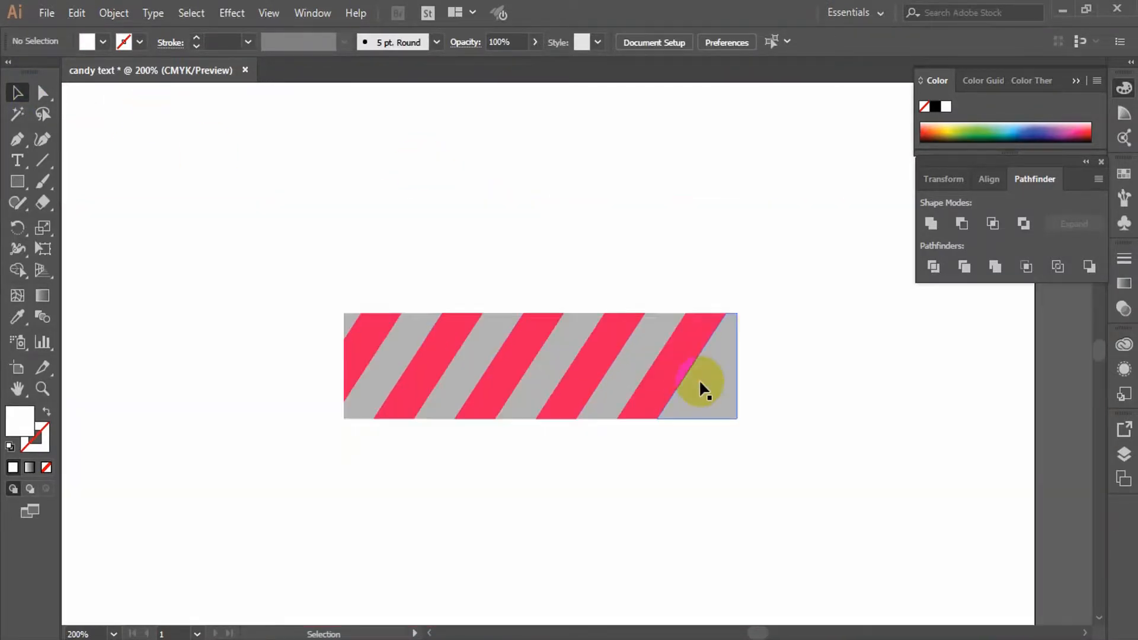
Fill the front banner copy with black and stretch its height evenly above and below the original banner.
left_click(699, 382)
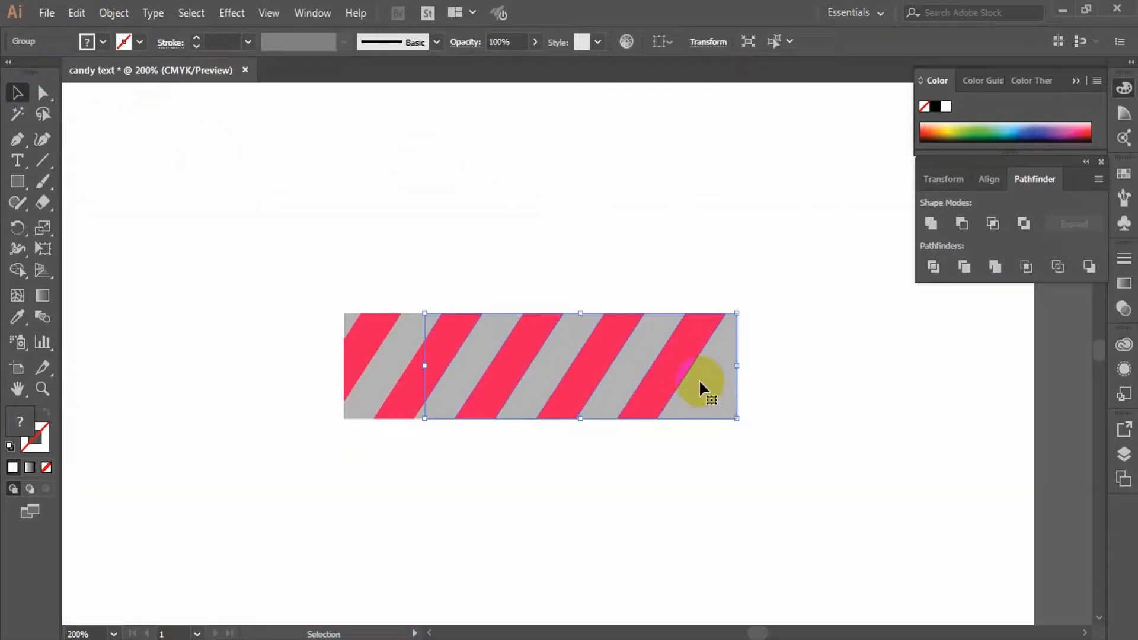
left_click(935, 107)
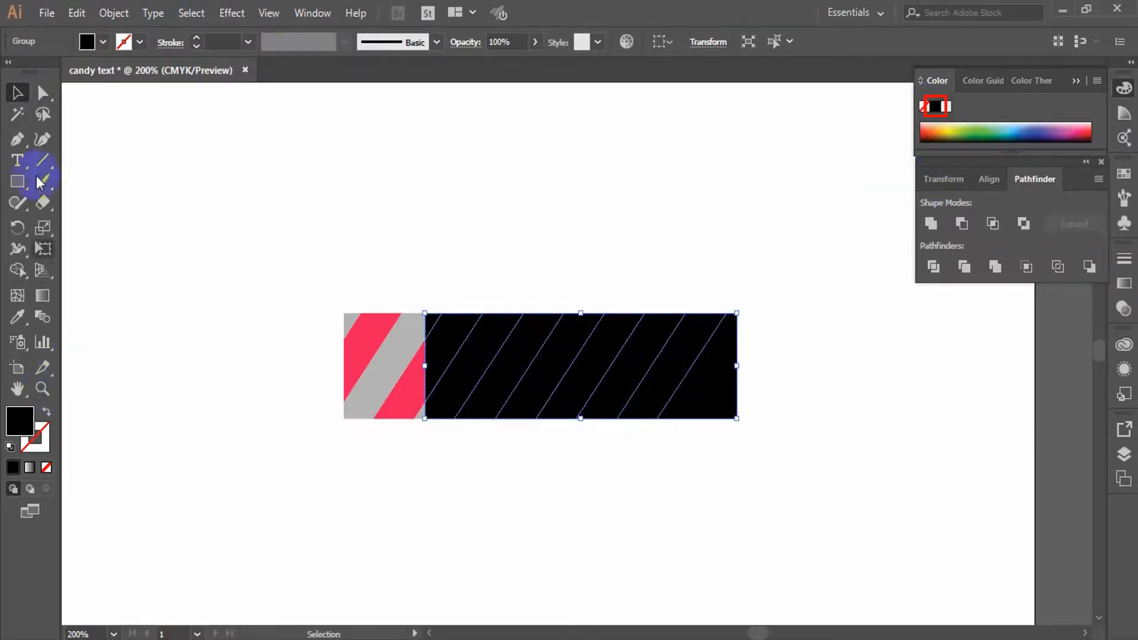
key("z")
left_click(546, 432)
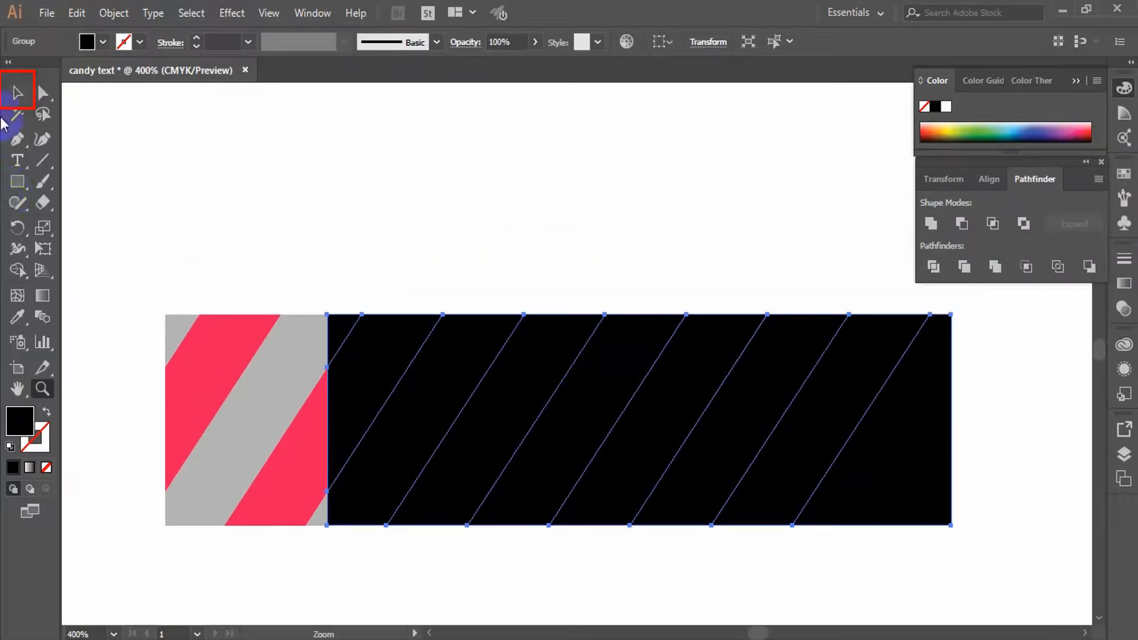
left_click(16, 92)
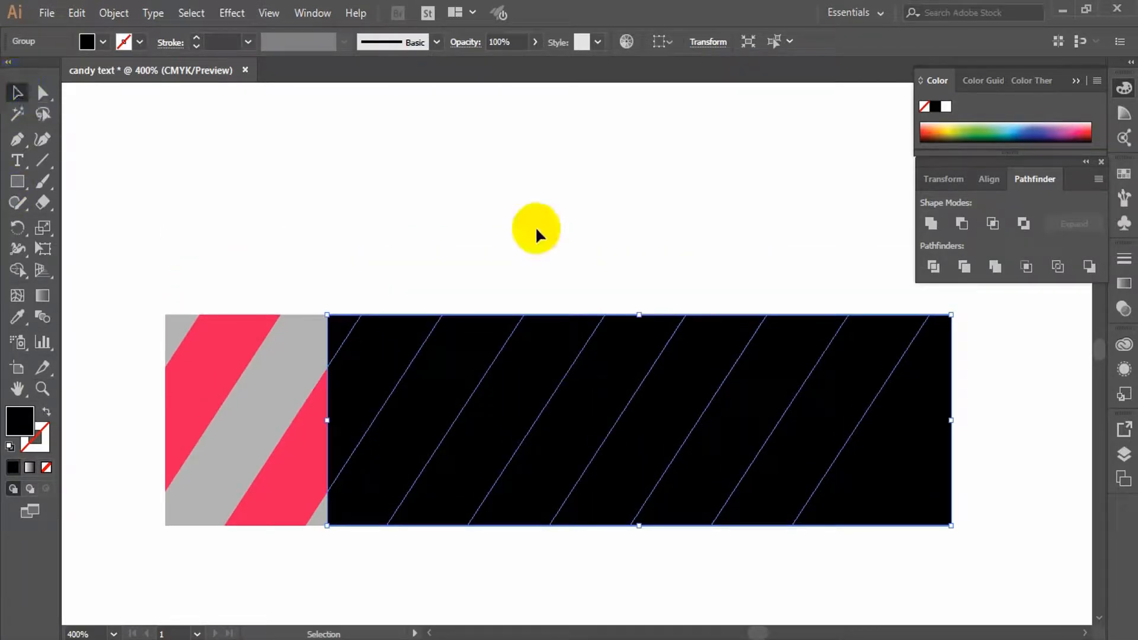
key("alt")
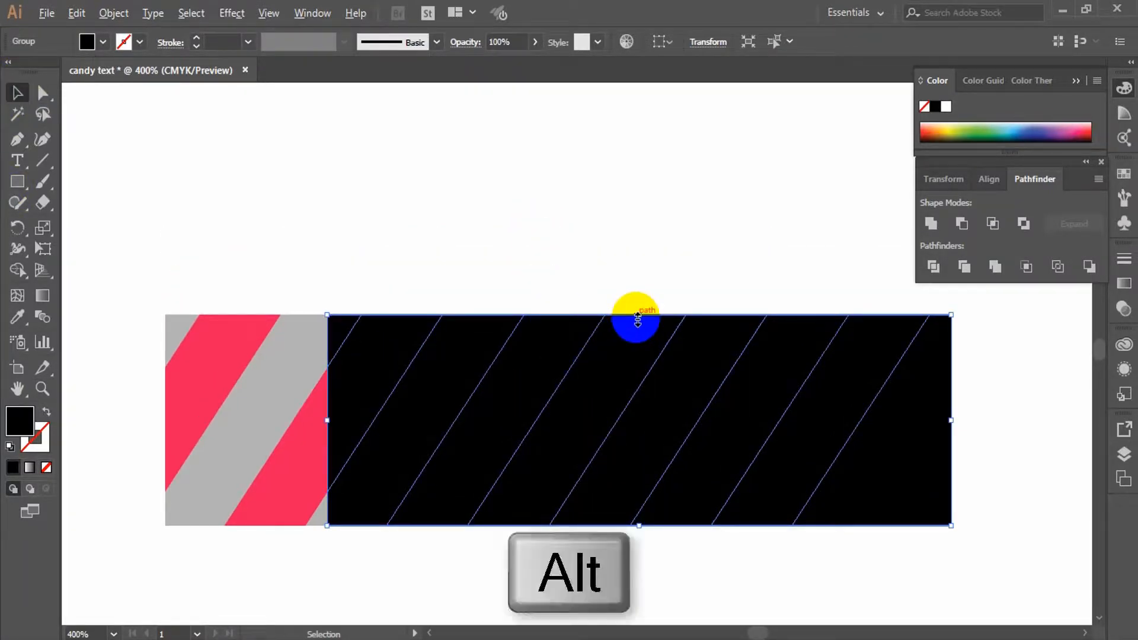
left_click_drag(637, 319, 635, 276)
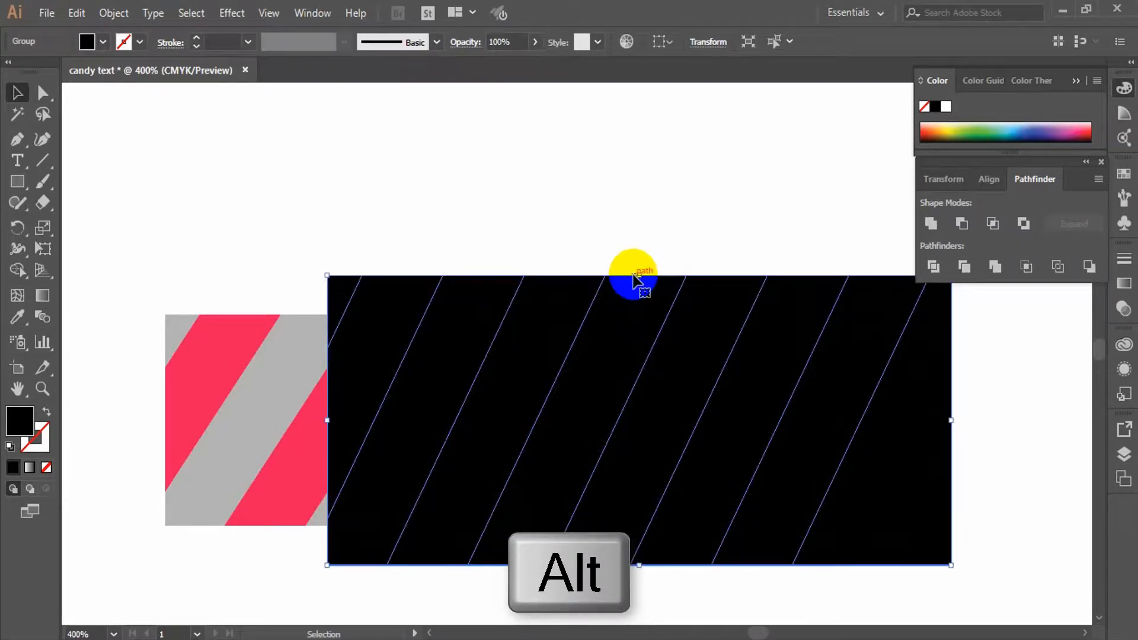
Merge the black banner copy into a single shape, and merge that shape with the striped banner beneath it.
left_click_drag(489, 157, 503, 371)
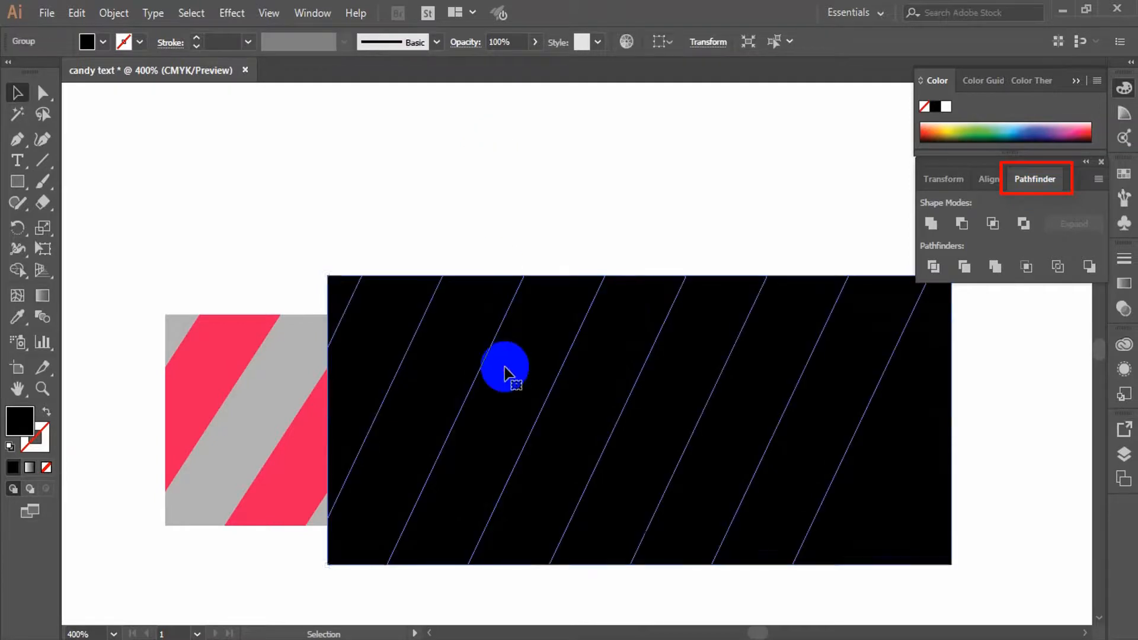
left_click(993, 266)
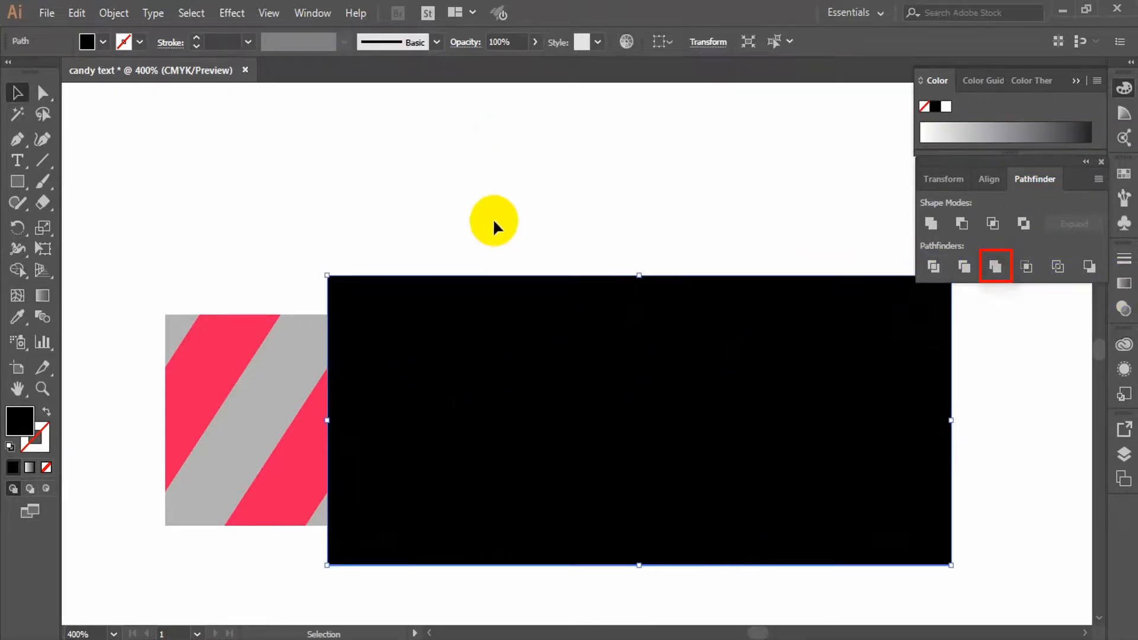
left_click_drag(103, 229, 1075, 629)
left_click(994, 267)
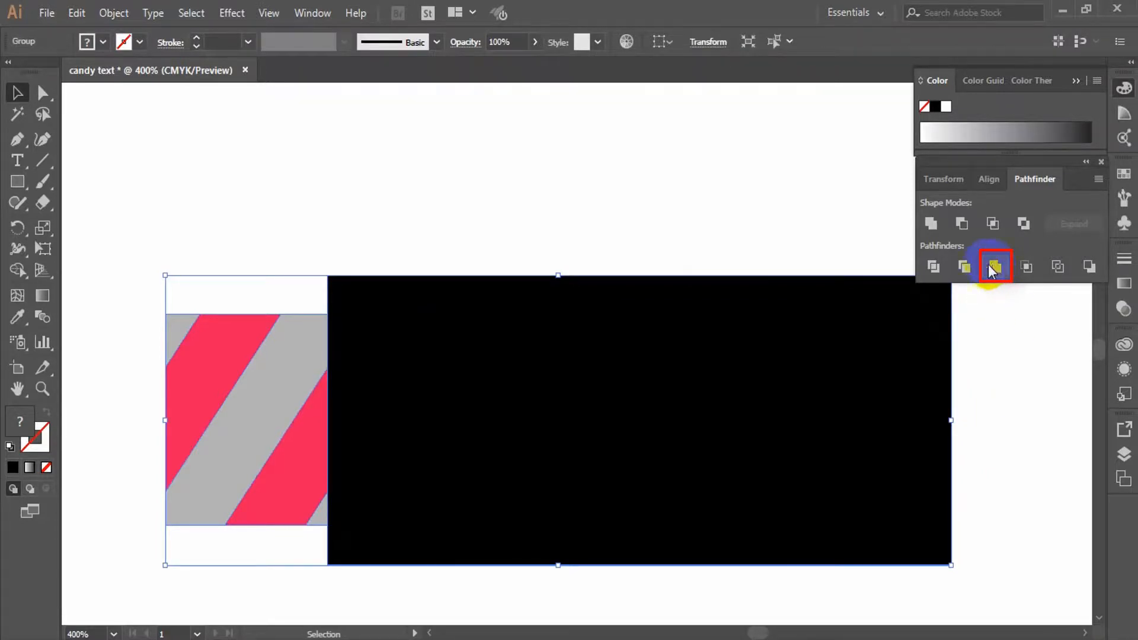
Delete the black piece of the merged group, leaving only the narrow striped tile.
left_click(499, 205)
left_click(41, 93)
left_click(645, 362)
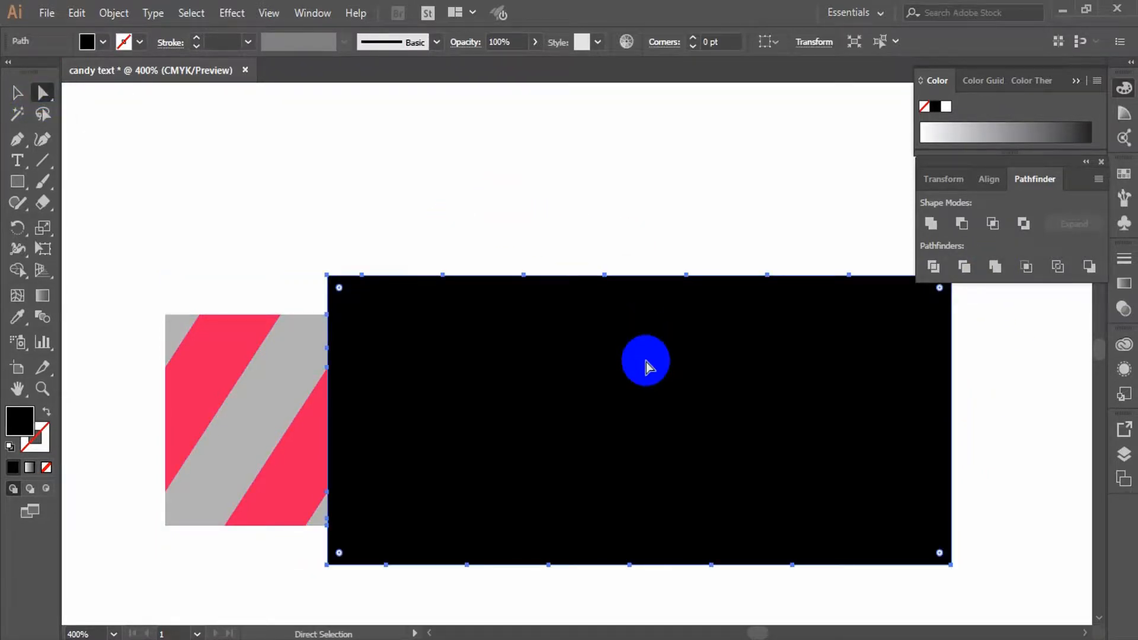
key("Delete")
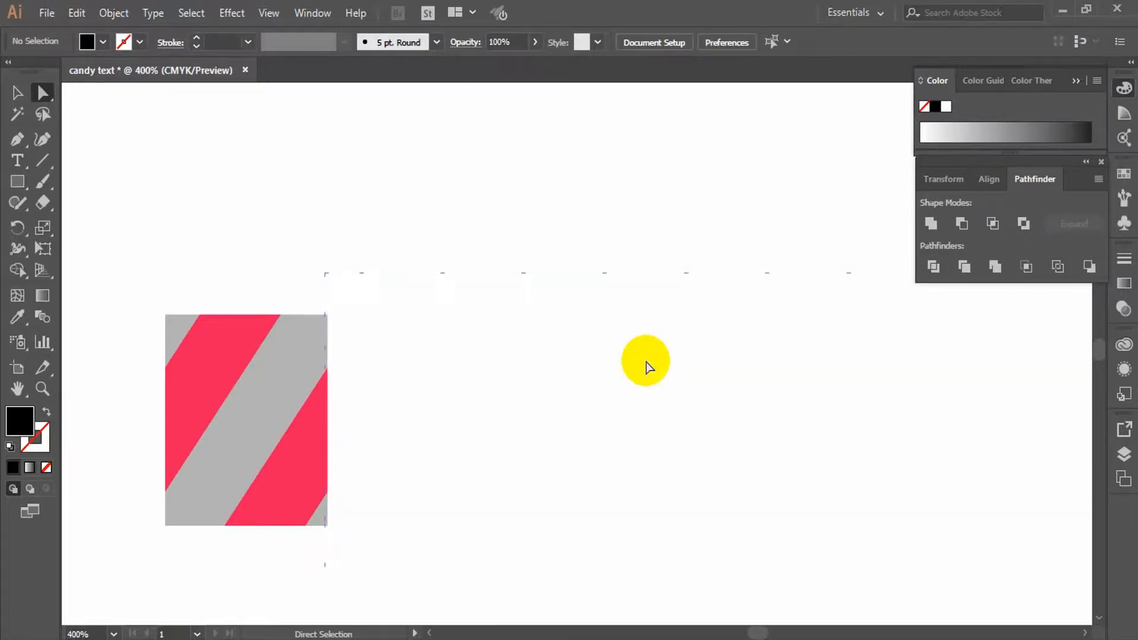
Move the striped tile a short distance to the right on the artboard.
key("ctrl+alt+space")
left_click(305, 447, "alt")
left_click(554, 358)
key("v")
left_click_drag(545, 293, 661, 293)
left_click(583, 503)
Create a Pattern Brush from the striped tile, keeping the default brush options.
left_click(578, 388)
left_click(1123, 173)
left_click(979, 166)
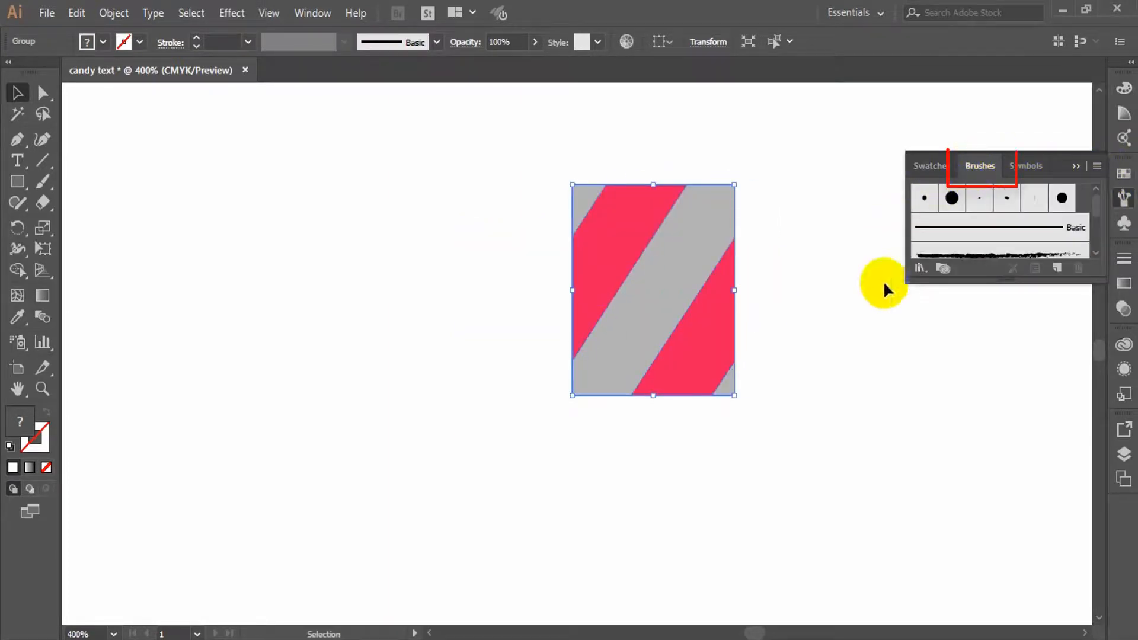
mouse_move(995, 227)
left_mouse_down()
mouse_move(644, 253)
mouse_move(1003, 227)
left_mouse_up()
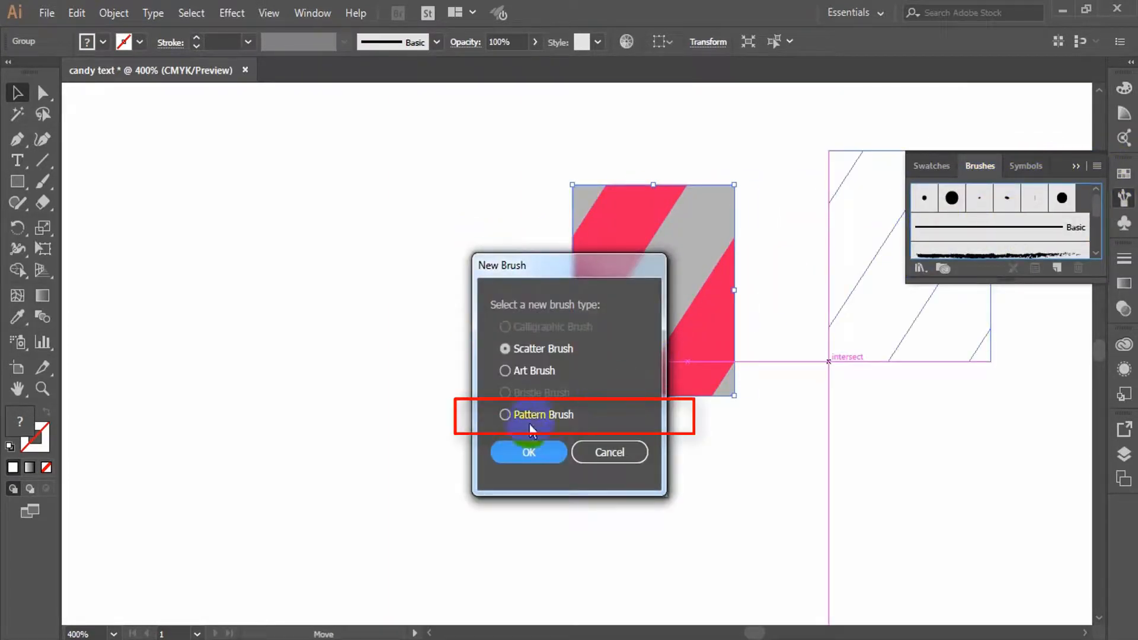
left_click(506, 414)
left_click(528, 453)
left_click(398, 285)
left_click(330, 320)
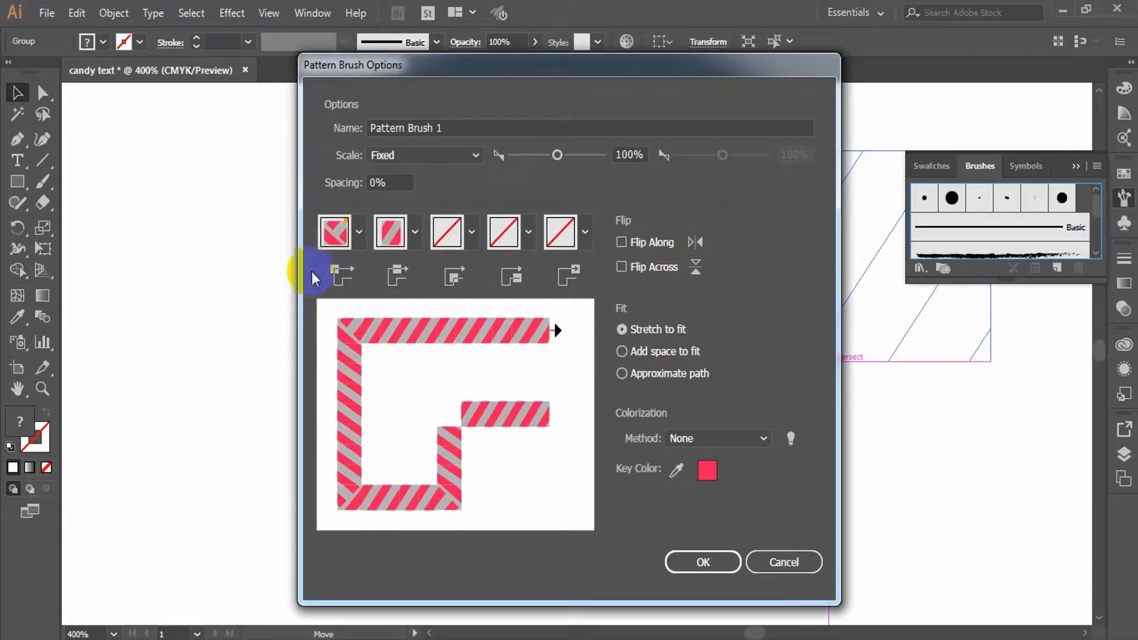
left_click(703, 562)
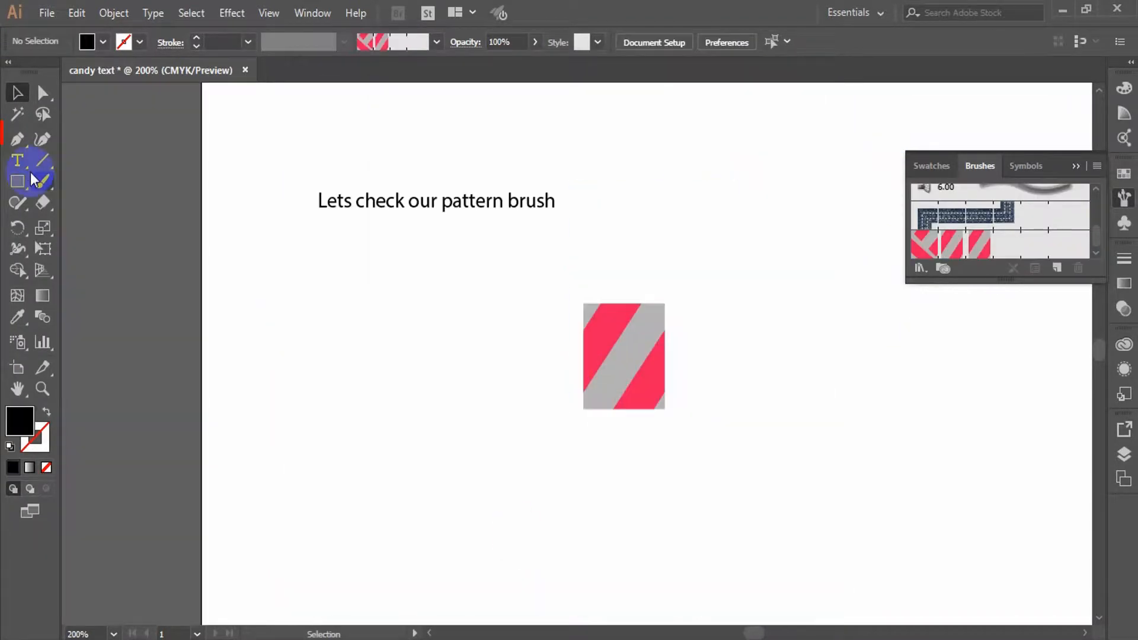
Try out the new striped pattern brush on a short horizontal Pen line drawn below the text.
left_click(17, 139)
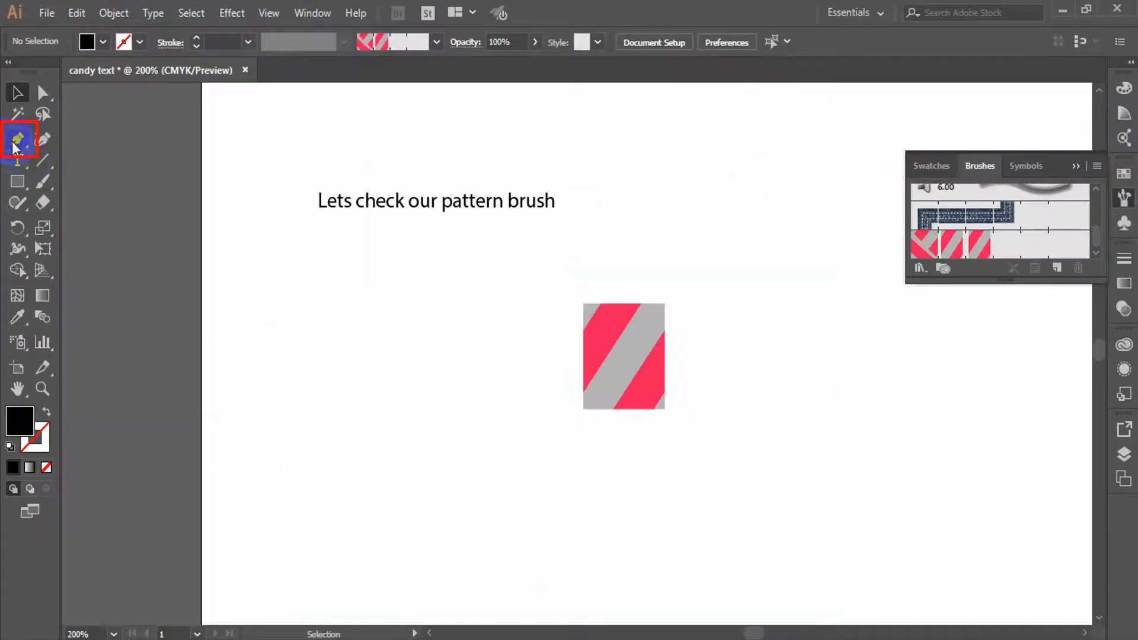
left_click(221, 297)
left_click(409, 299)
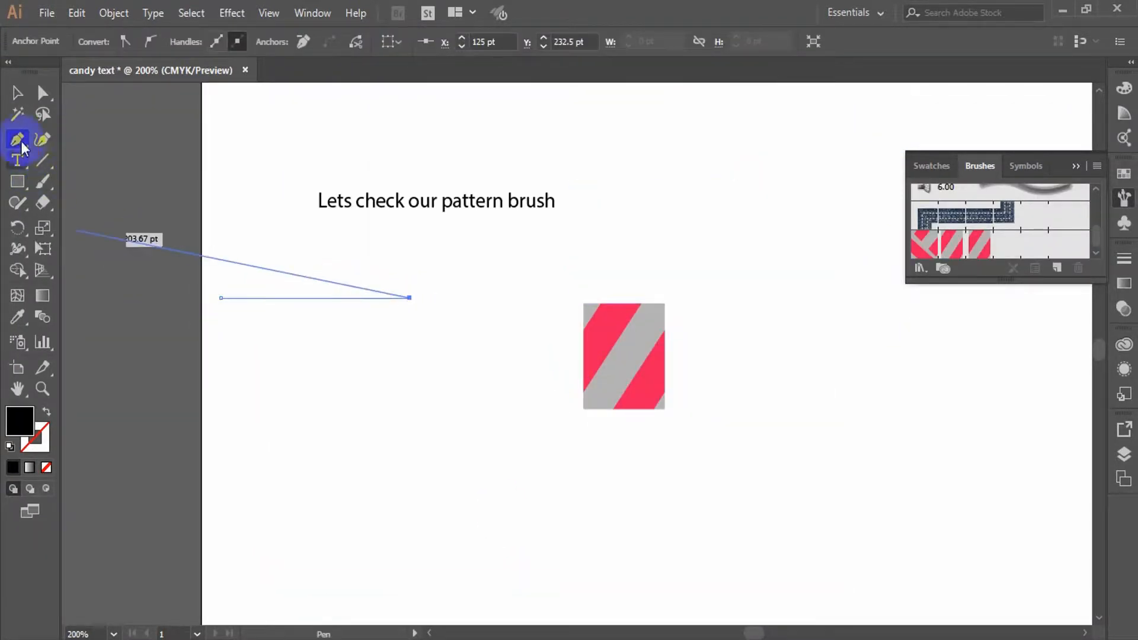
left_click(17, 92)
left_click(941, 248)
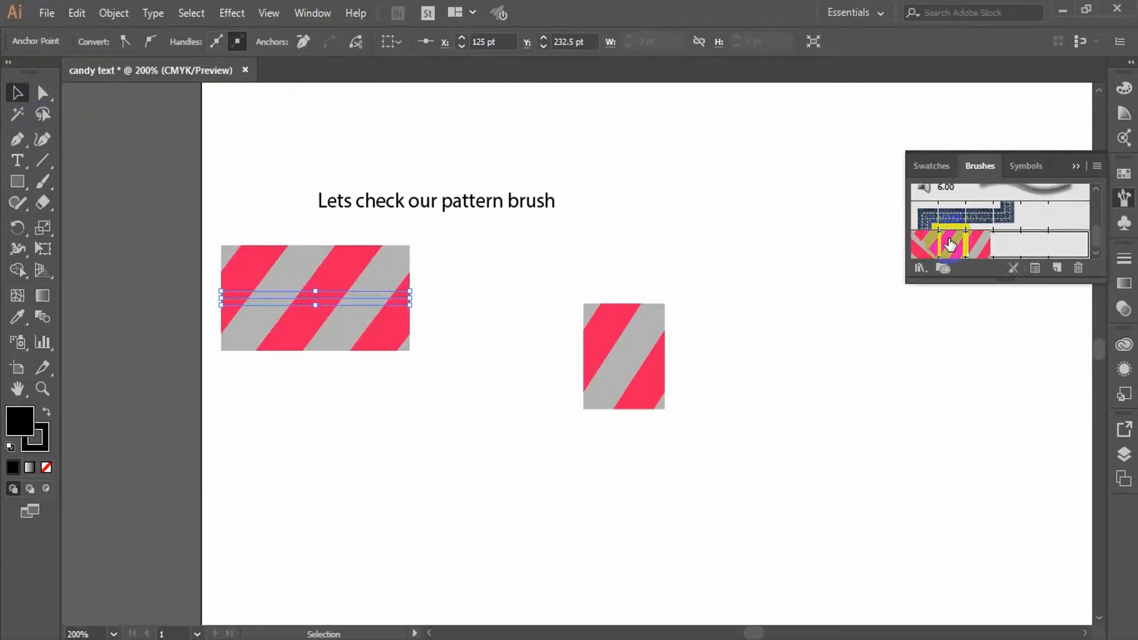
left_click(424, 467)
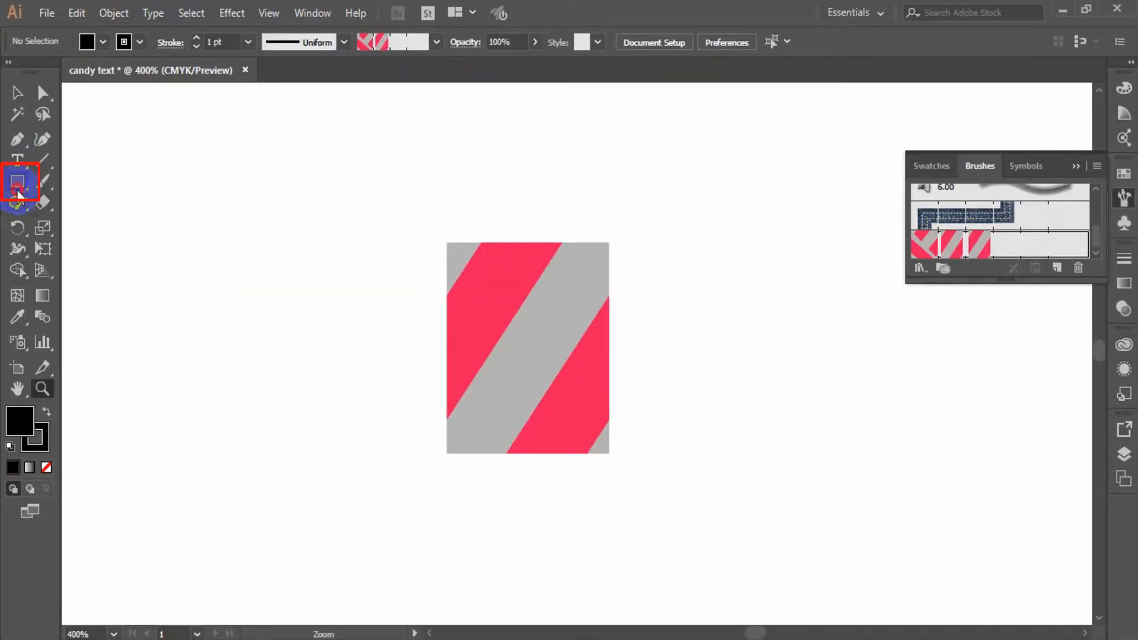
Draw an ellipse 60 pt wide and 60 pt high beside the striped tile's left edge.
left_click(18, 188)
left_click(59, 223)
left_click_drag(247, 255, 384, 465)
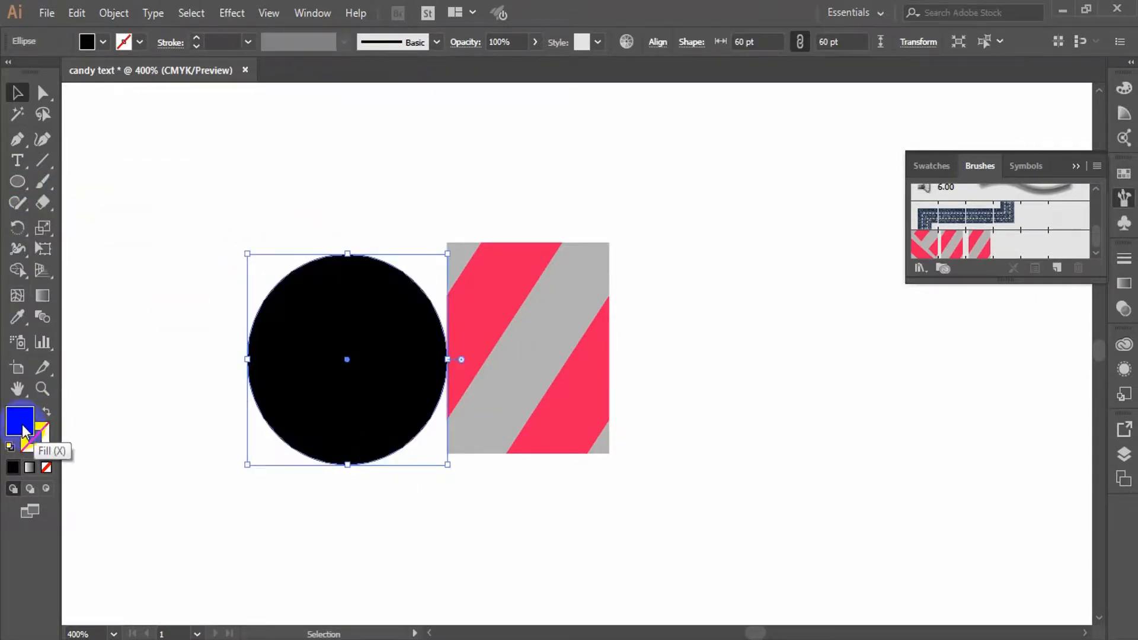
Fill the circle with dark gray and move it over the right edge of the striped tile.
double_click(25, 430)
mouse_move(355, 355)
left_mouse_down()
mouse_move(363, 381)
mouse_move(354, 372)
mouse_move(664, 354)
mouse_move(621, 368)
left_mouse_up()
left_click(763, 216)
left_click(322, 192)
left_click(779, 455)
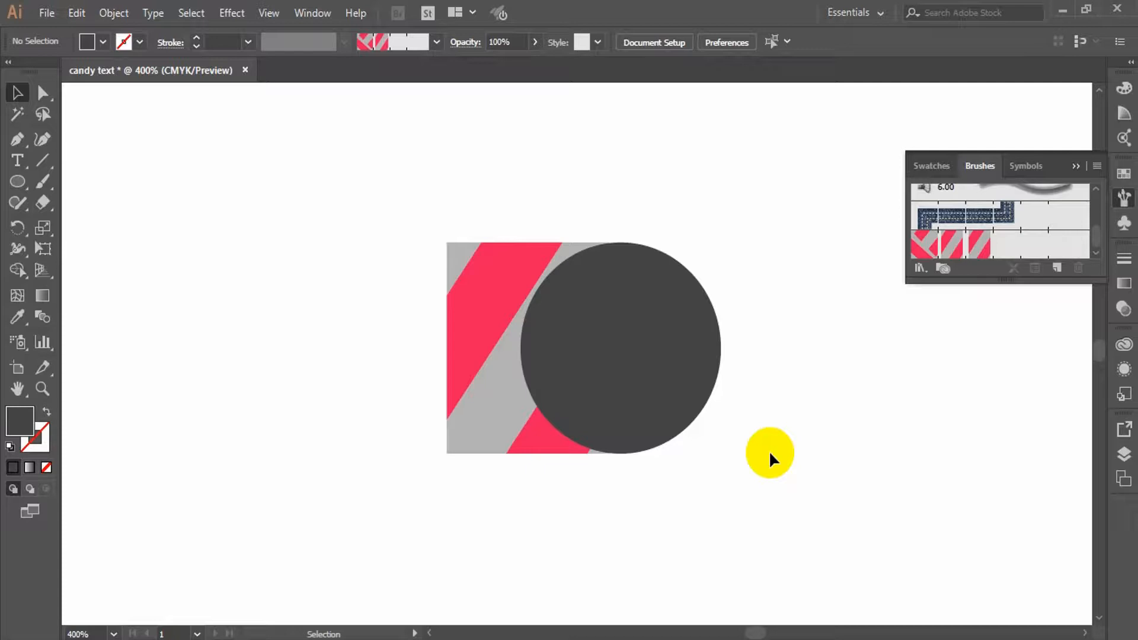
Align the striped tile and the gray circle to each other by their vertical centers.
left_click(470, 363)
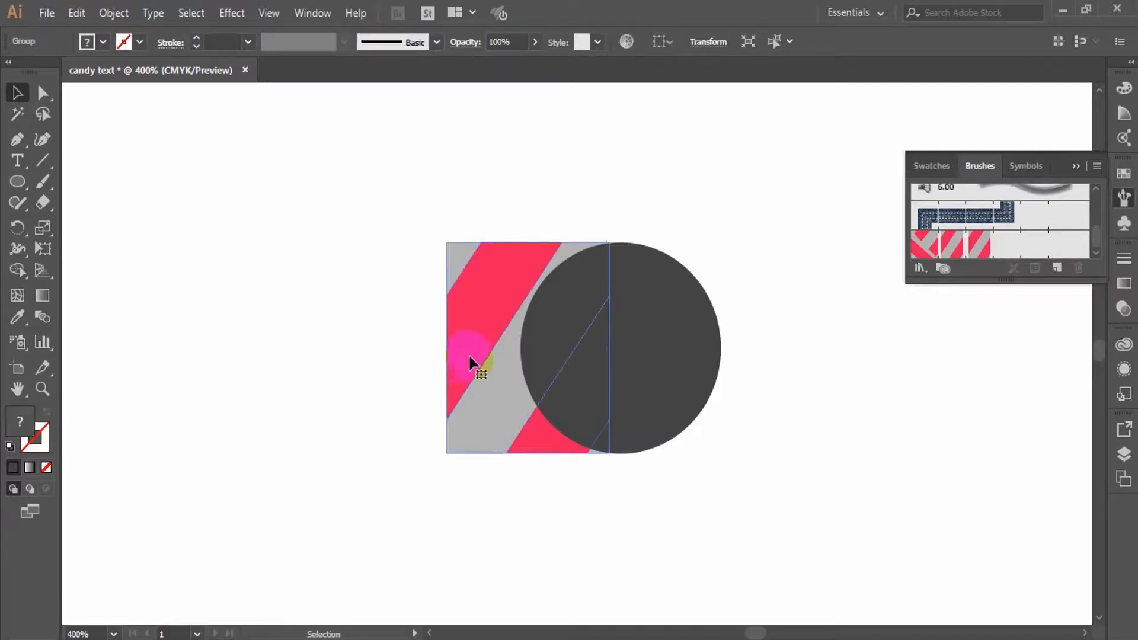
left_click(632, 332, "shift")
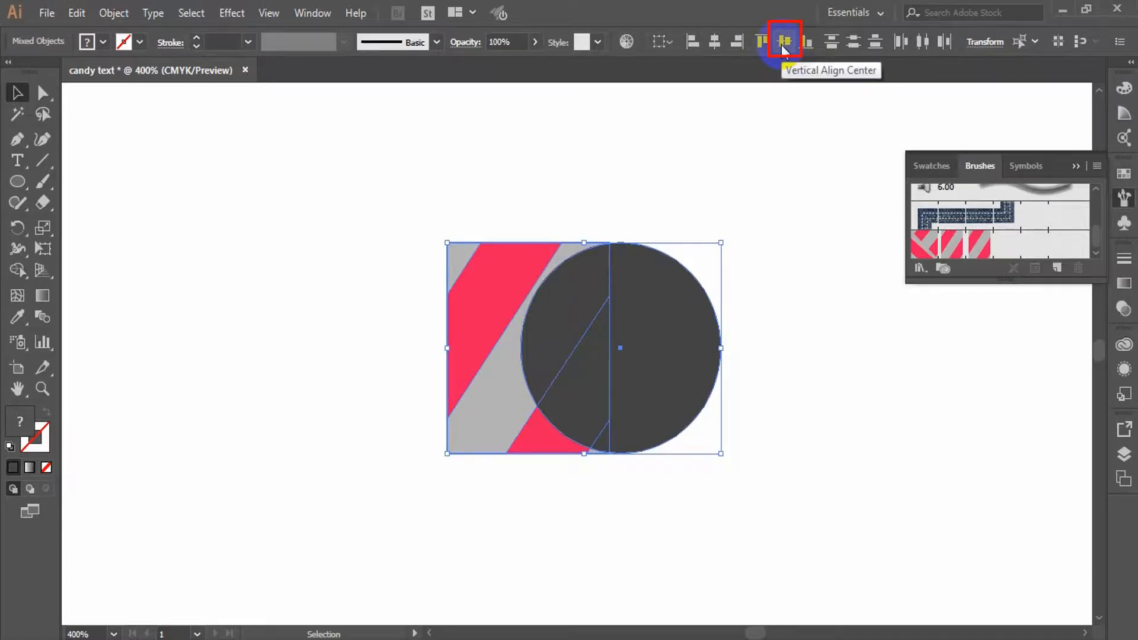
key("ctrl")
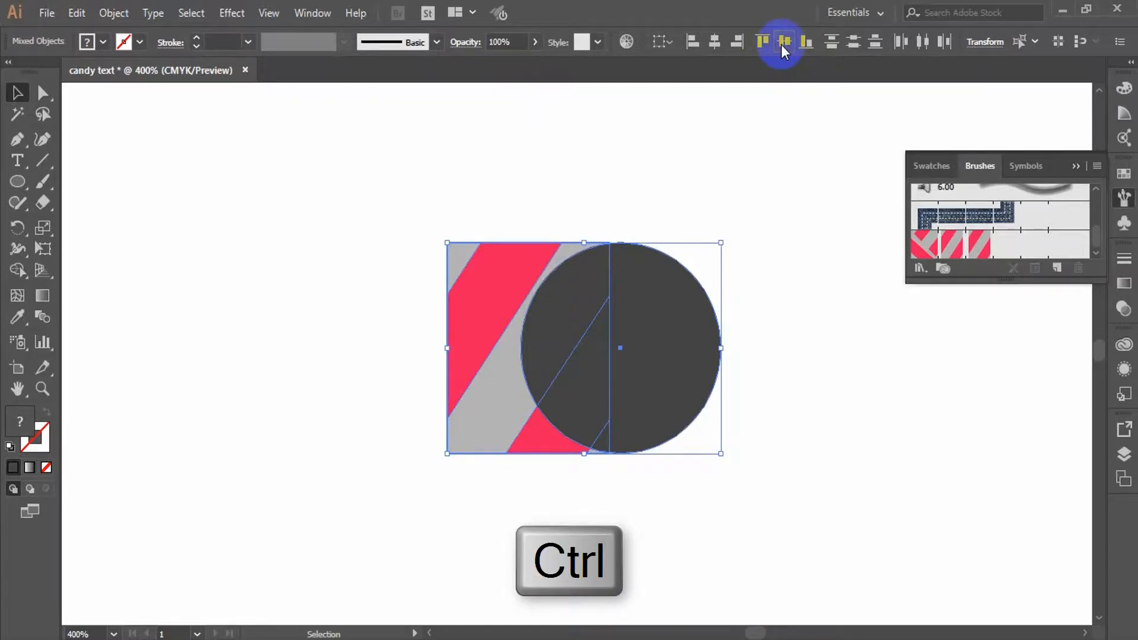
left_click(745, 198)
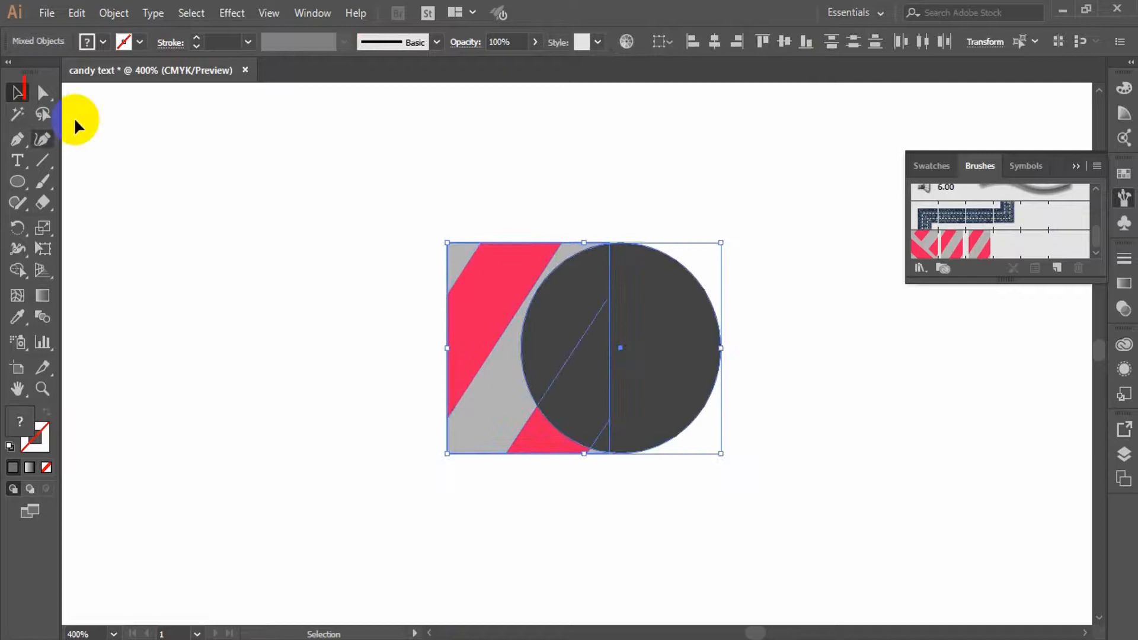
Delete the circle's left anchor point to turn it into a right-facing half circle.
left_click(49, 95)
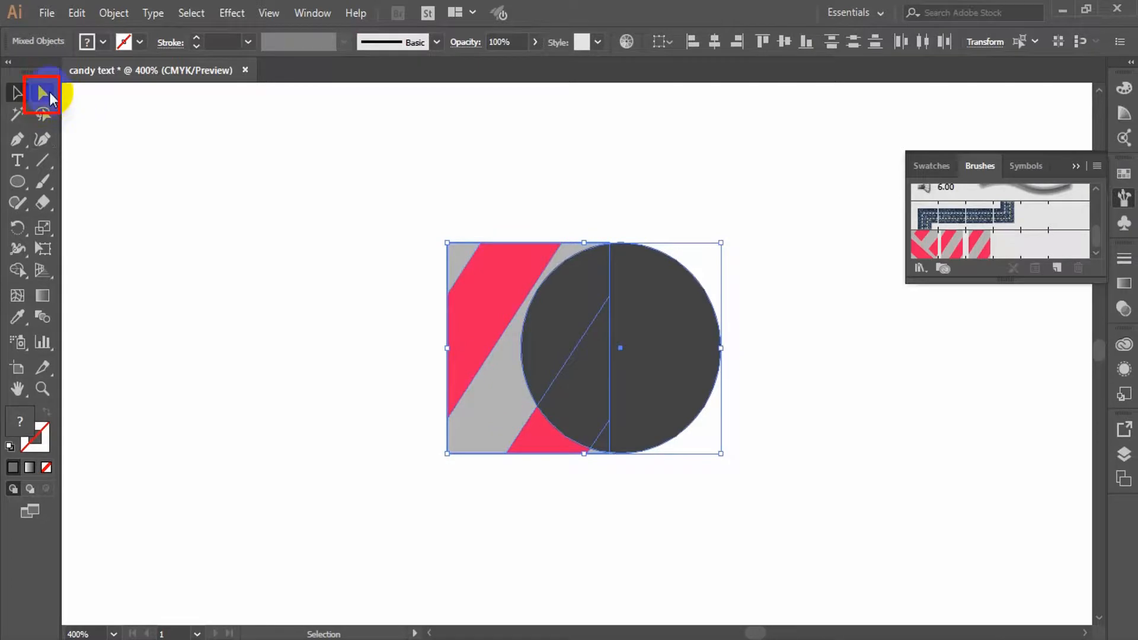
left_click(50, 95)
left_click(215, 240)
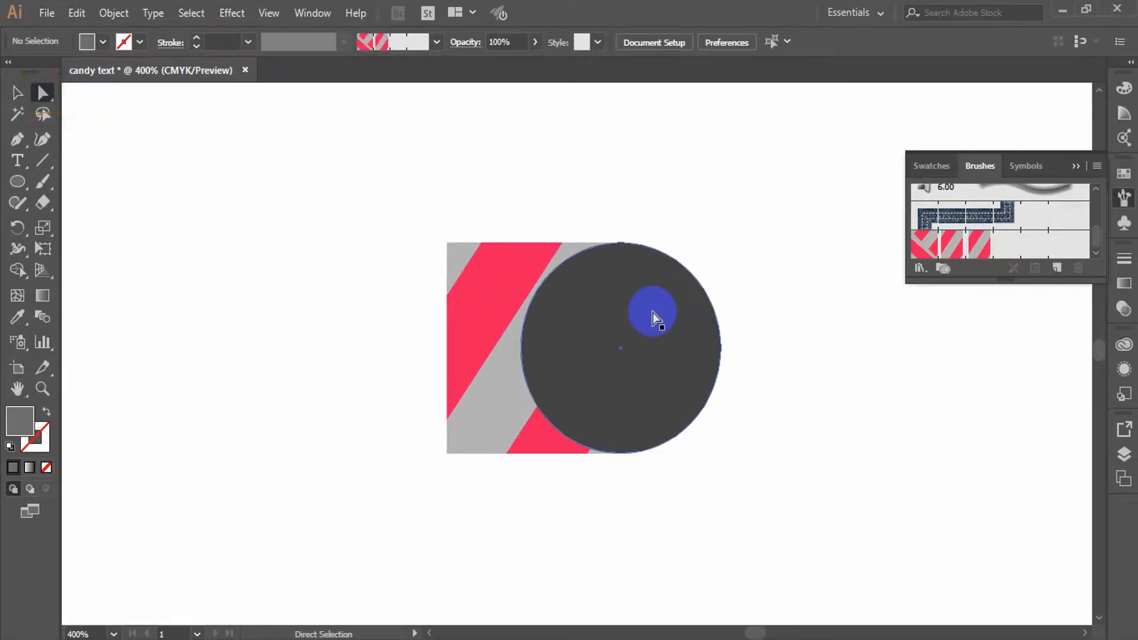
left_click(652, 312)
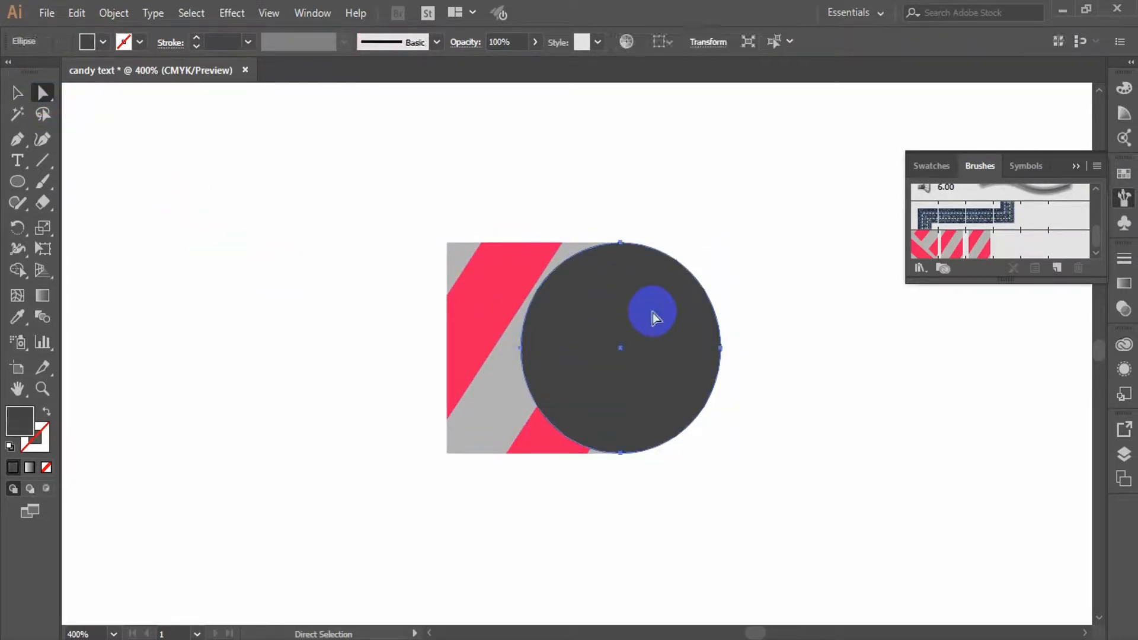
left_click(520, 348)
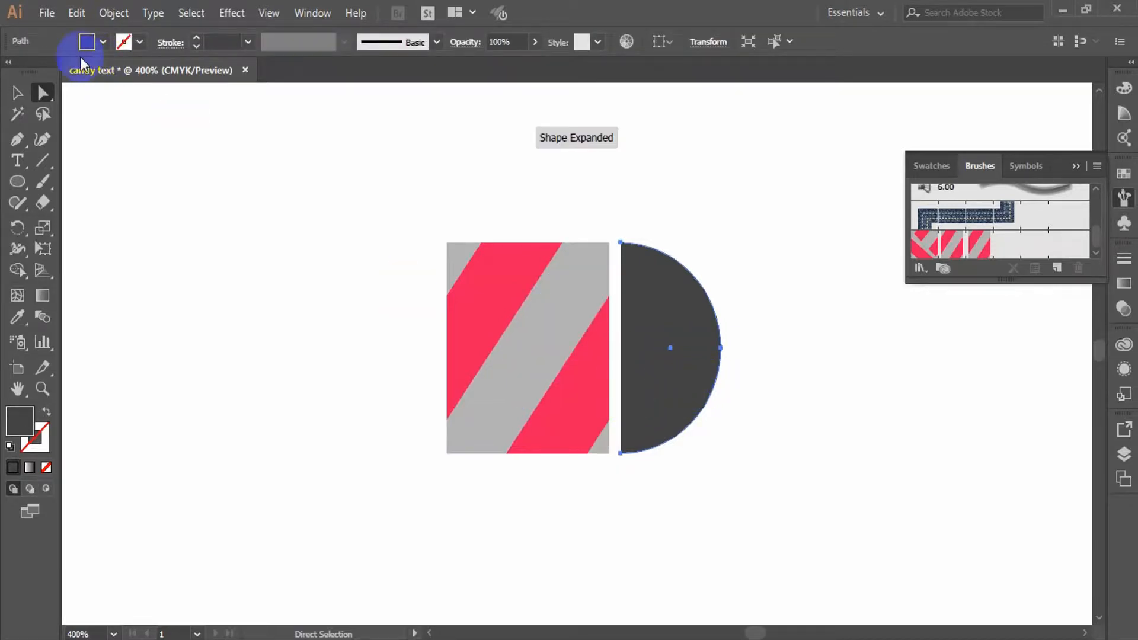
Nudge the half circle left until its flat side meets the right edge of the striped tile.
left_click(13, 95)
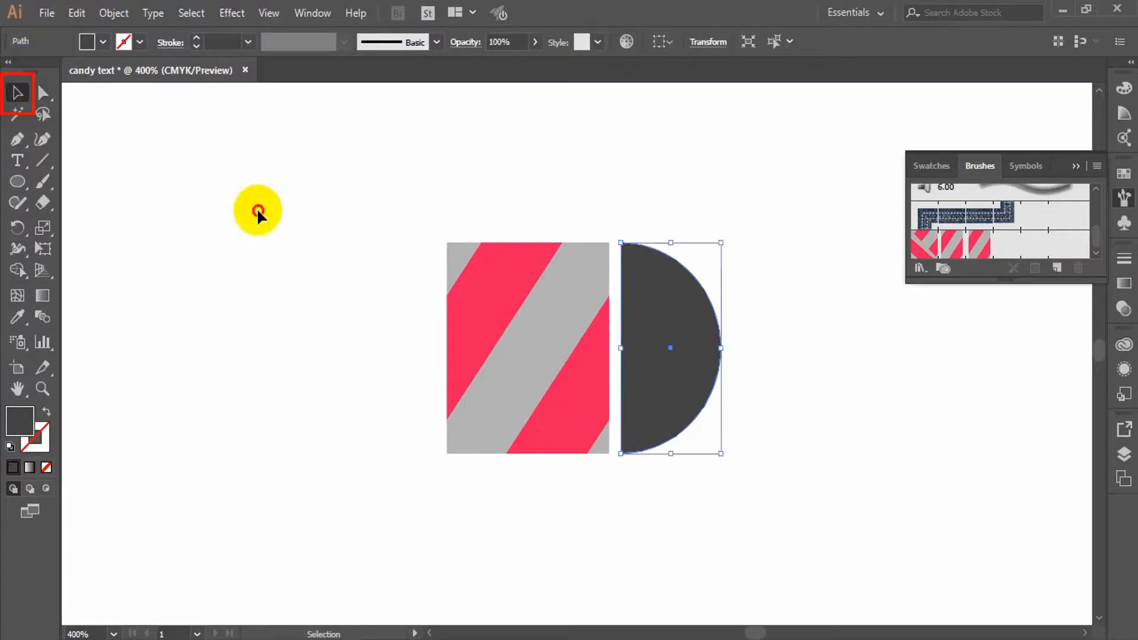
left_click(677, 340)
key("Left")
key("Left")
key("Left")
key("Left")
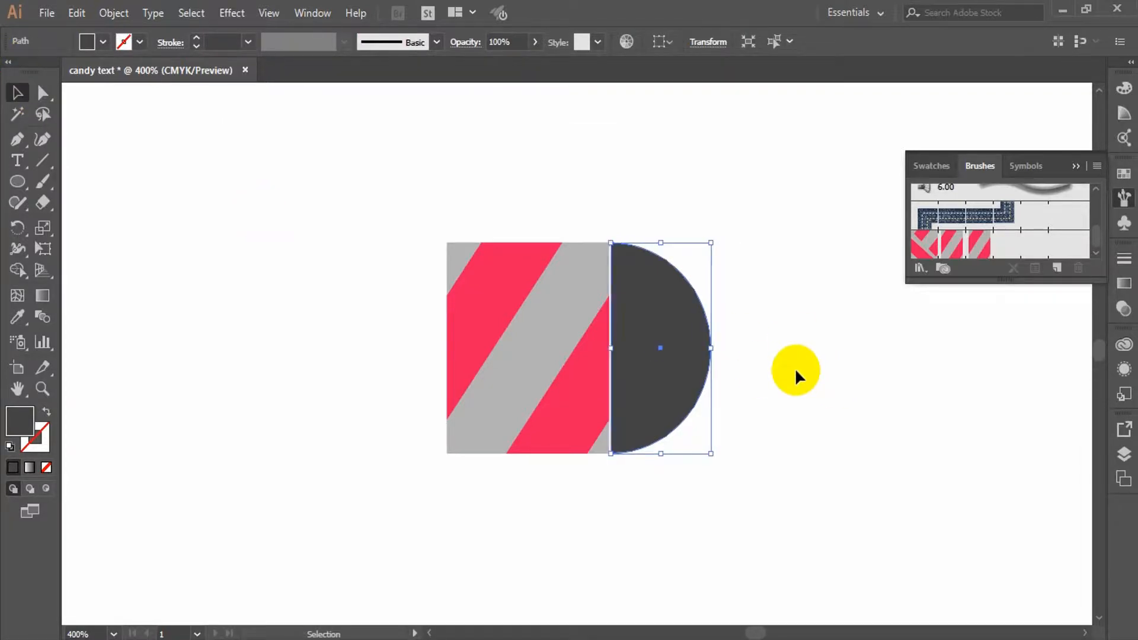
key("Right")
Place a copy of the striped tile against its right edge, behind the half circle.
key("ctrl+space")
left_click(646, 356, "ctrl")
left_click_drag(789, 425, 780, 426)
key("ctrl+minus")
Set the half circle's opacity to 0%.
left_click(523, 37)
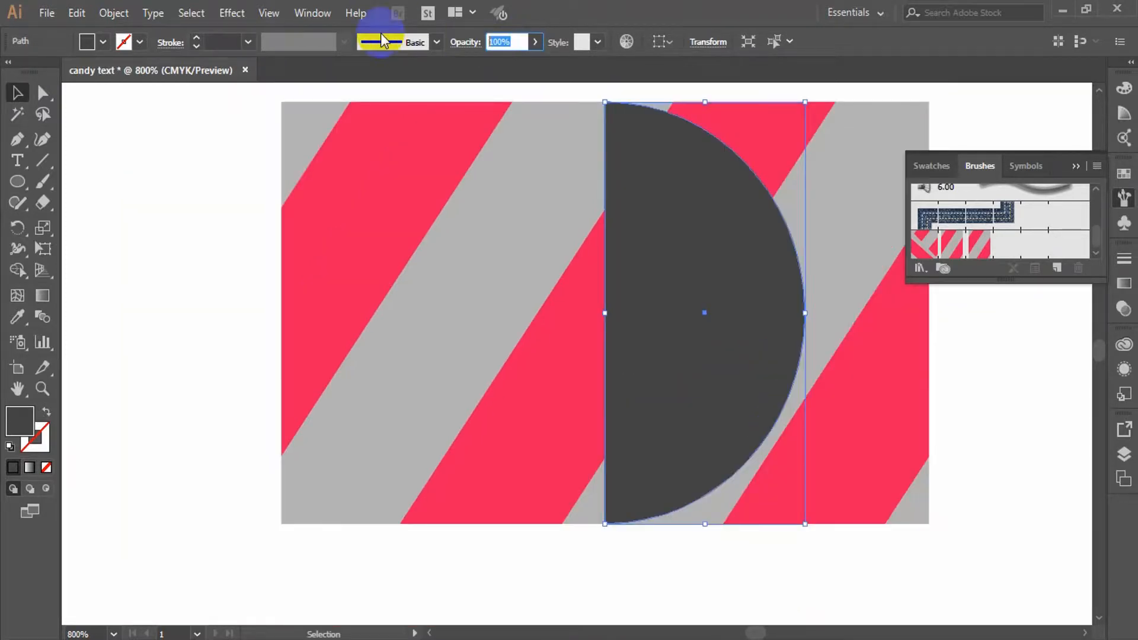
type("0")
left_click(360, 74)
left_click(221, 183)
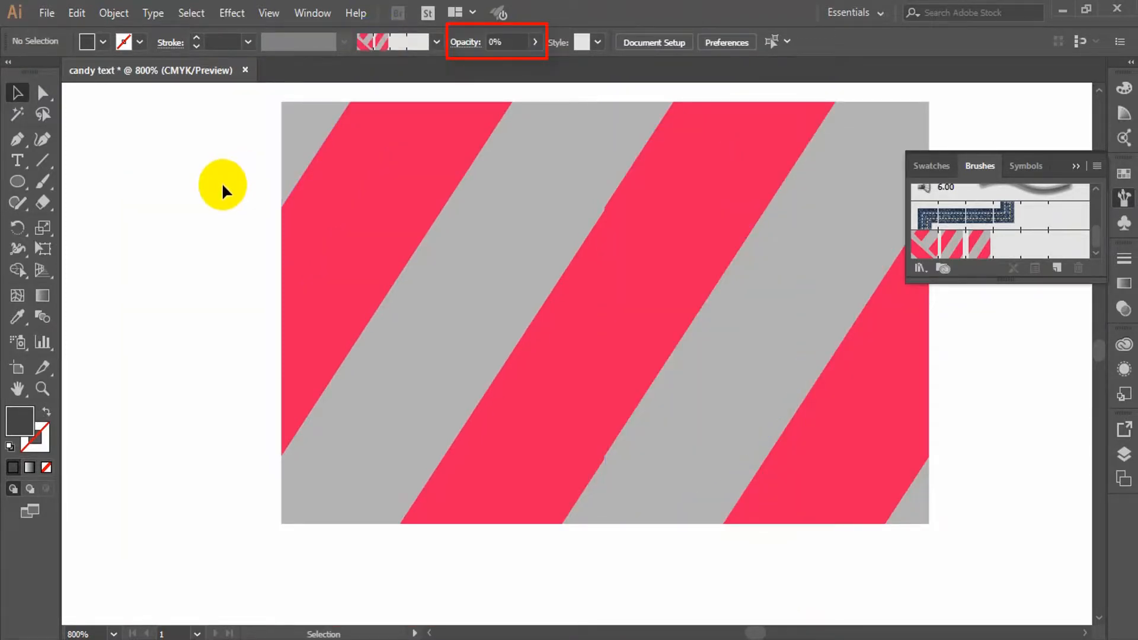
Examine closely how the stripe edges meet at the seam between the two tiles.
key("ctrl+space")
left_click(699, 239, "ctrl")
left_click(500, 368, "ctrl")
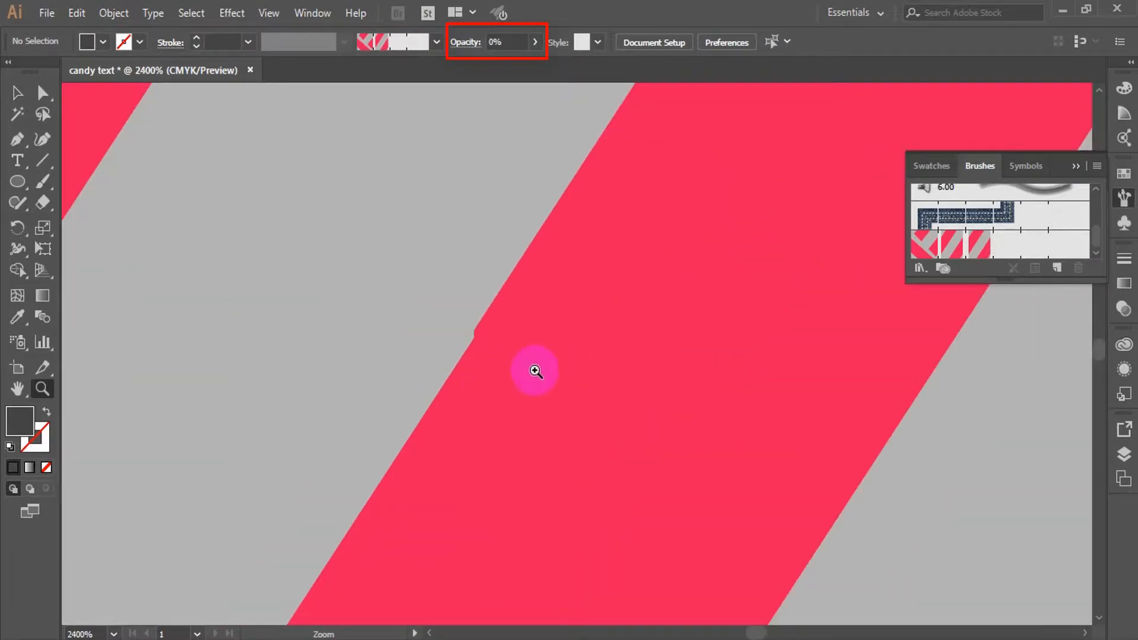
left_click(533, 373, "ctrl")
key("z")
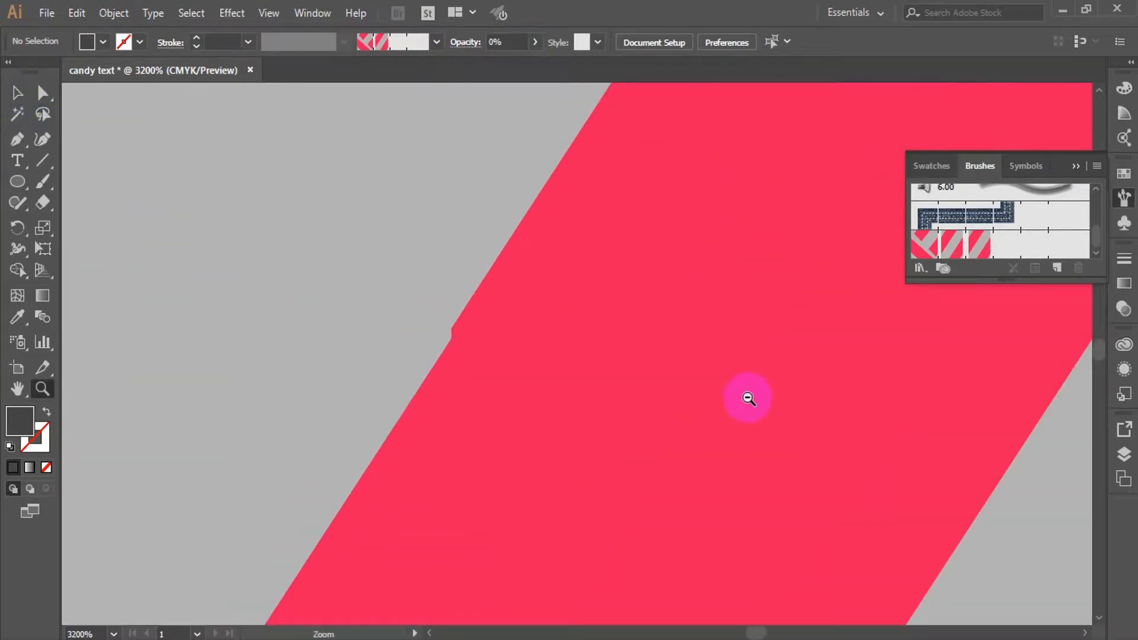
left_click(747, 397, "alt")
left_click(720, 384, "alt")
left_click(607, 323, "alt")
left_click(18, 92)
left_click(459, 214)
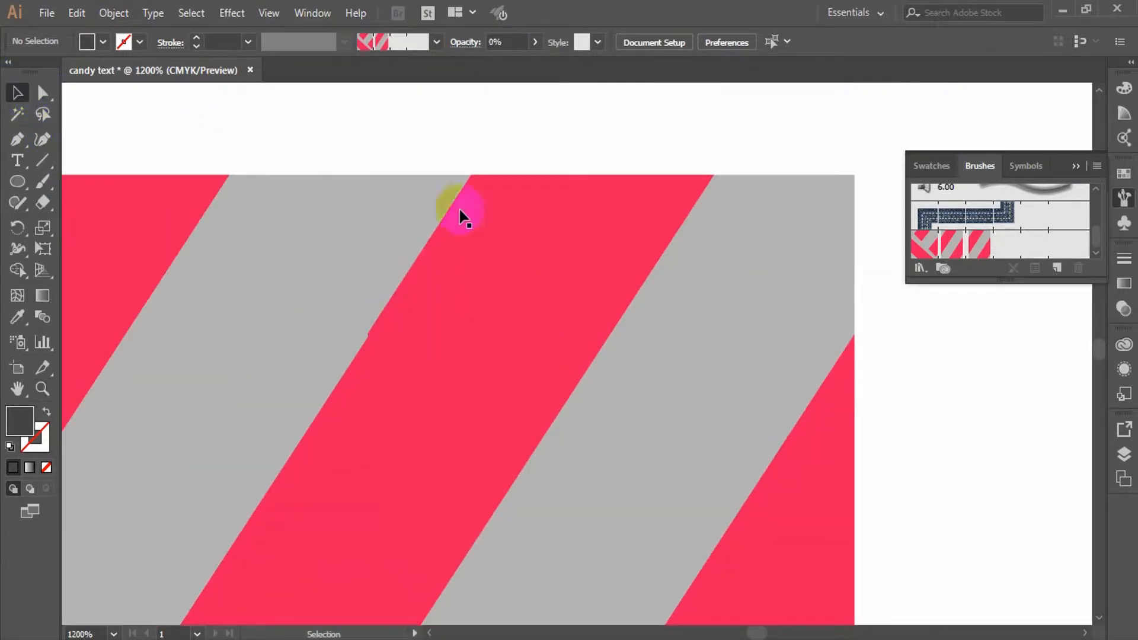
Select the invisible half circle and set its opacity back to 100%.
left_click_drag(582, 246, 586, 246)
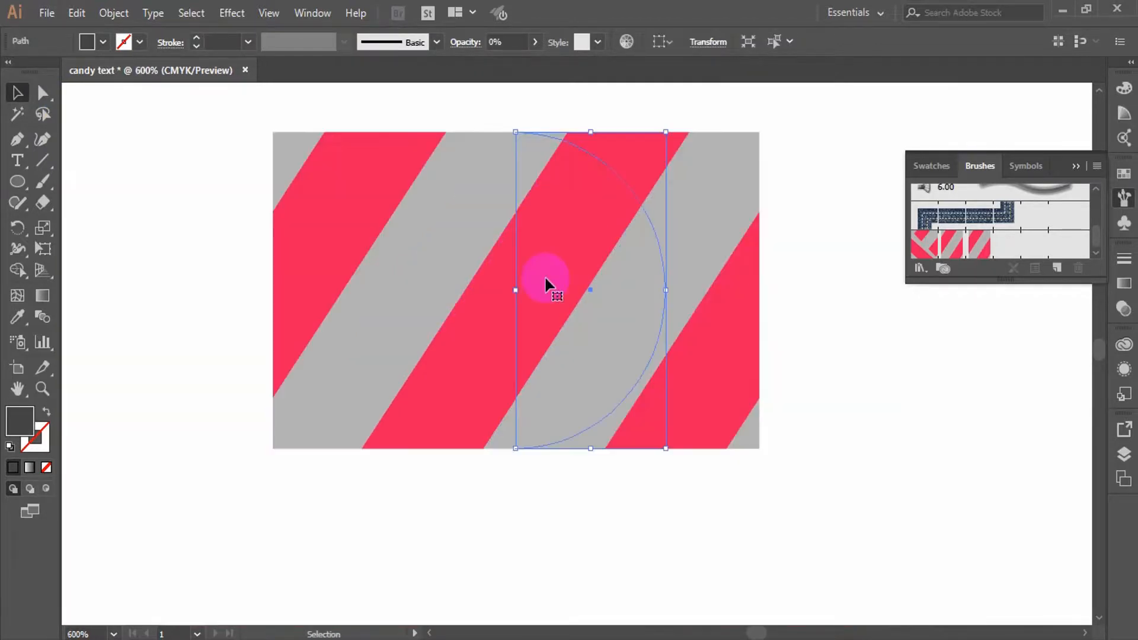
left_click(503, 44)
left_click(534, 42)
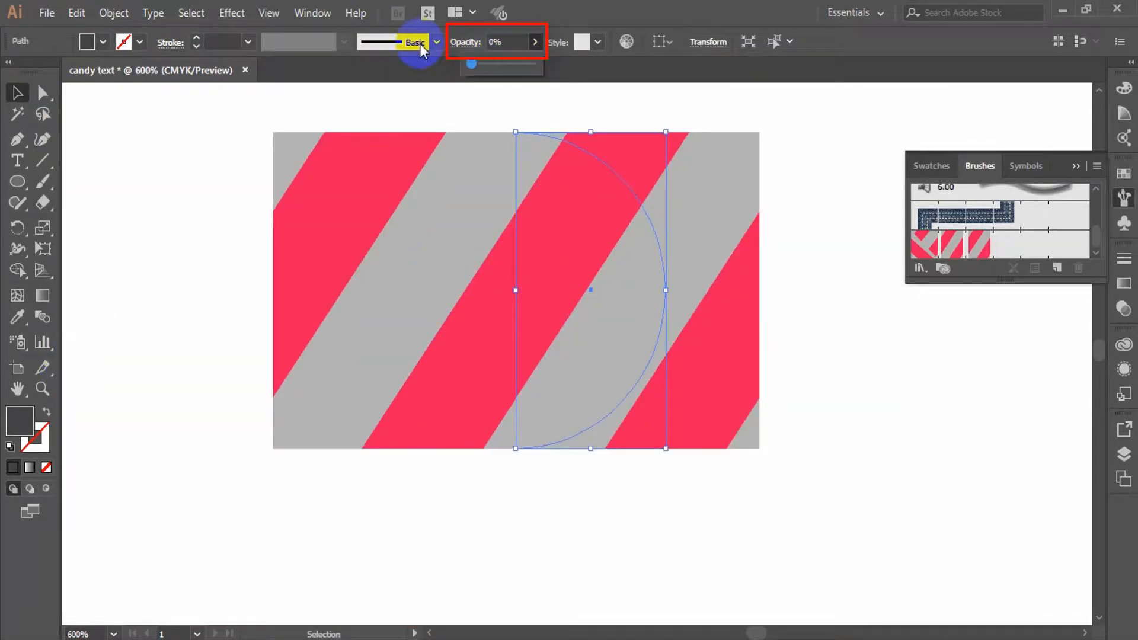
left_click_drag(471, 65, 675, 105)
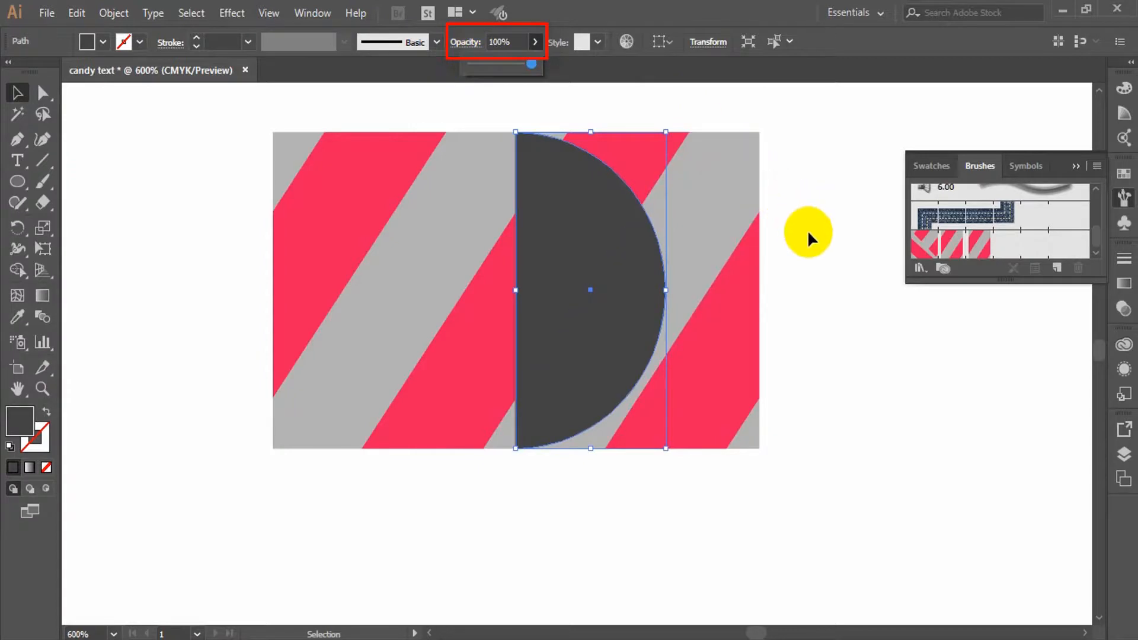
left_click(875, 393)
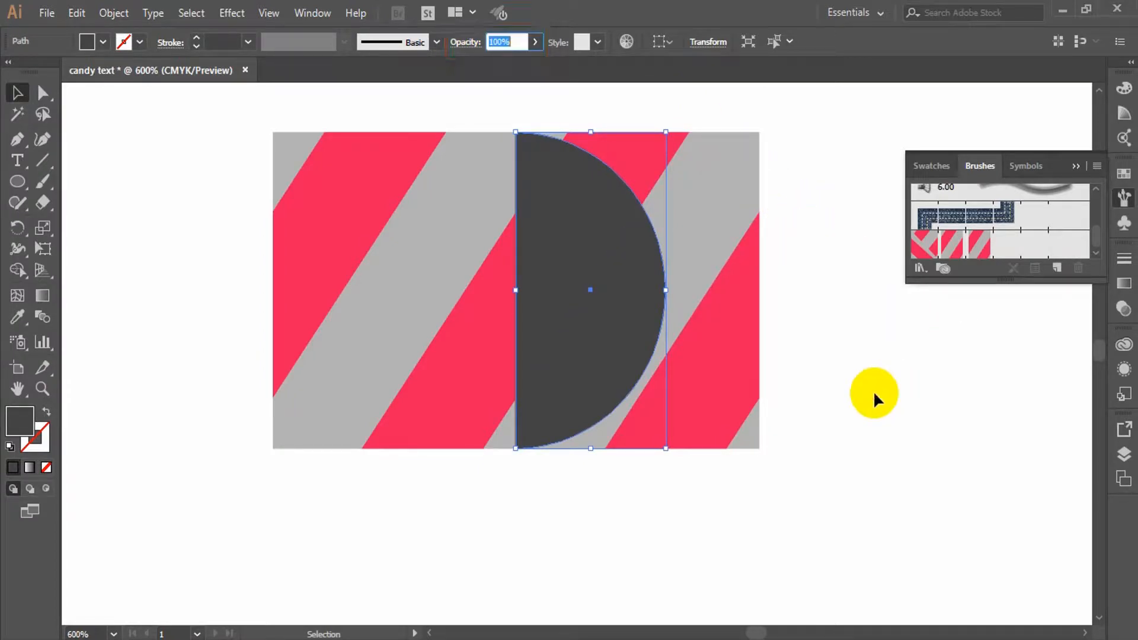
left_click(623, 276)
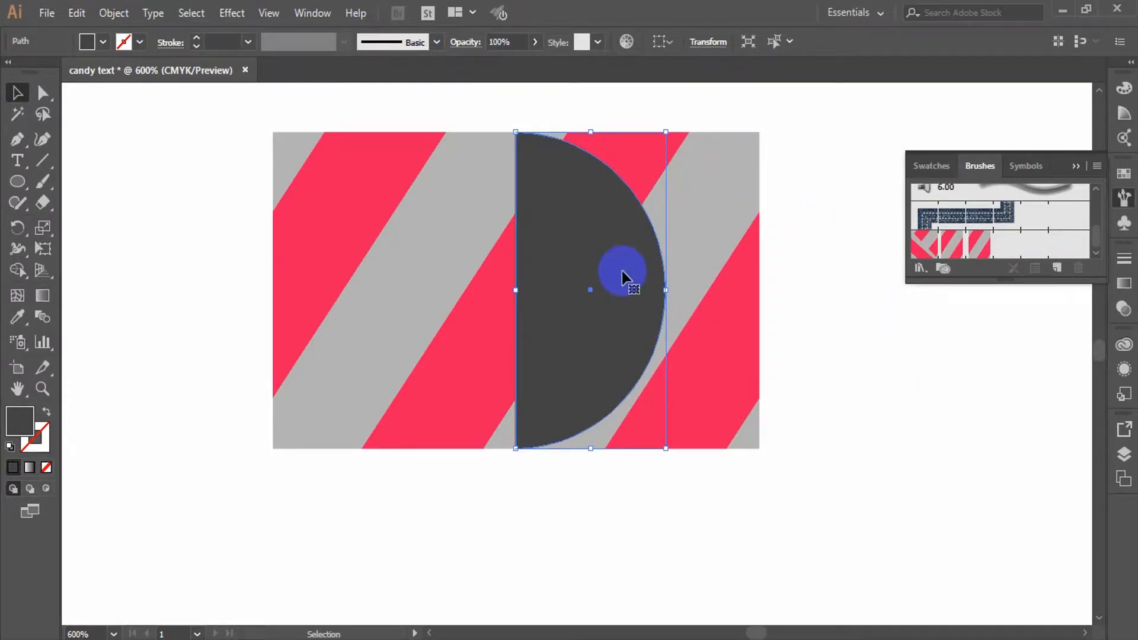
Remove the half circle's fill, then clip the right striped tile to it and merge the result with Pathfinder.
left_click(46, 467)
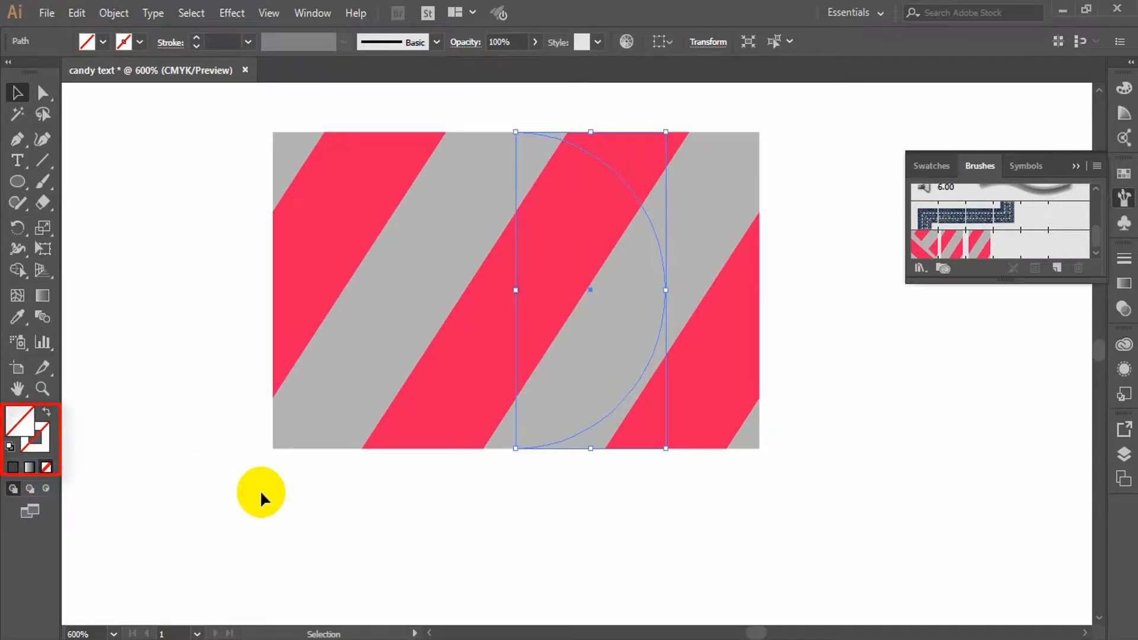
key("shift")
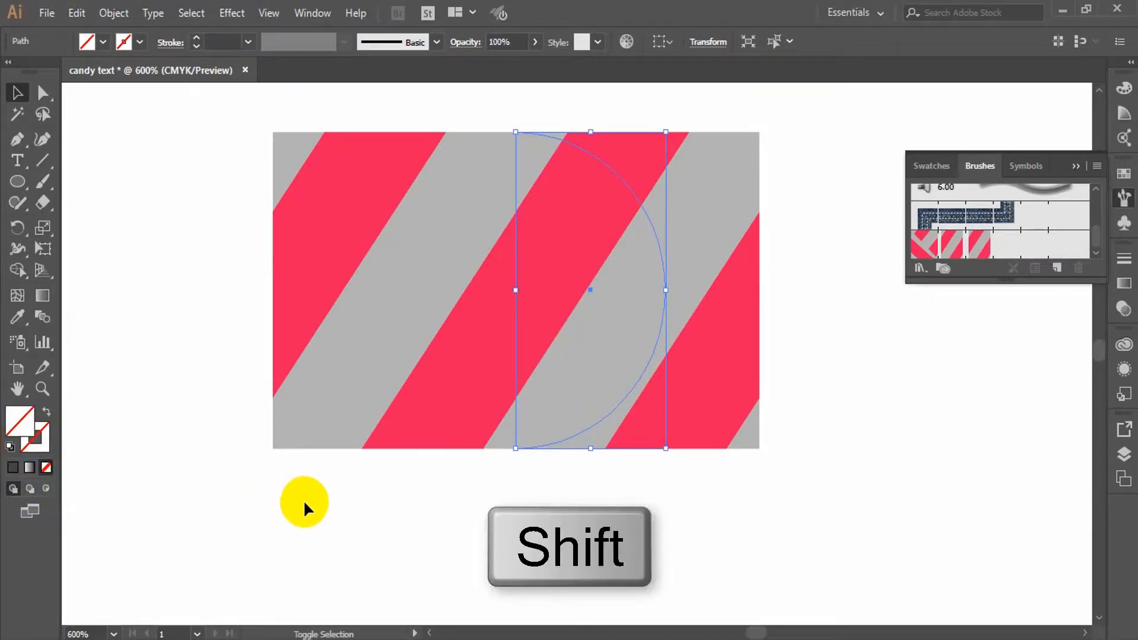
left_click(706, 264, "shift")
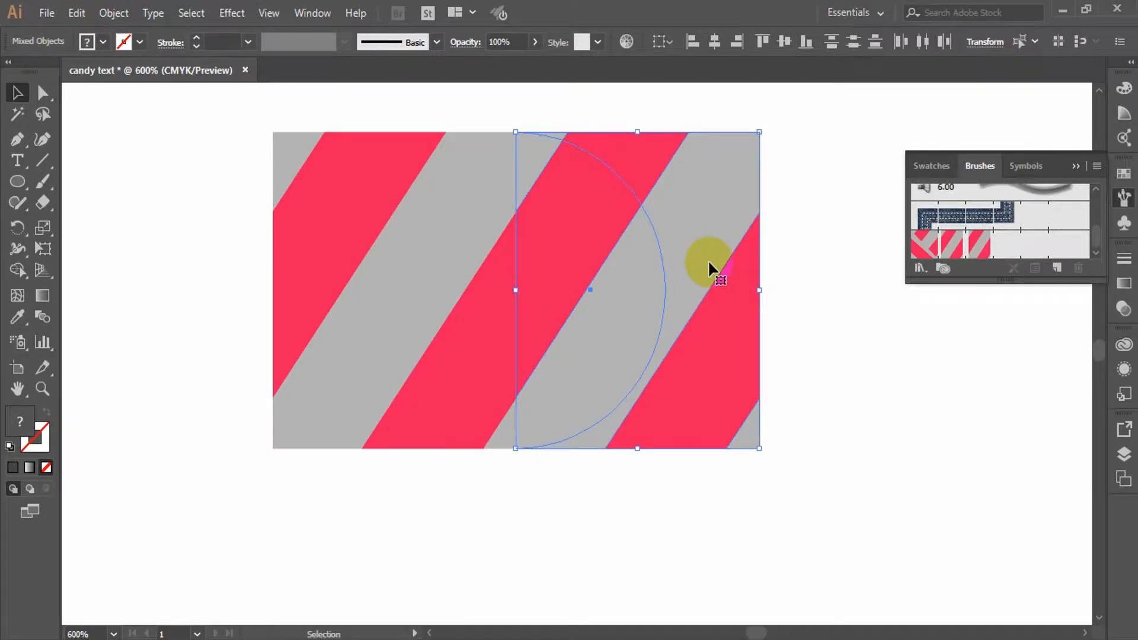
right_click(626, 259)
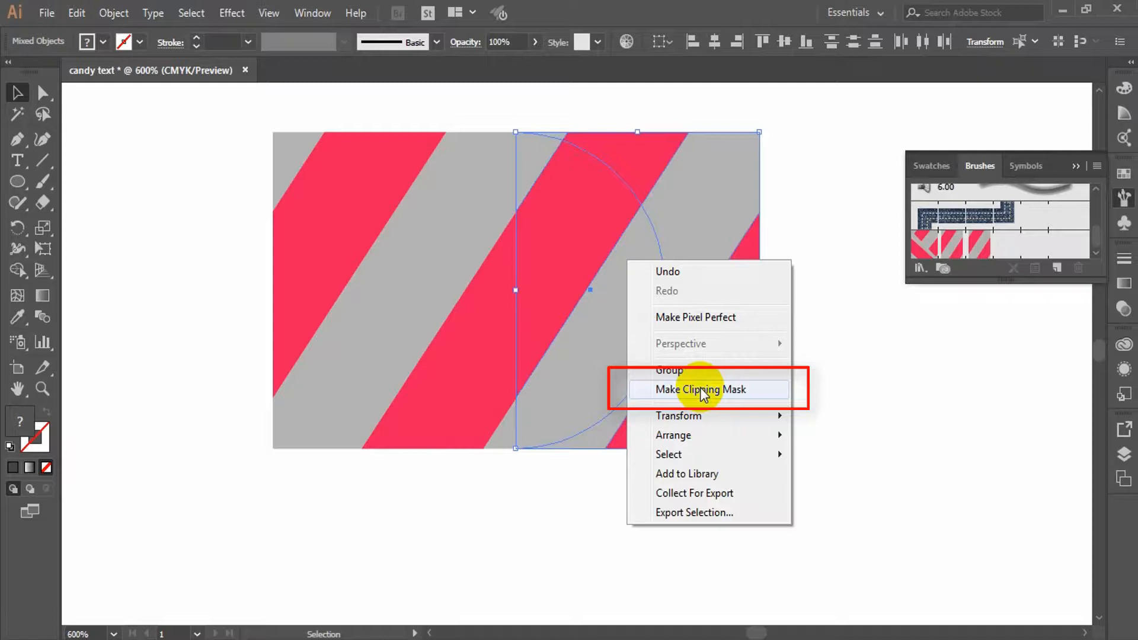
left_click(702, 390)
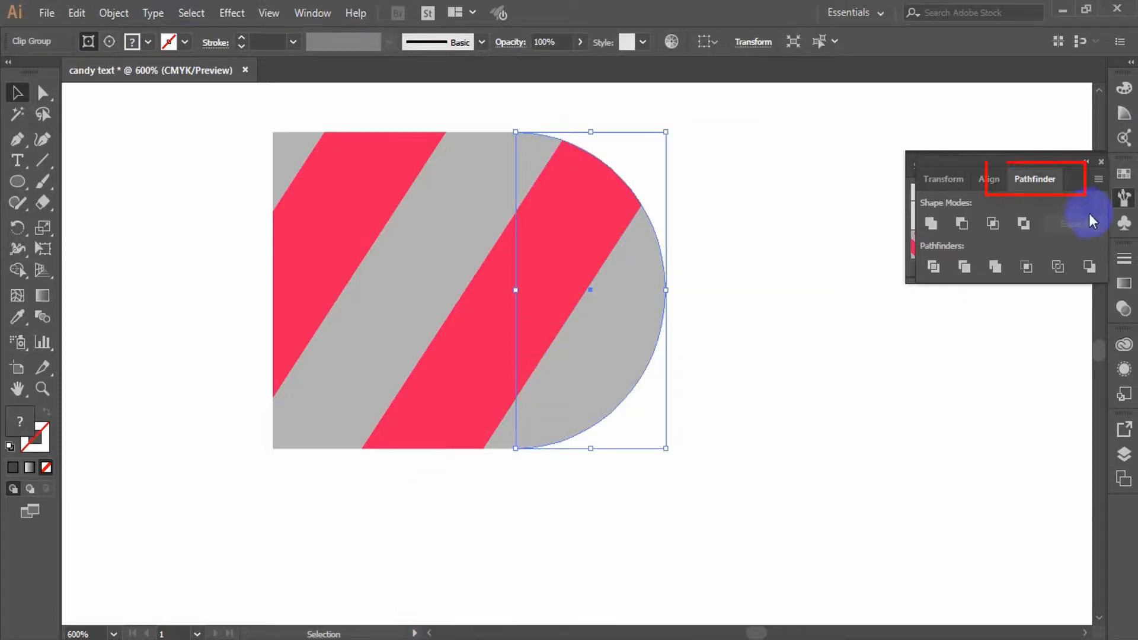
left_click(995, 268)
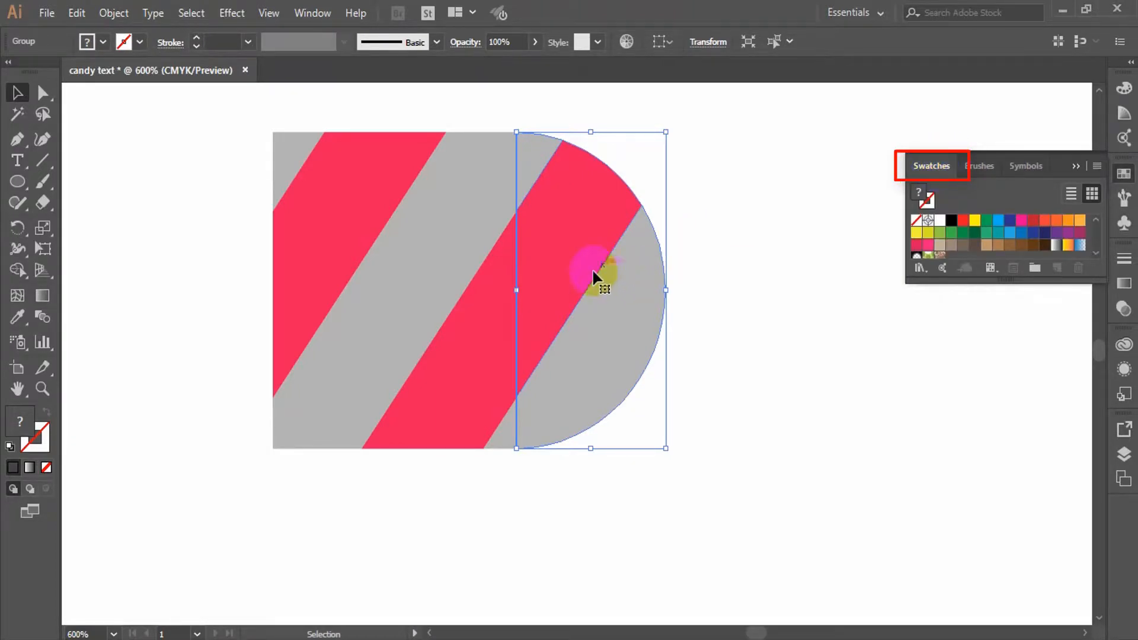
Save the striped half circle as a pattern swatch and assign it as the candy brush's end tile.
left_click_drag(592, 271, 955, 258)
left_click(994, 170)
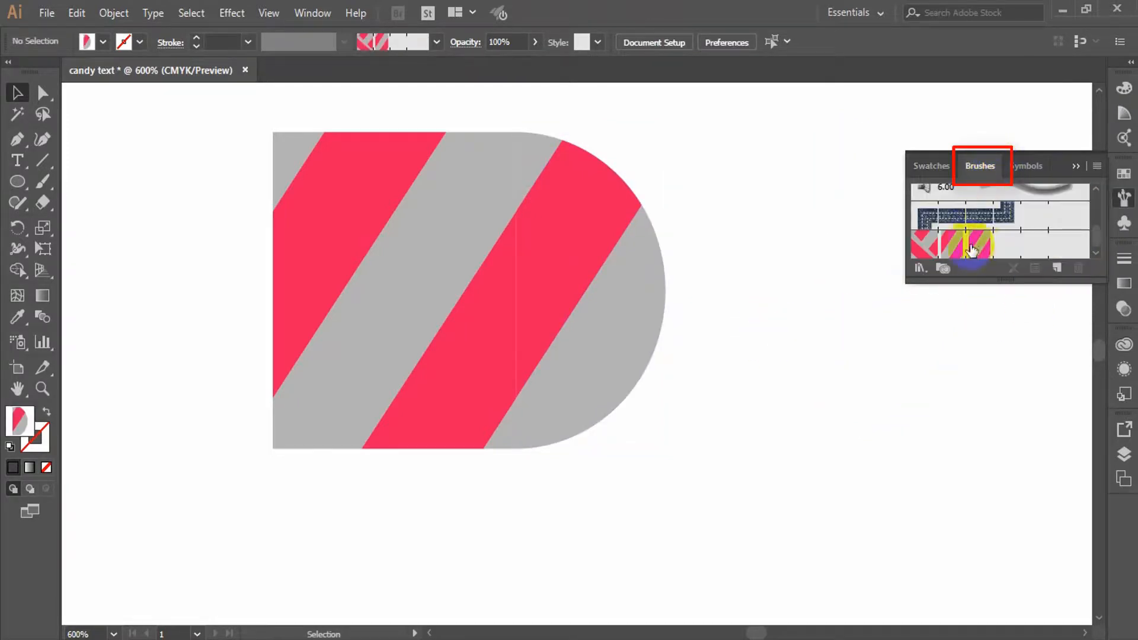
left_click(926, 249)
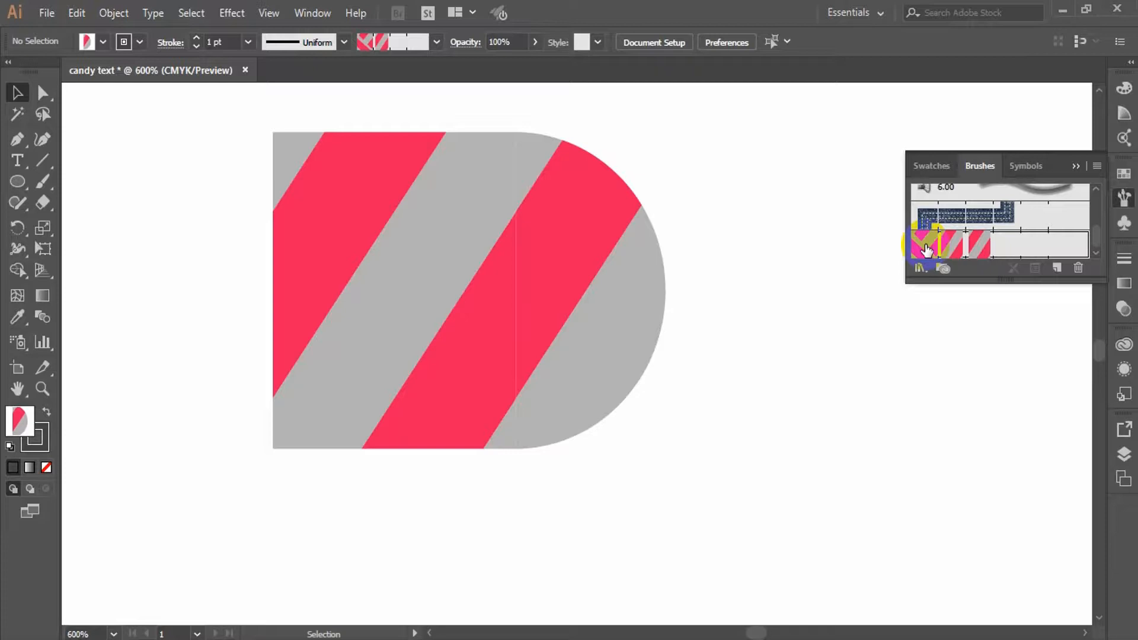
Move the striped half circle to the right, clear of the striped rectangular tile.
scroll(857, 394, "up", 2)
left_click_drag(623, 425, 670, 426)
left_click(738, 415)
left_click_drag(661, 380, 756, 385)
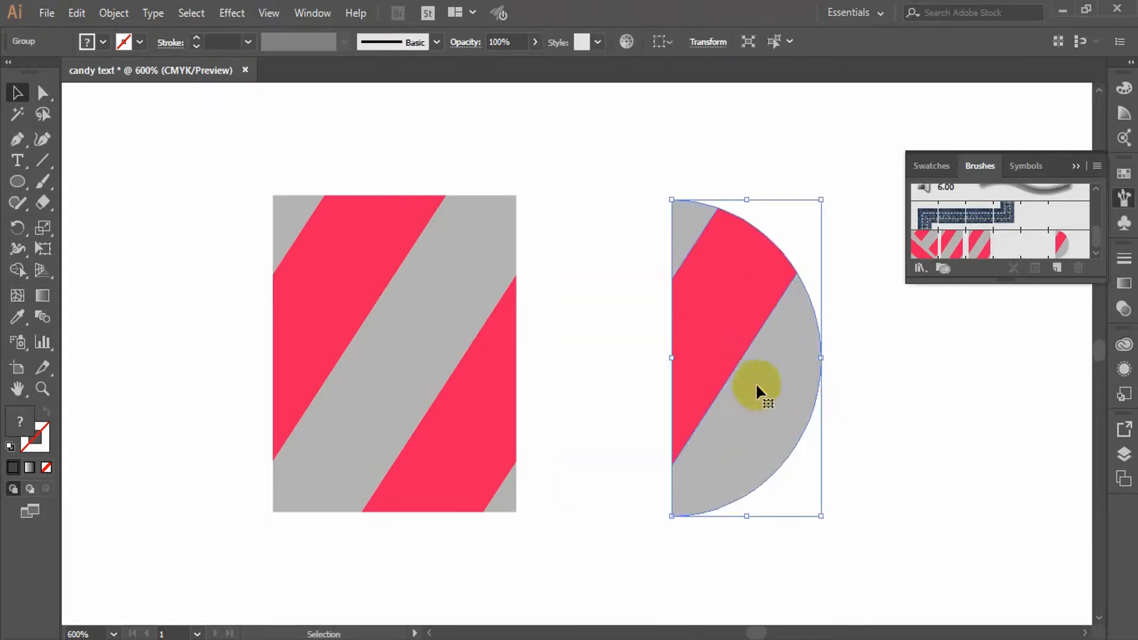
Reflect the striped half circle across the vertical axis.
right_click(731, 358)
mouse_move(822, 518)
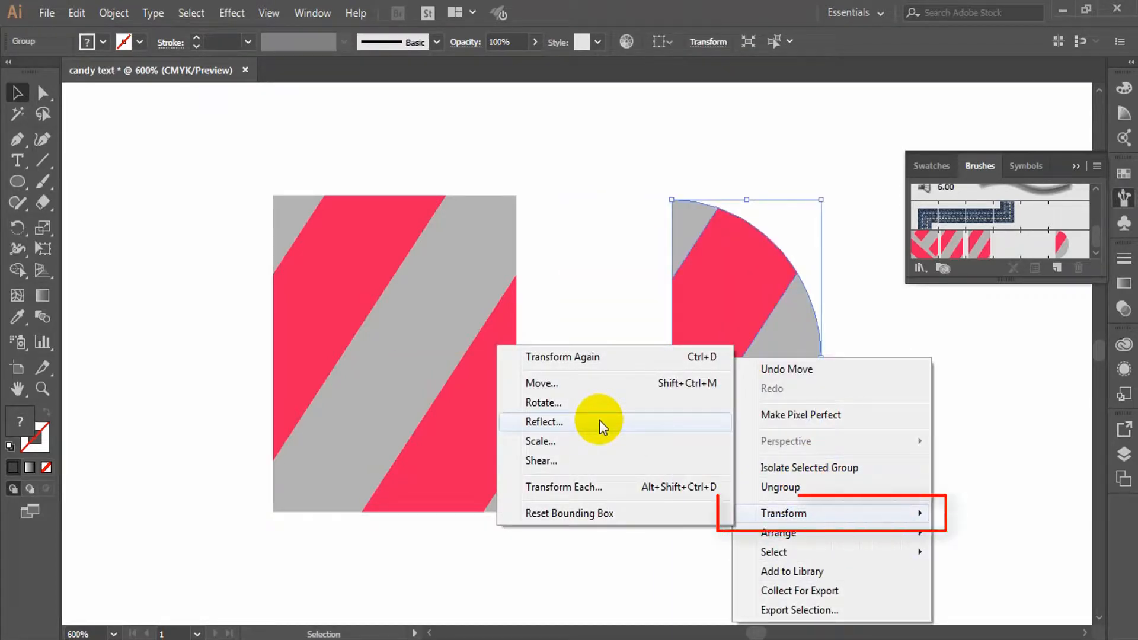
left_click(599, 420)
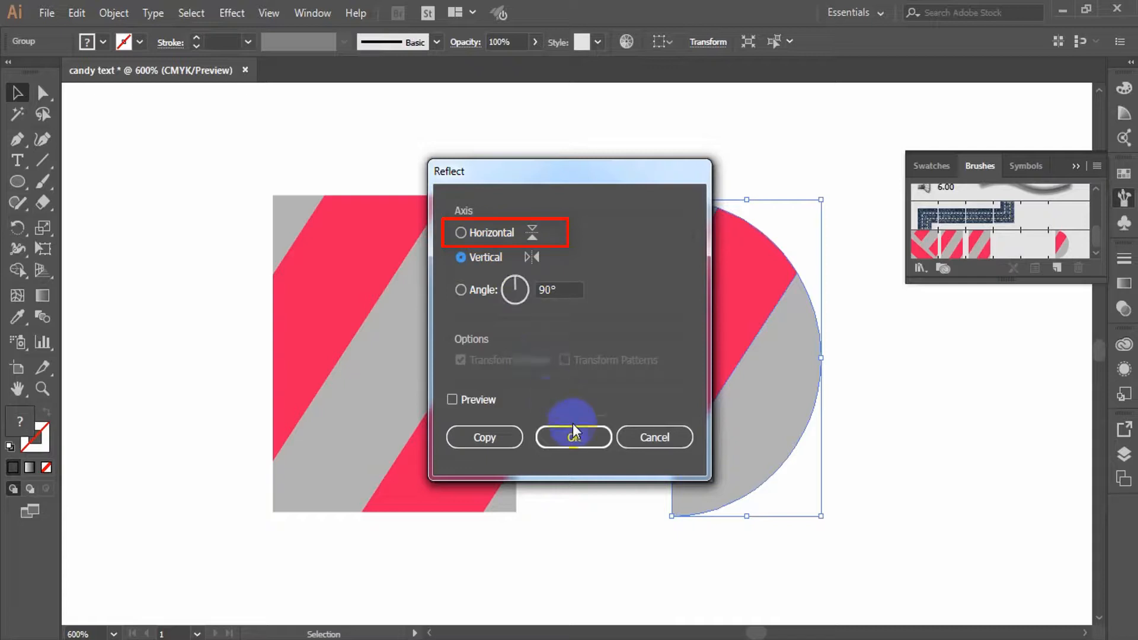
left_click(578, 438)
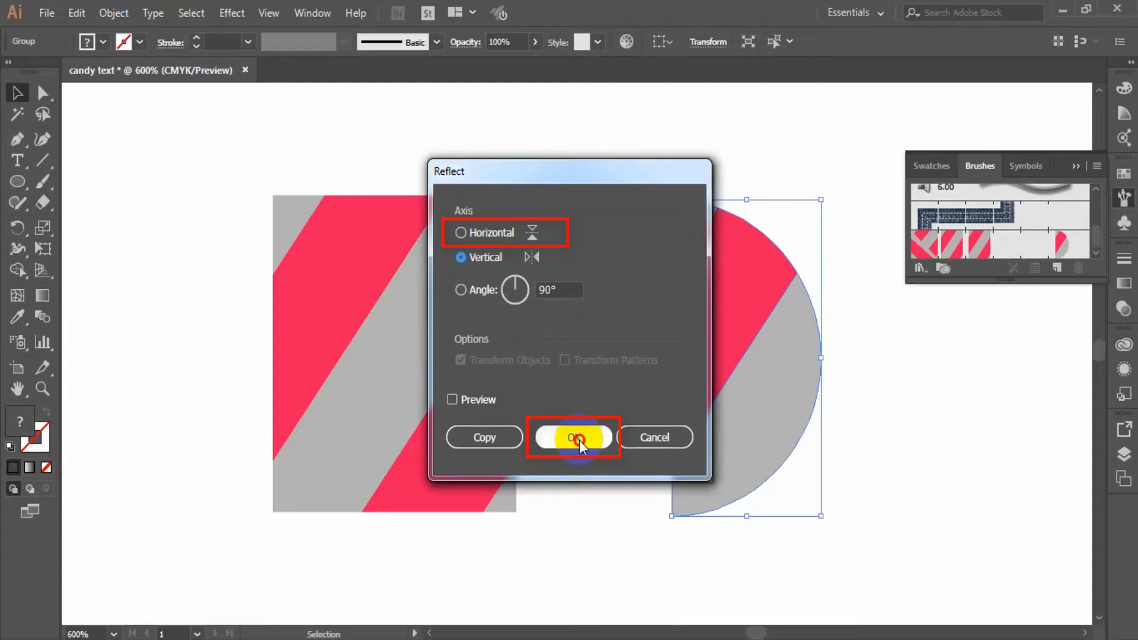
left_click(969, 498)
Save the reflected half circle as a pattern swatch and assign it as the candy brush's start tile.
left_click(931, 166)
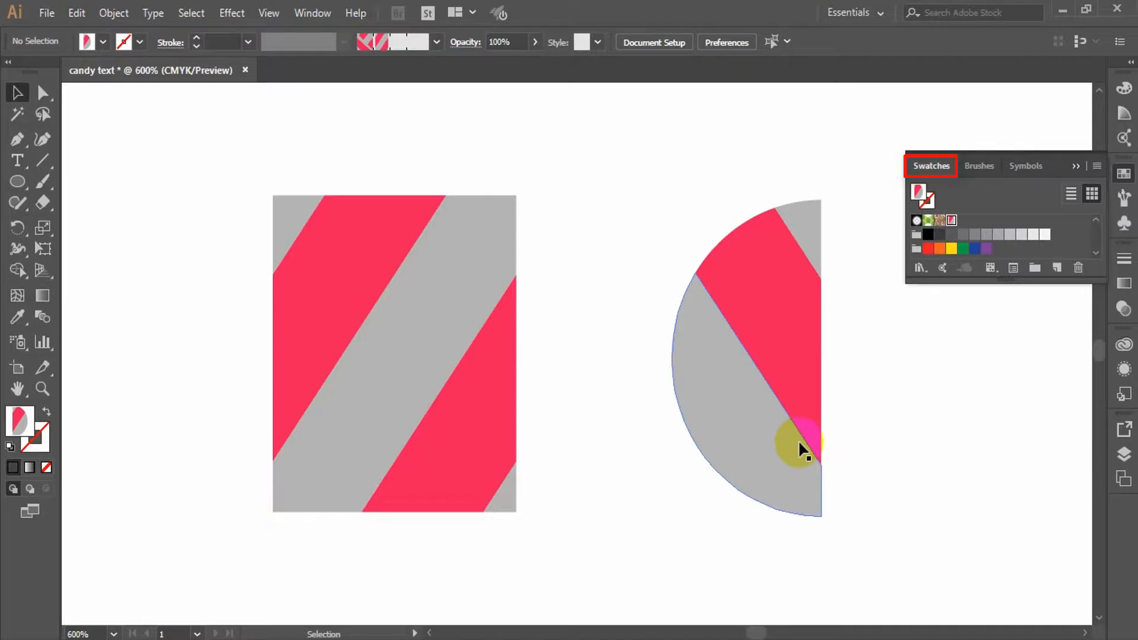
left_click_drag(798, 440, 1015, 250)
left_click(935, 170)
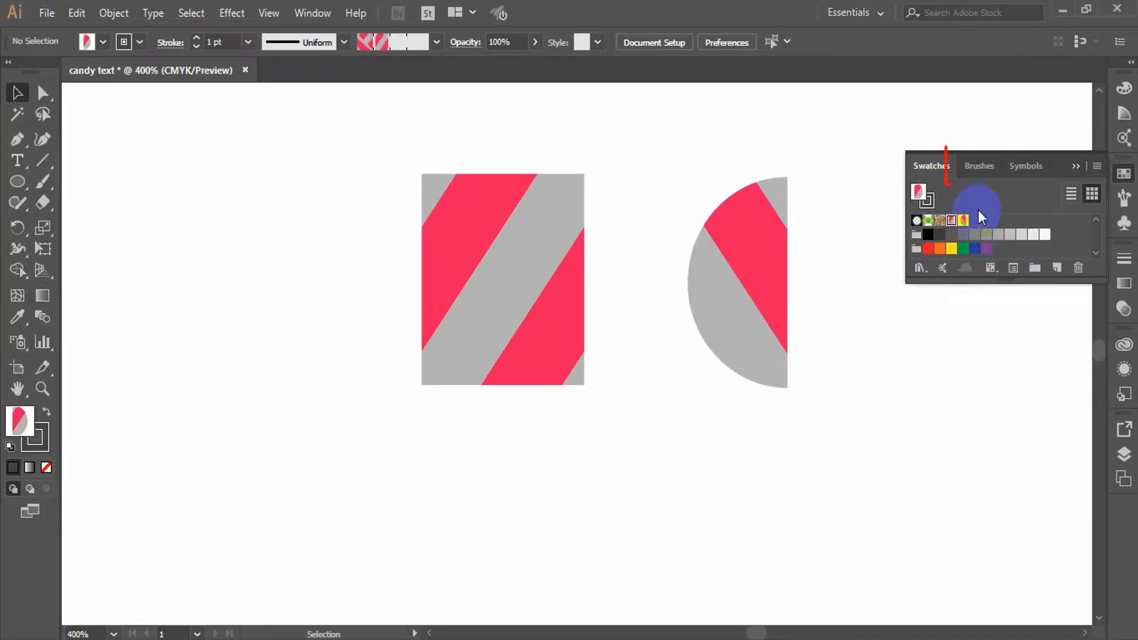
left_click(986, 165)
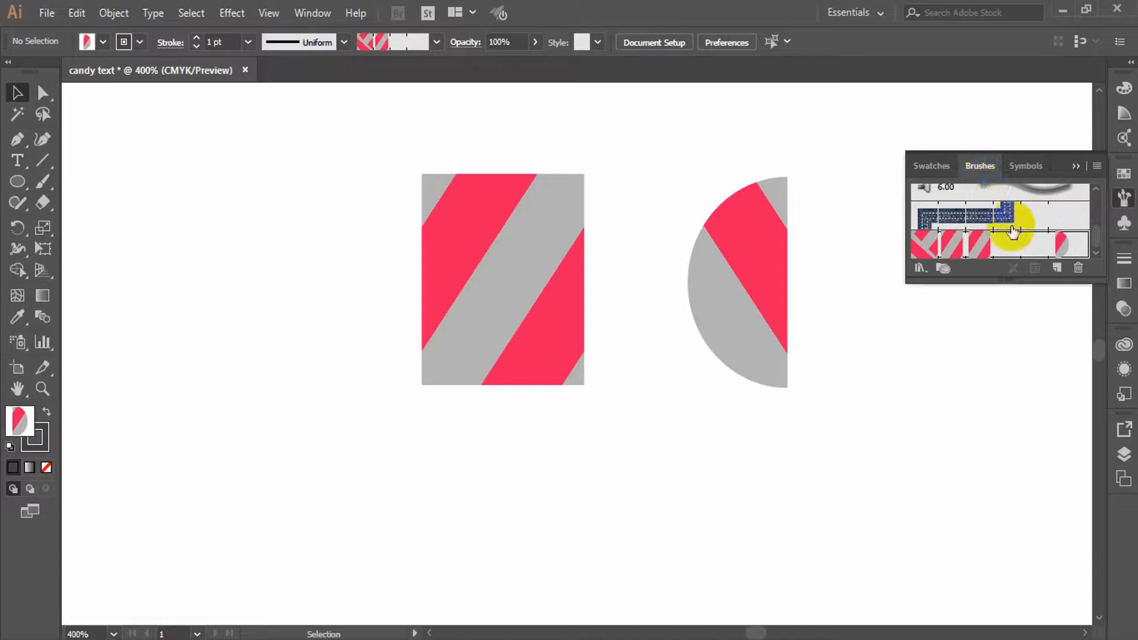
left_click(974, 249)
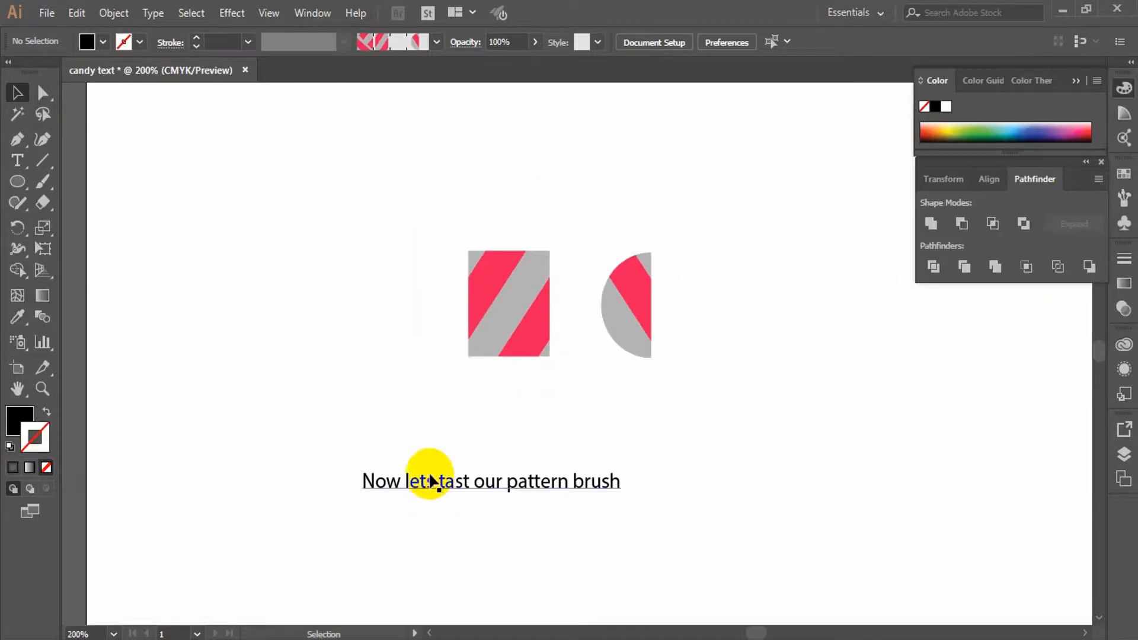
Draw a straight horizontal test line above the tiles with the Pen tool, giving it a black stroke and no fill.
left_click(432, 483)
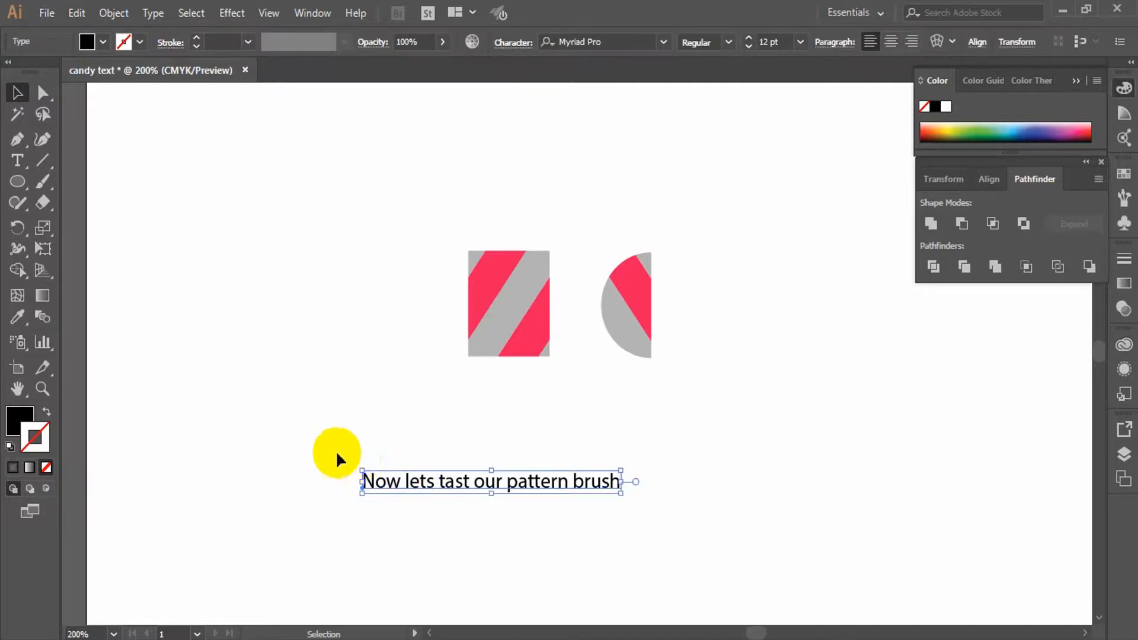
left_click(262, 405)
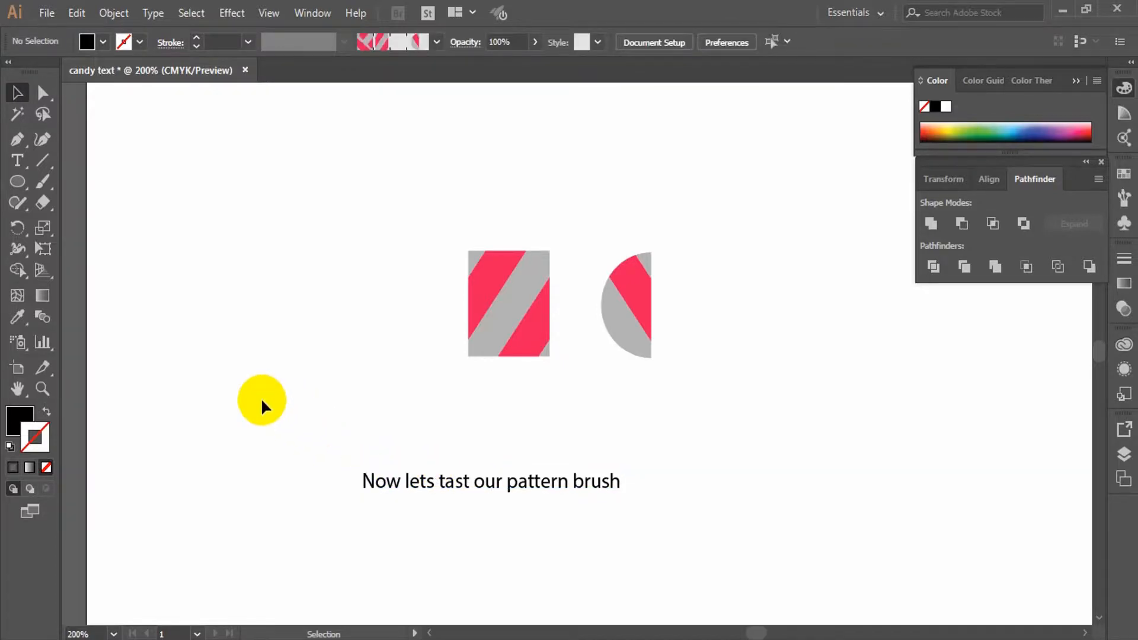
left_click(17, 140)
left_click(138, 146)
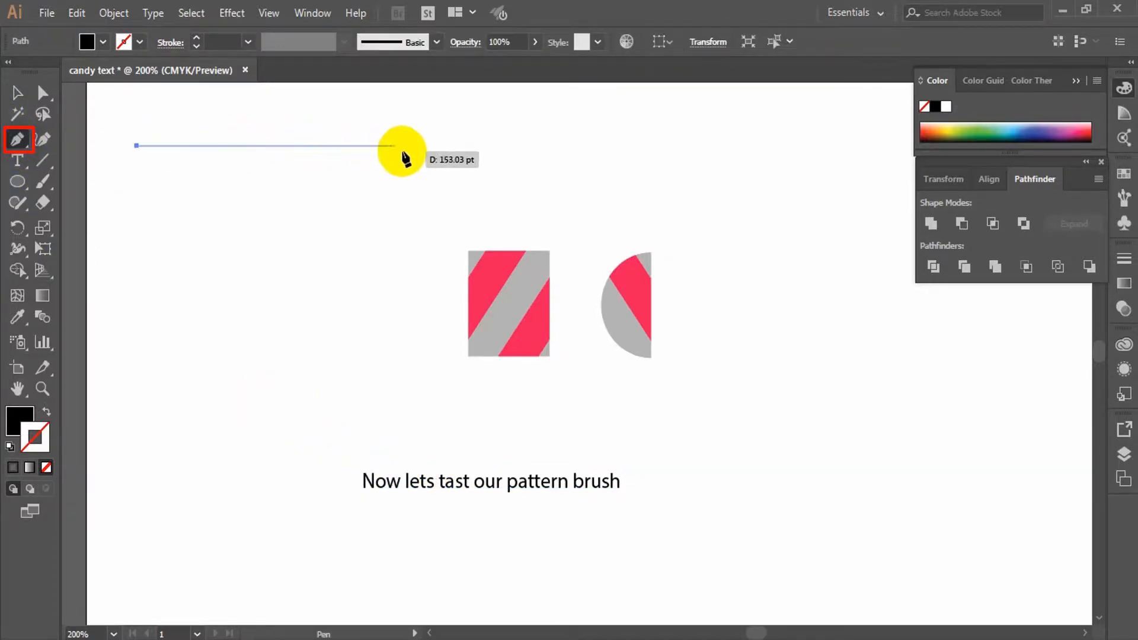
left_click(437, 151, "shift")
left_click(17, 97)
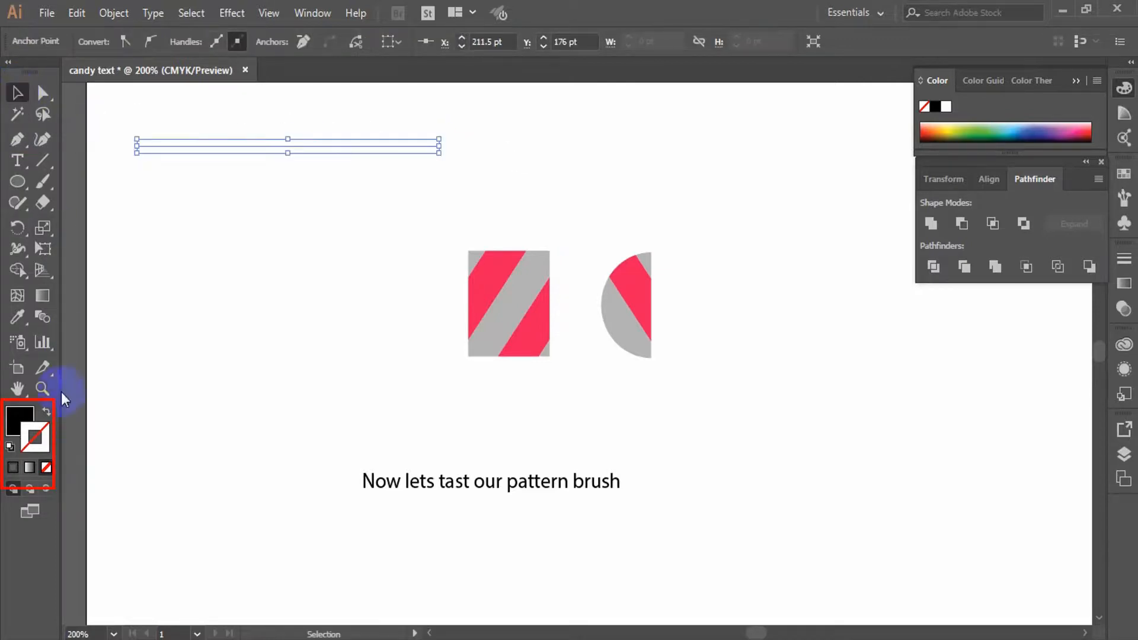
left_click(46, 413)
Apply the candy-stripe pattern brush to the test line and set its stroke weight to 0.5 pt.
left_click(1124, 174)
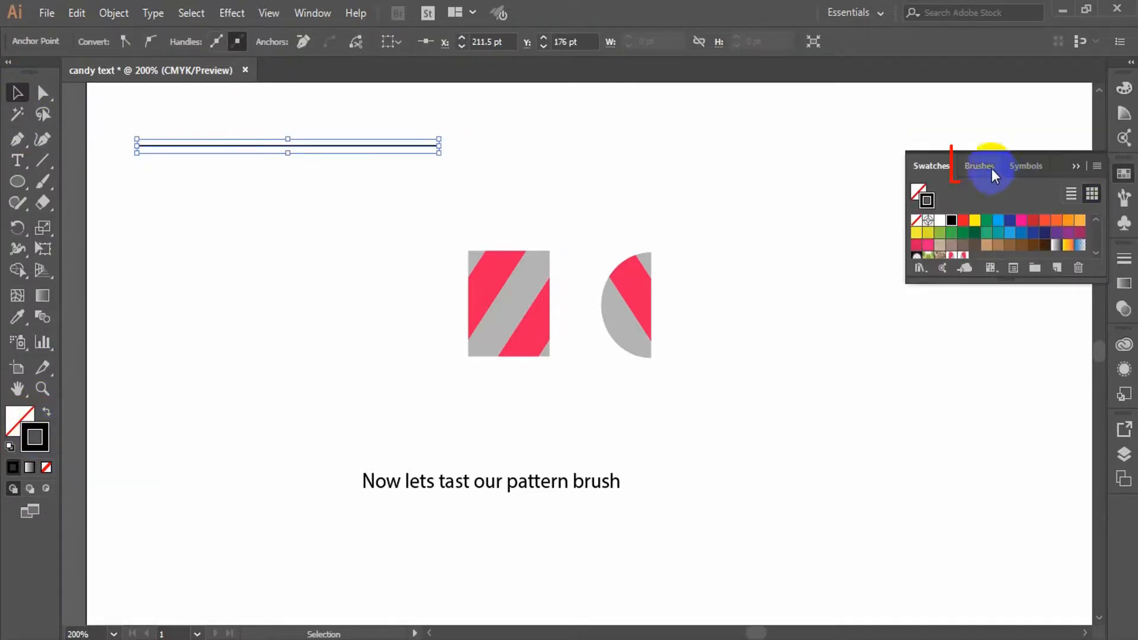
left_click(980, 164)
left_click(927, 244)
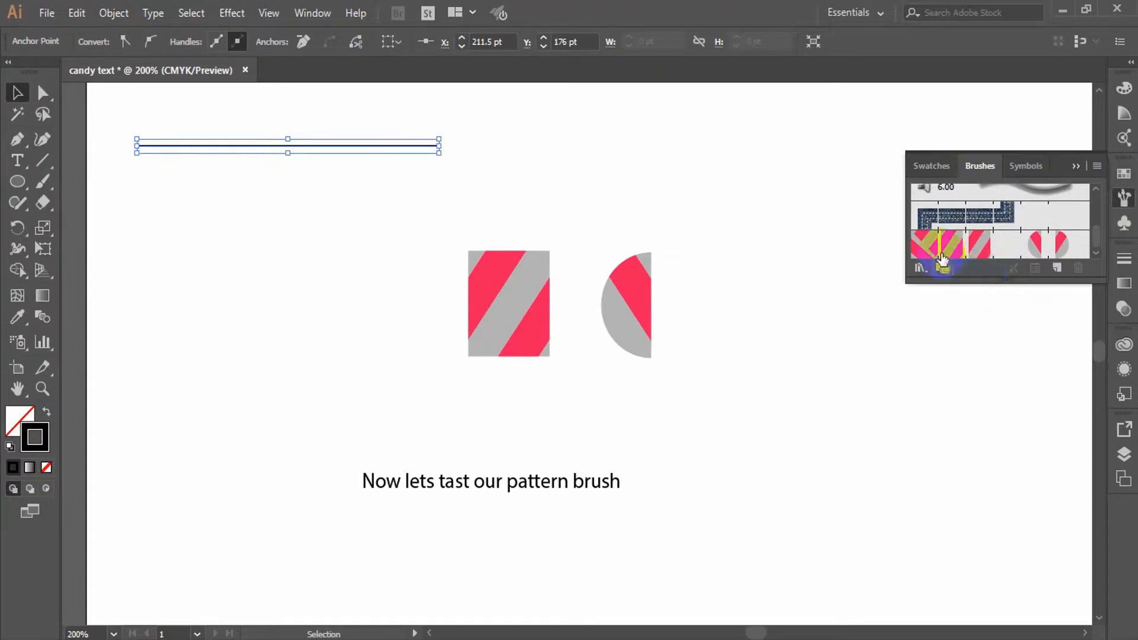
left_click(284, 172)
left_click(281, 166)
type("0.5")
key("Return")
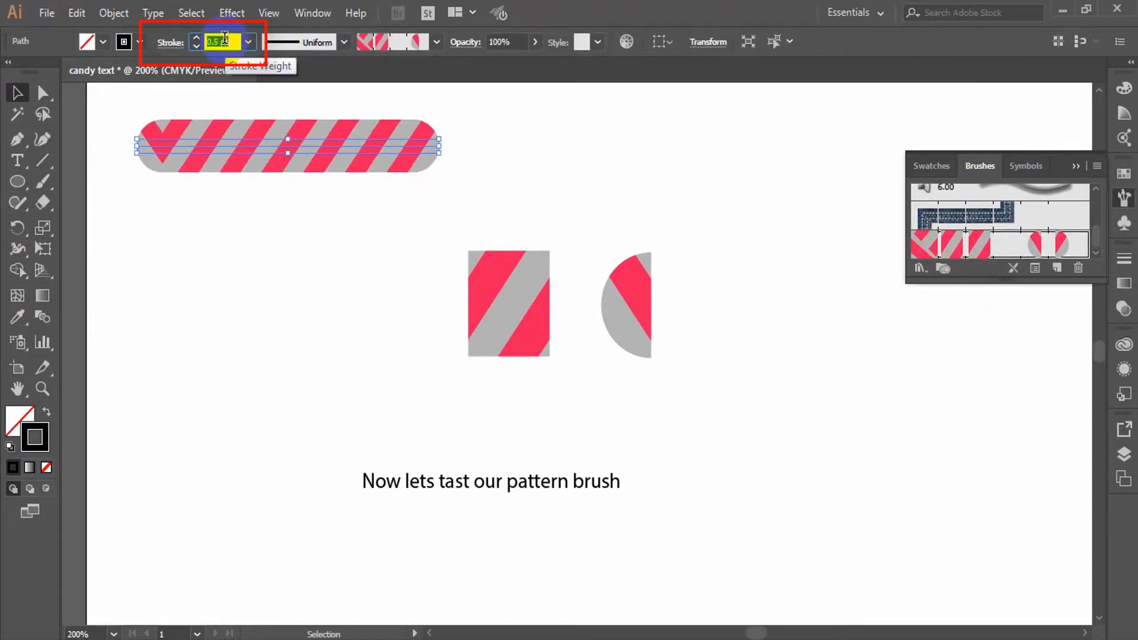
left_click(298, 254)
Reduce the striped test line's stroke weight to 0.25 pt, trying heavier weights before returning to that value.
scroll(297, 261, "up", 1)
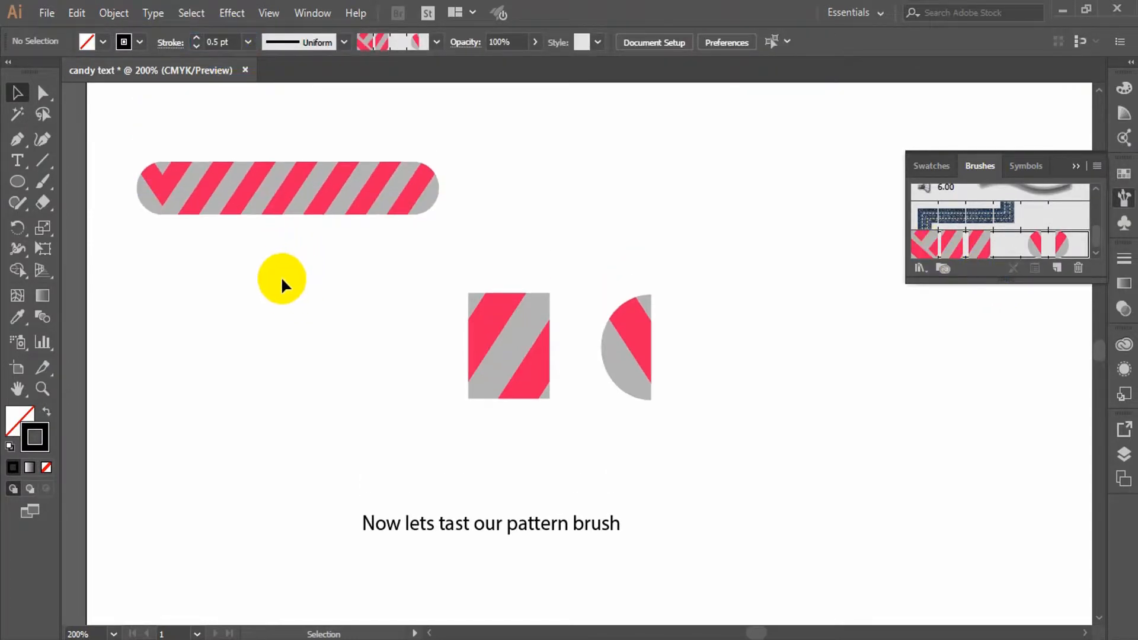
left_click(271, 201)
left_click(215, 42)
type("0.25")
key("Return")
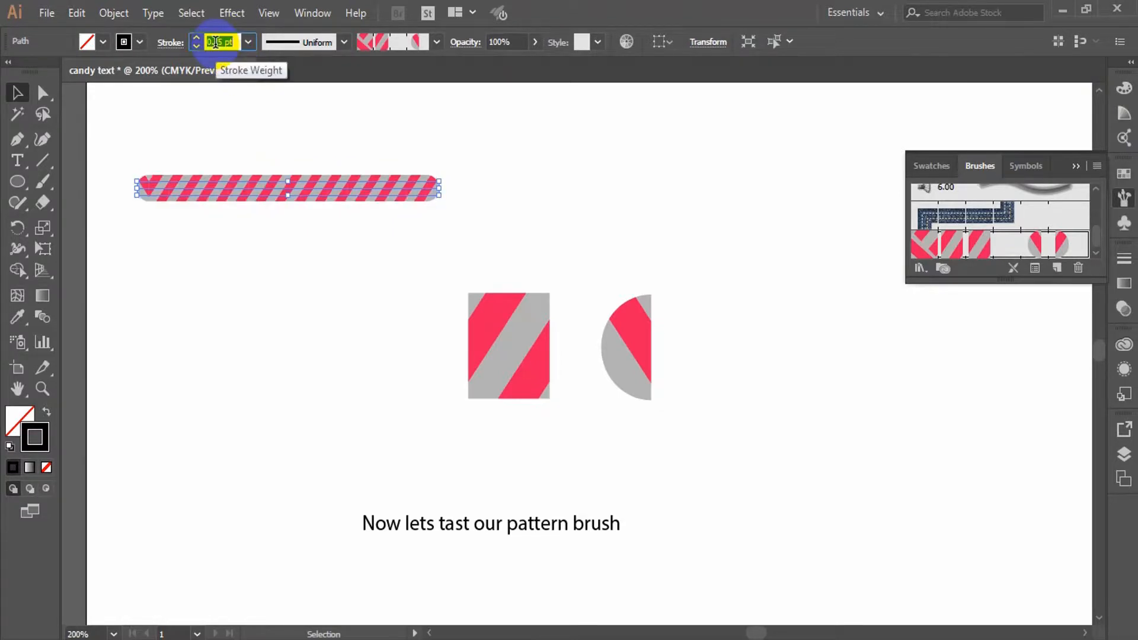
key("Up")
key("Up")
key("Up")
key("Down")
key("Down")
key("Down")
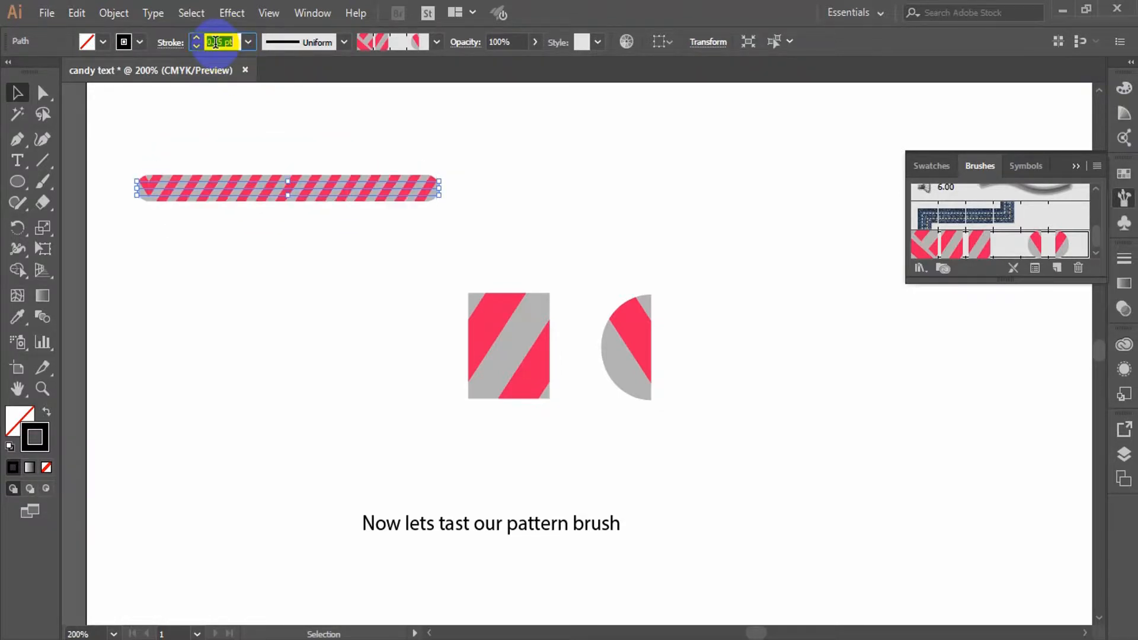
left_click(218, 307)
Delete the striped test line and the text "Now lets tast our pattern brush".
left_click(273, 188)
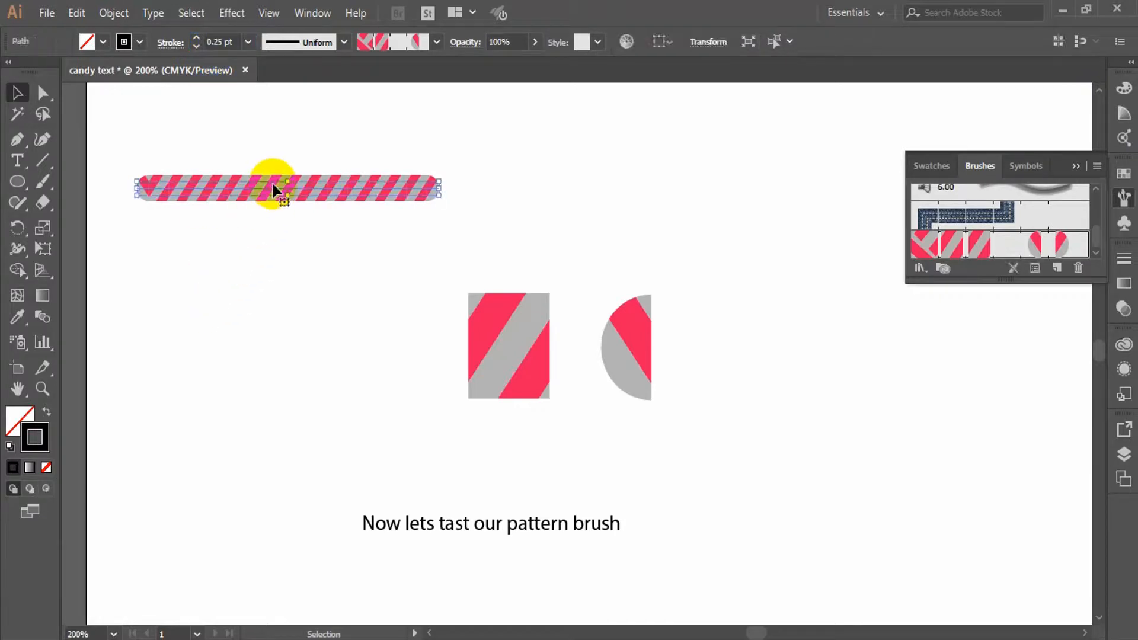
key("Delete")
double_click(423, 522)
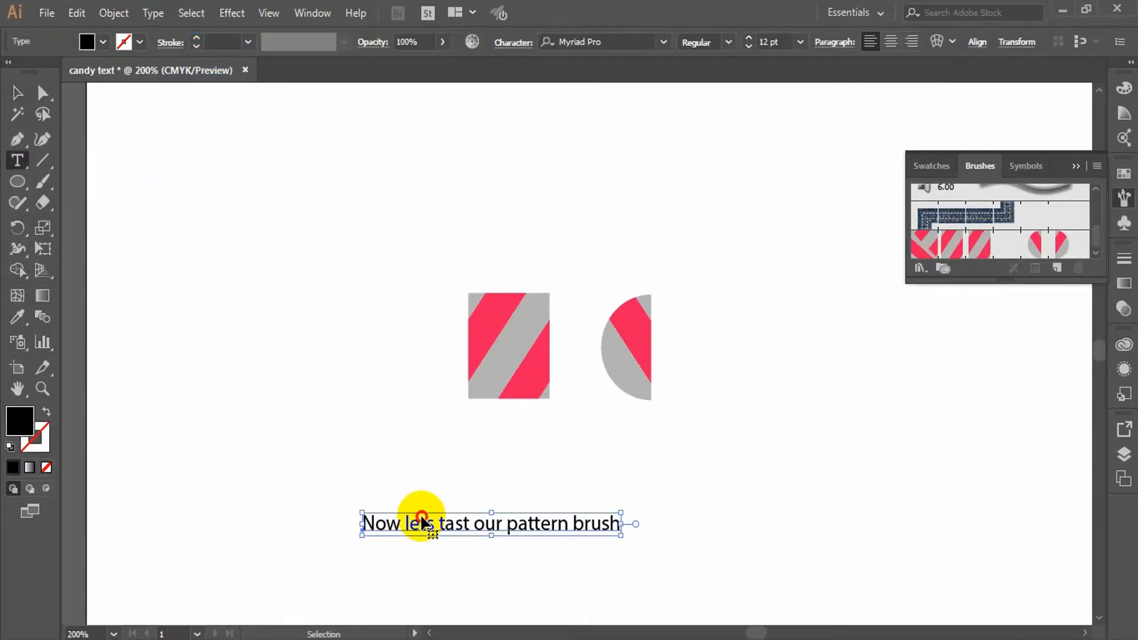
left_click_drag(644, 523, 138, 520)
key("BackSpace")
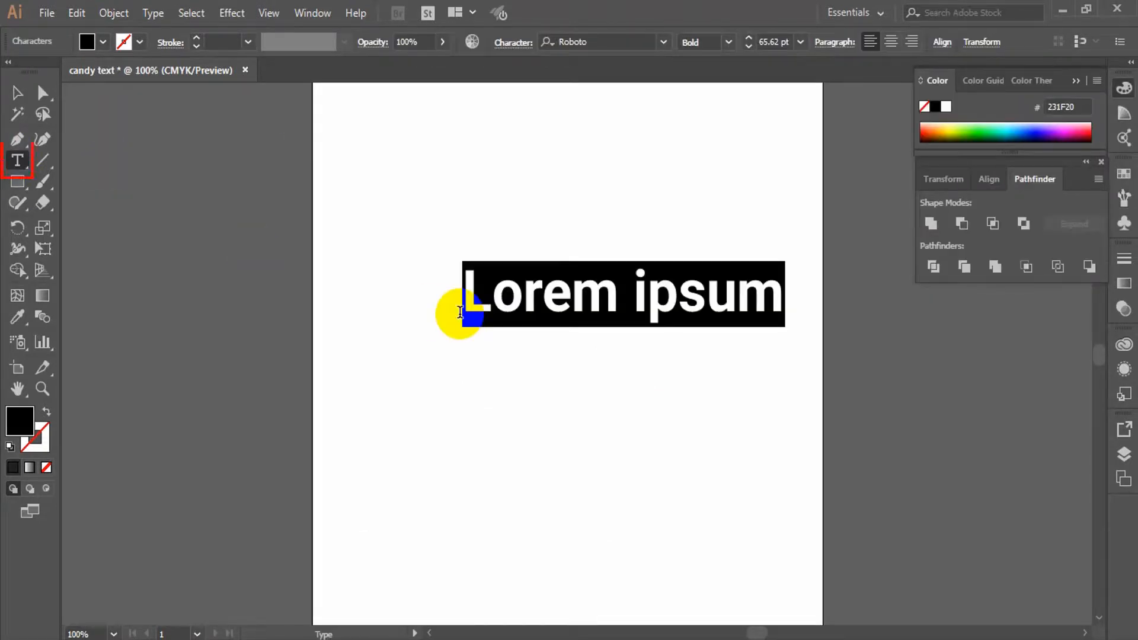
Add a text object on the artboard reading "TechnTuts".
type("Technt")
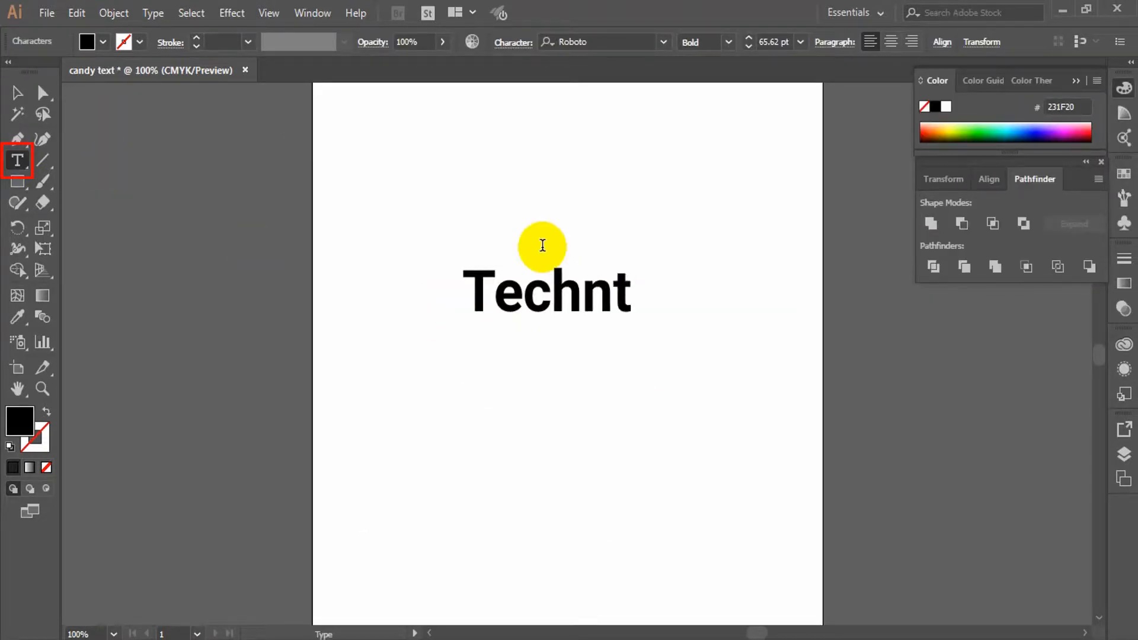
key("BackSpace")
type("Tu")
type("ts")
Set the "TechnTuts" text in Giddyup Std at 500 pt.
left_click(587, 38)
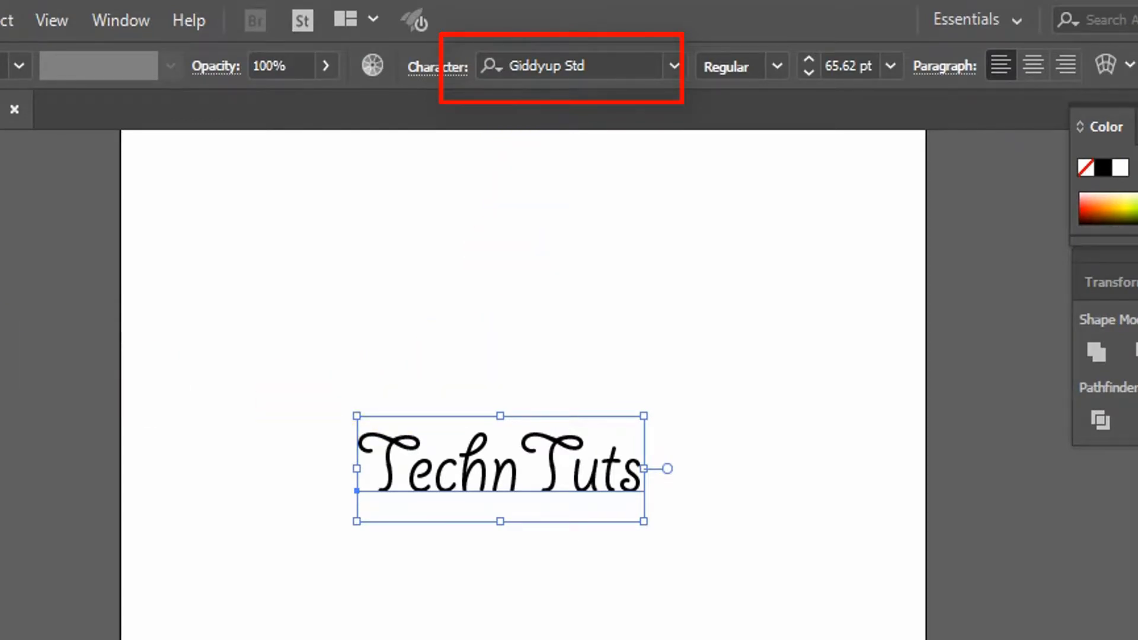
left_click(863, 64)
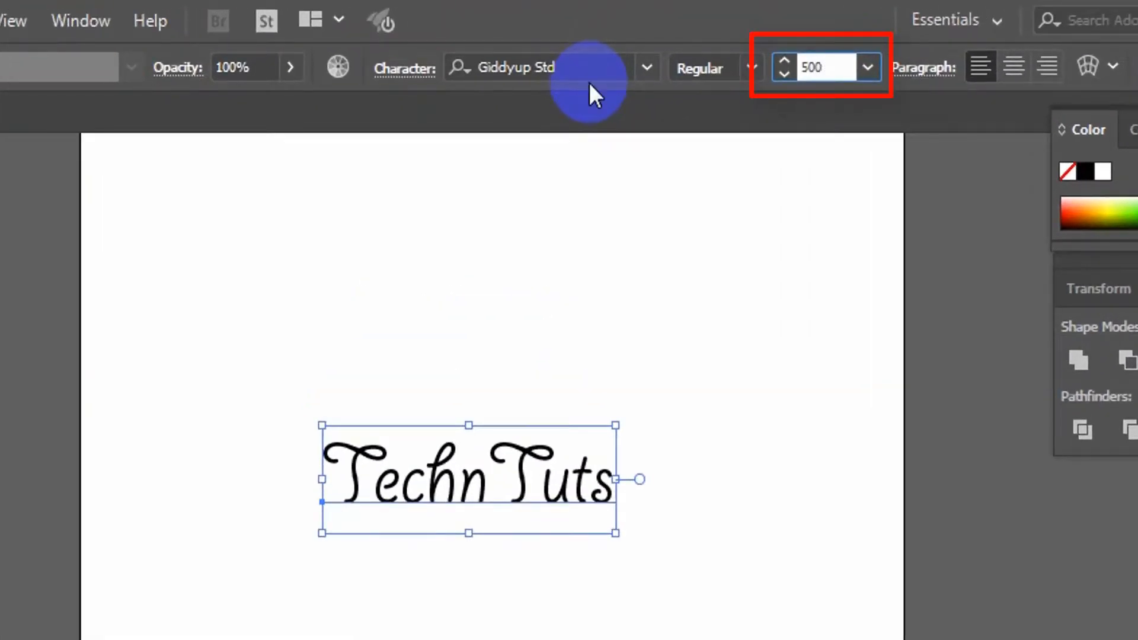
key("Return")
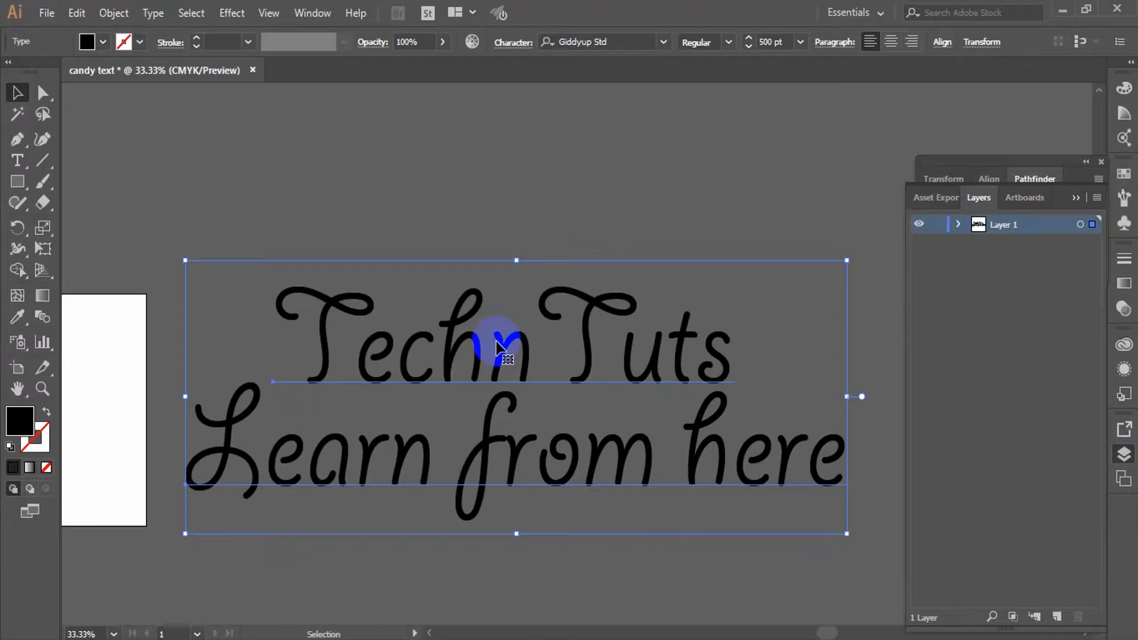
Expand the two-line text "TechnTuts / Learn from here" into editable shapes.
left_click(118, 13)
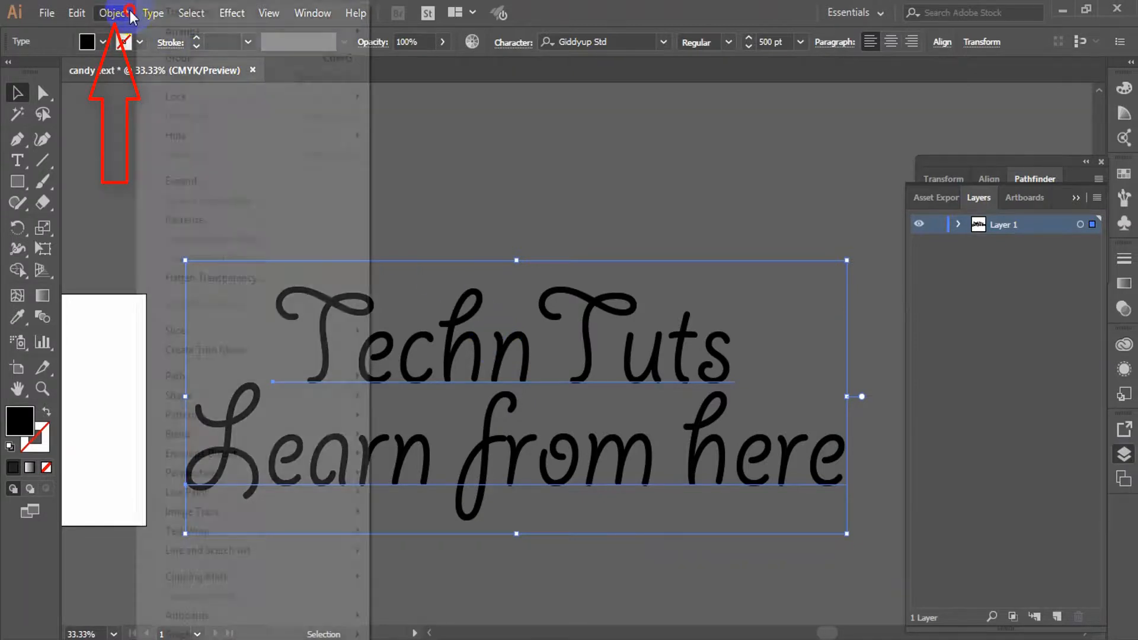
left_click(184, 181)
left_click(505, 418)
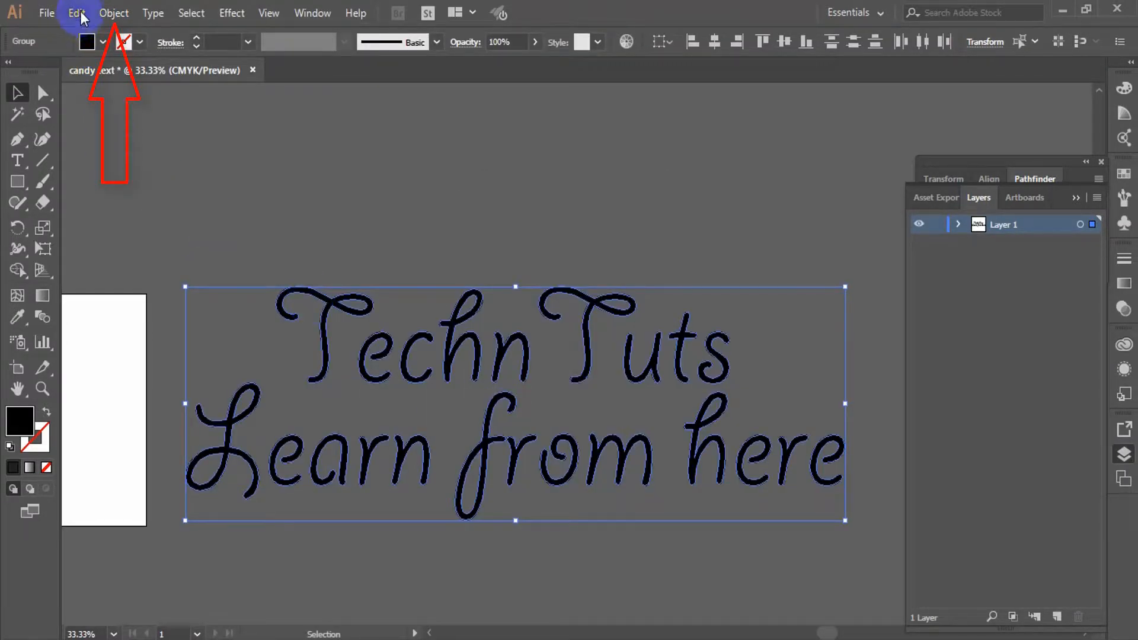
Clean up the artwork by deleting stray points, unpainted objects and empty text paths.
left_click(113, 13)
mouse_move(266, 376)
left_click(436, 600)
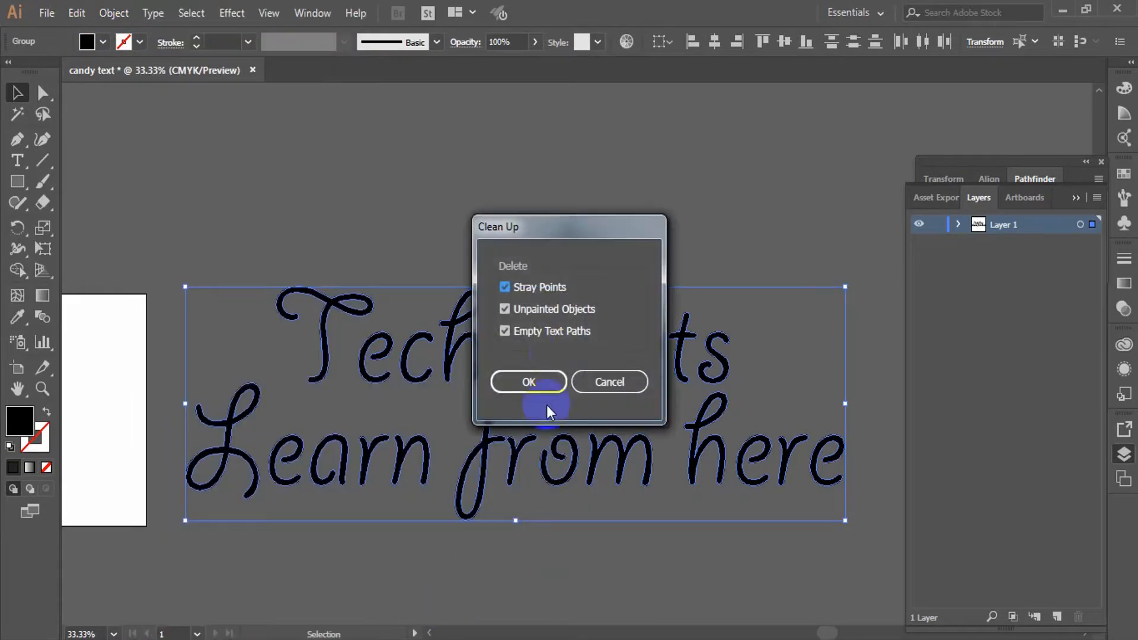
left_click(544, 387)
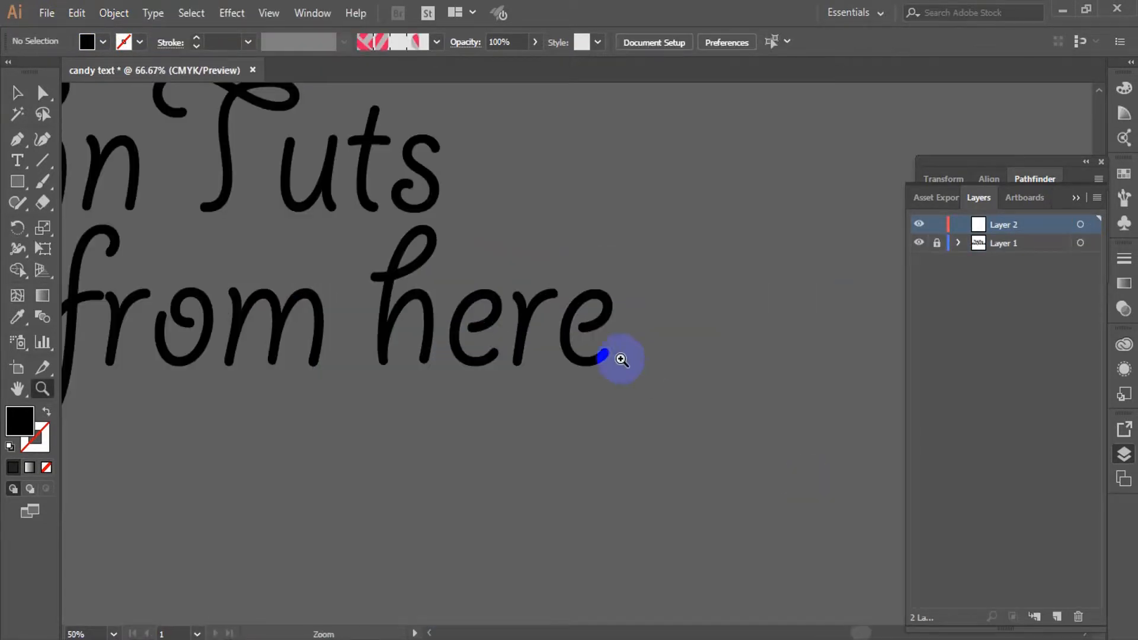
With the Pen tool, no fill and a white 1 pt stroke, trace the centerline of the first T's upper curl and loop.
left_click(615, 356)
left_click(346, 274)
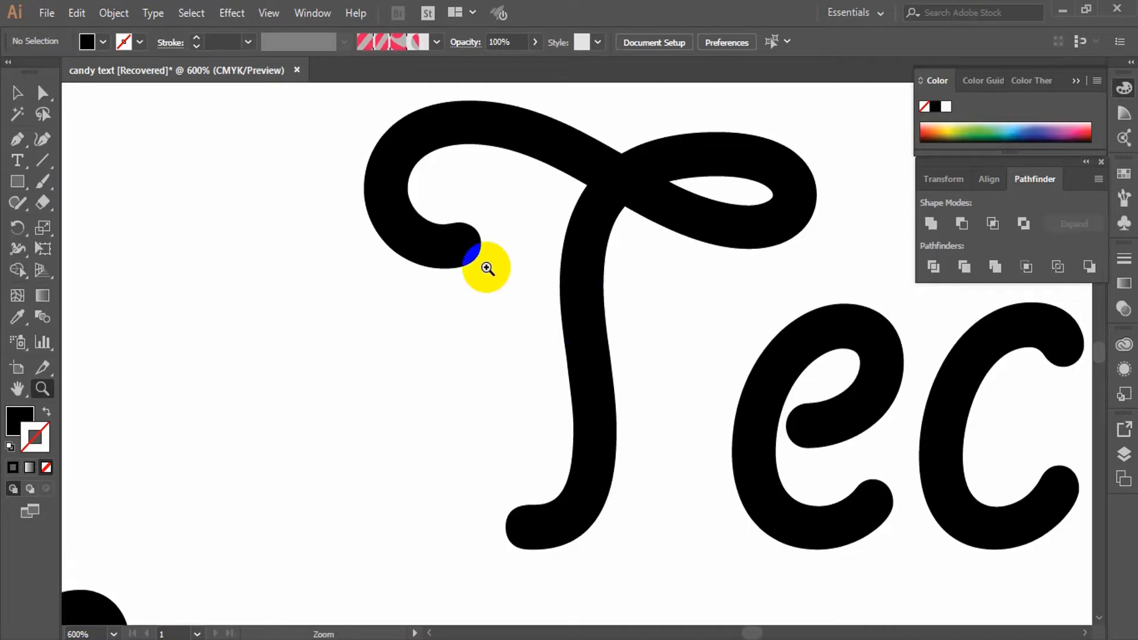
left_click(17, 140)
left_click(47, 412)
left_click(481, 479)
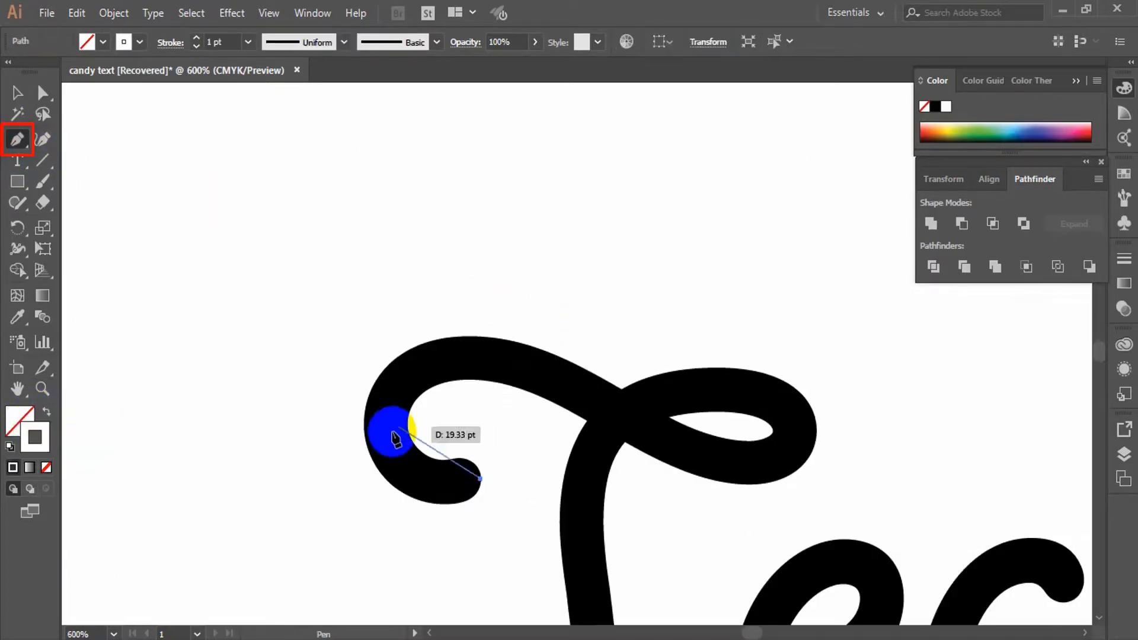
mouse_move(387, 423)
left_mouse_down()
mouse_move(395, 348)
mouse_move(380, 349)
left_mouse_up()
left_click_drag(503, 356, 616, 373)
left_click(503, 356)
left_click_drag(635, 418, 681, 454)
left_click(635, 418)
left_click_drag(788, 446, 861, 408)
left_click(787, 447)
left_click_drag(745, 392, 667, 380)
left_click(745, 393)
Continue the first T's centerline down through its stem to the lower hook and end the path.
scroll(589, 376, "down", 3)
left_click_drag(583, 325, 579, 457)
left_click(583, 325)
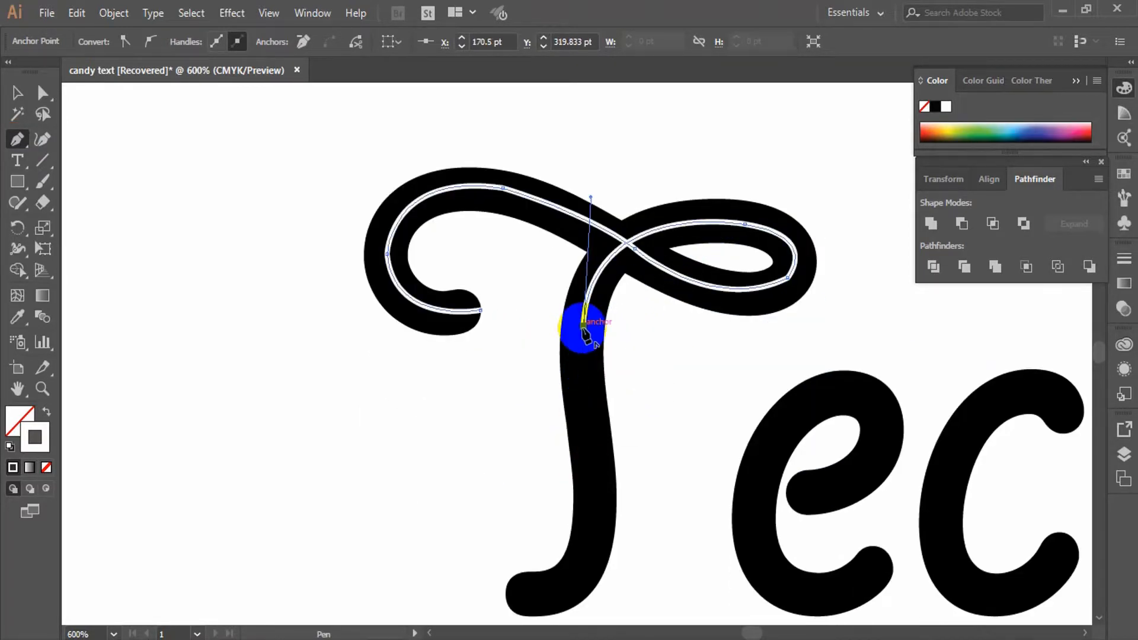
scroll(581, 355, "down", 3)
left_click_drag(589, 234, 600, 267)
left_click(504, 406)
left_click_drag(504, 406, 393, 372)
left_click(16, 95)
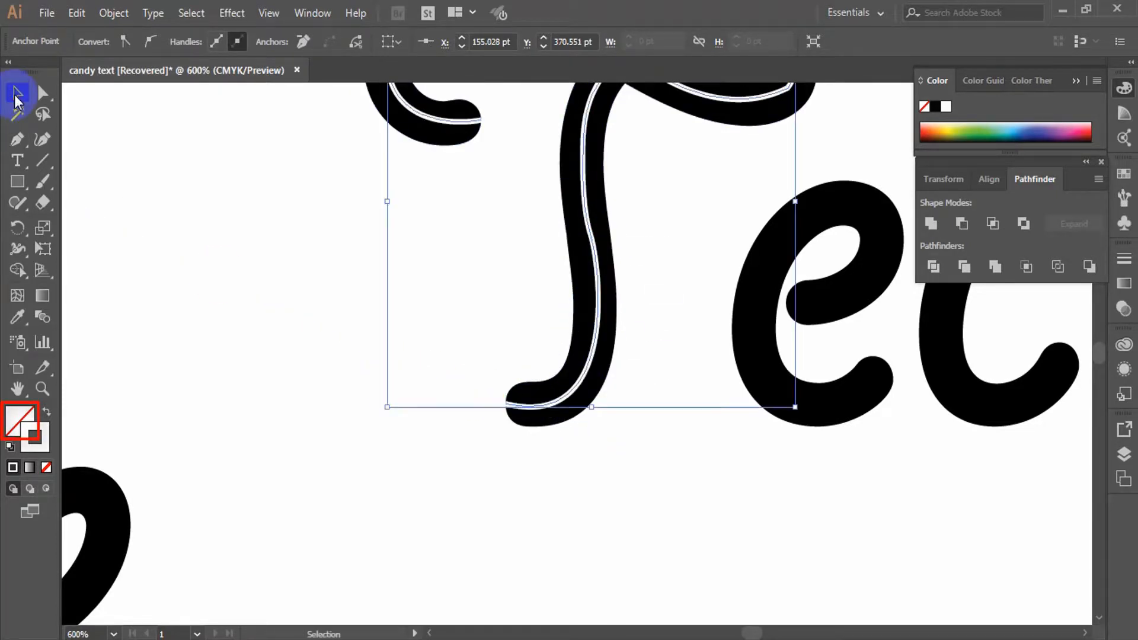
Start a Pen path along the center of the first "e", curving from its inner end up the right side.
left_click(669, 373)
left_click_drag(747, 395, 436, 423)
left_click_drag(560, 449, 312, 500)
key("p")
left_click(229, 382)
left_click_drag(318, 303, 325, 207)
left_click(319, 303)
left_click_drag(205, 353, 139, 472)
scroll(178, 444, "down", 1)
key("ctrl+z")
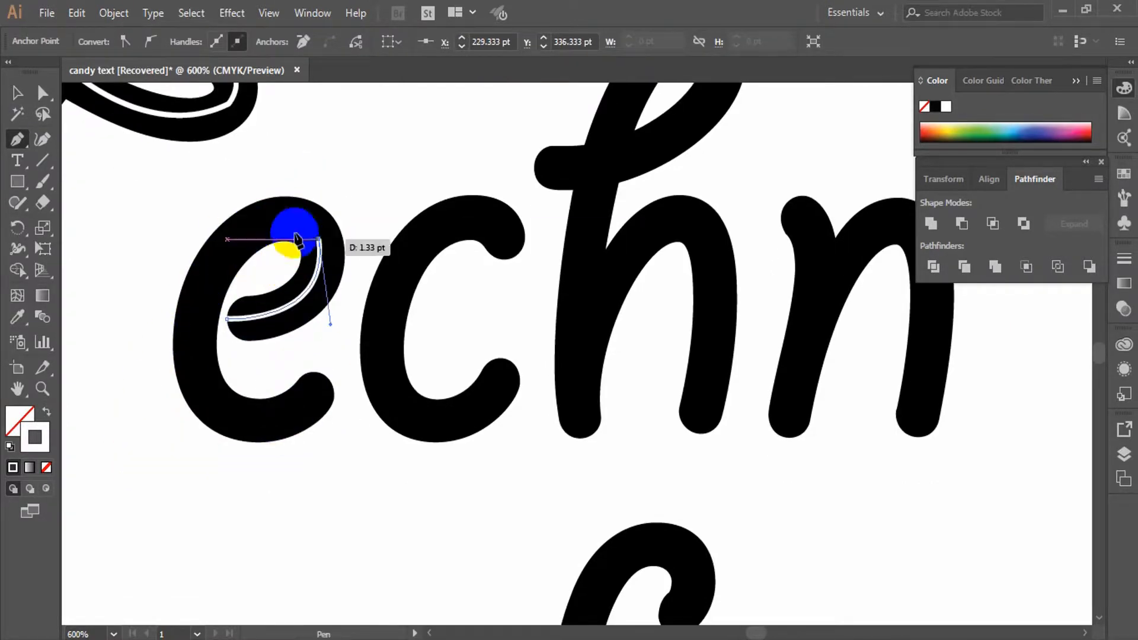
Continue the first "e" centerline over its top and down the left side to the tip of the lower tail.
left_click_drag(258, 221, 208, 238)
left_click_drag(241, 416, 328, 474)
left_click_drag(327, 377, 388, 326)
key("ctrl+z")
left_click(241, 416)
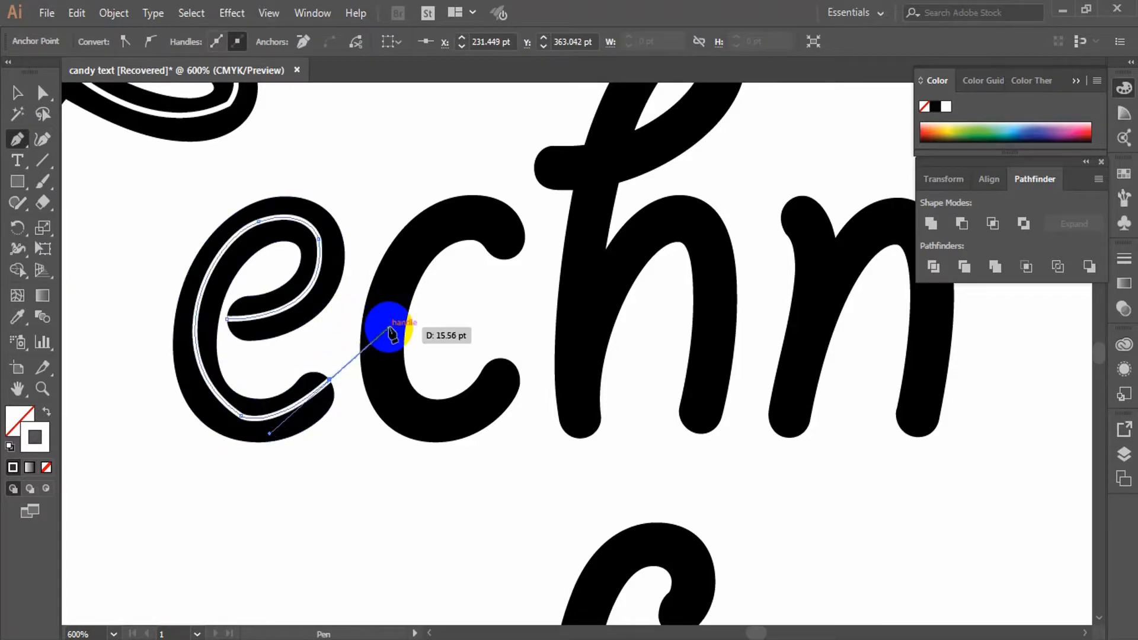
Trace the centerline of the "c" in "Techn" with curved anchors from its upper end to its lower tip.
left_click_drag(518, 254, 417, 248)
left_click(402, 405)
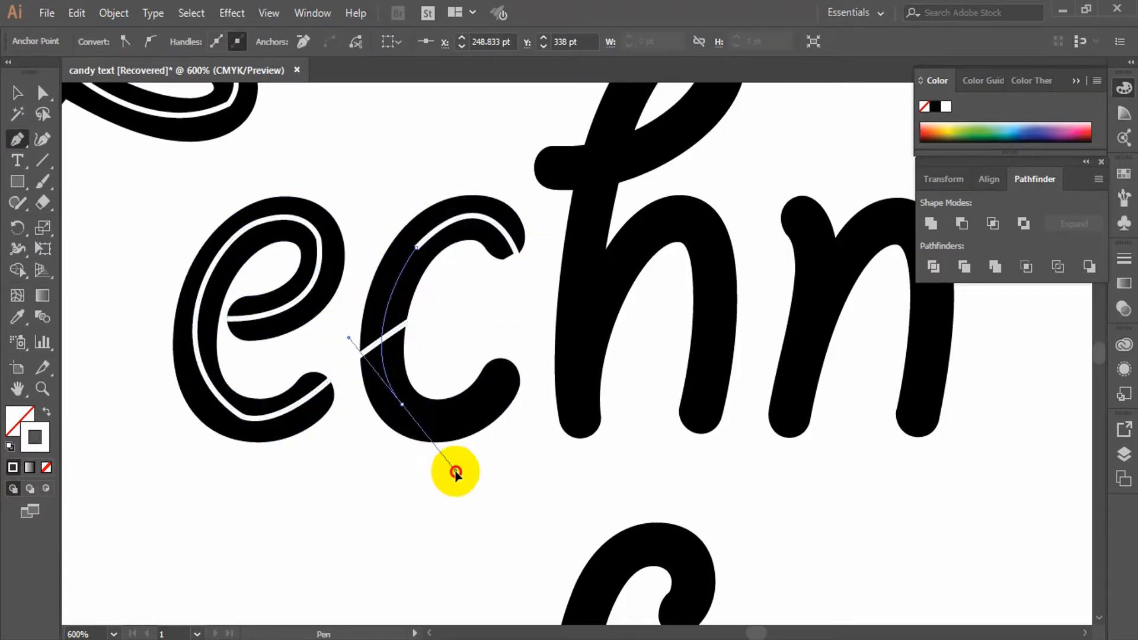
left_click_drag(510, 360, 557, 263)
scroll(556, 262, "up", 3)
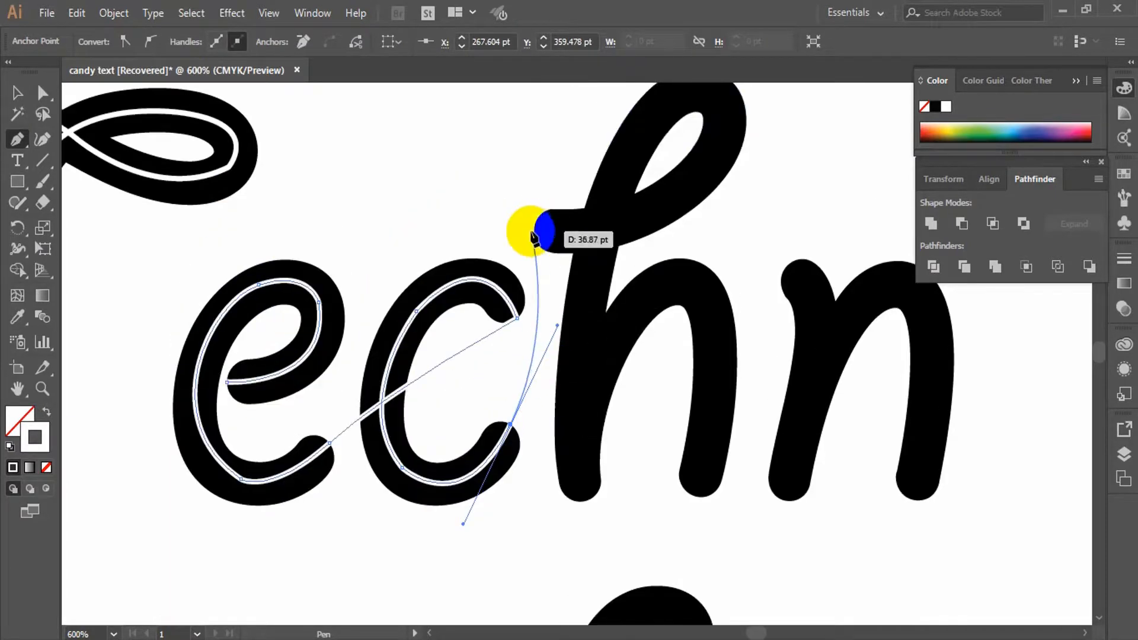
Carry the Pen path onto the "h" in "Techn", from its crossbar end into the upper loop.
left_click(534, 230)
scroll(539, 234, "up", 6)
left_click_drag(711, 282, 745, 207)
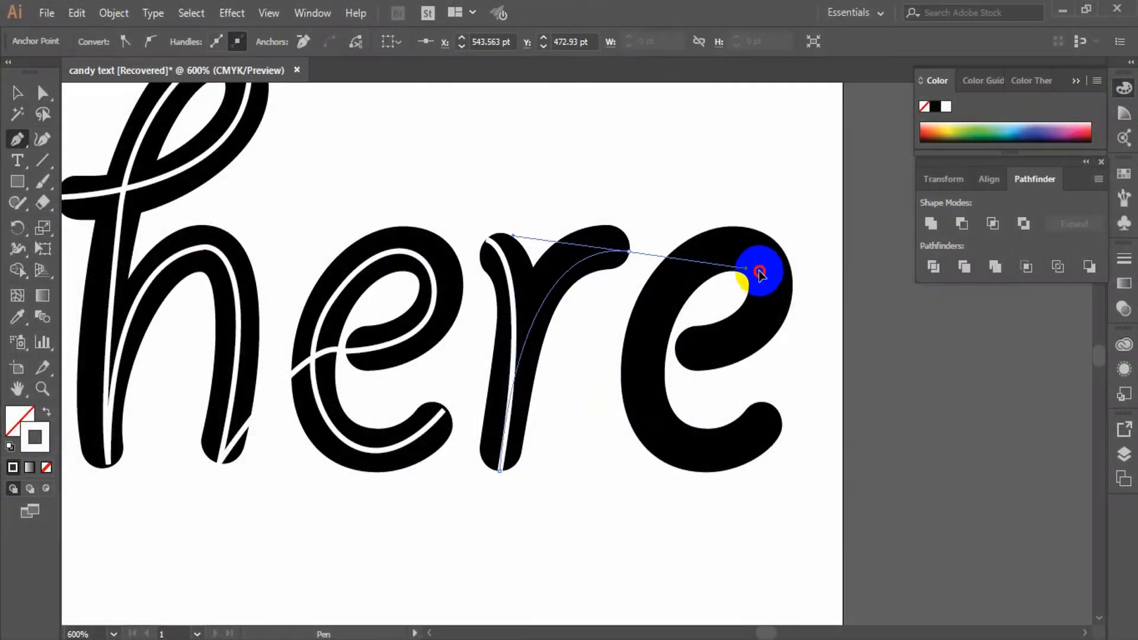
Finish the curved arm of the "r" centerline in "here" and end the path.
mouse_move(755, 264)
left_mouse_down()
mouse_move(737, 269)
mouse_move(750, 284)
left_mouse_up()
left_click_drag(634, 250, 663, 240)
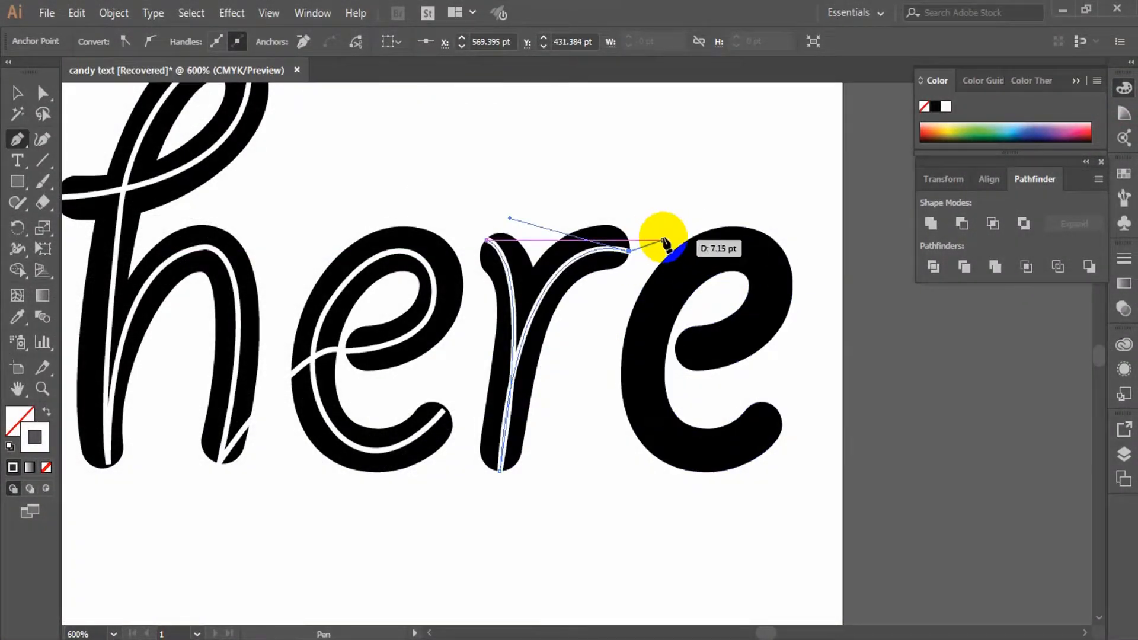
left_click(21, 94)
Trace the centerline of the final "e" in "here" with a new Pen path, from the inner end to the lower tail tip.
left_click(18, 138)
left_click(675, 349)
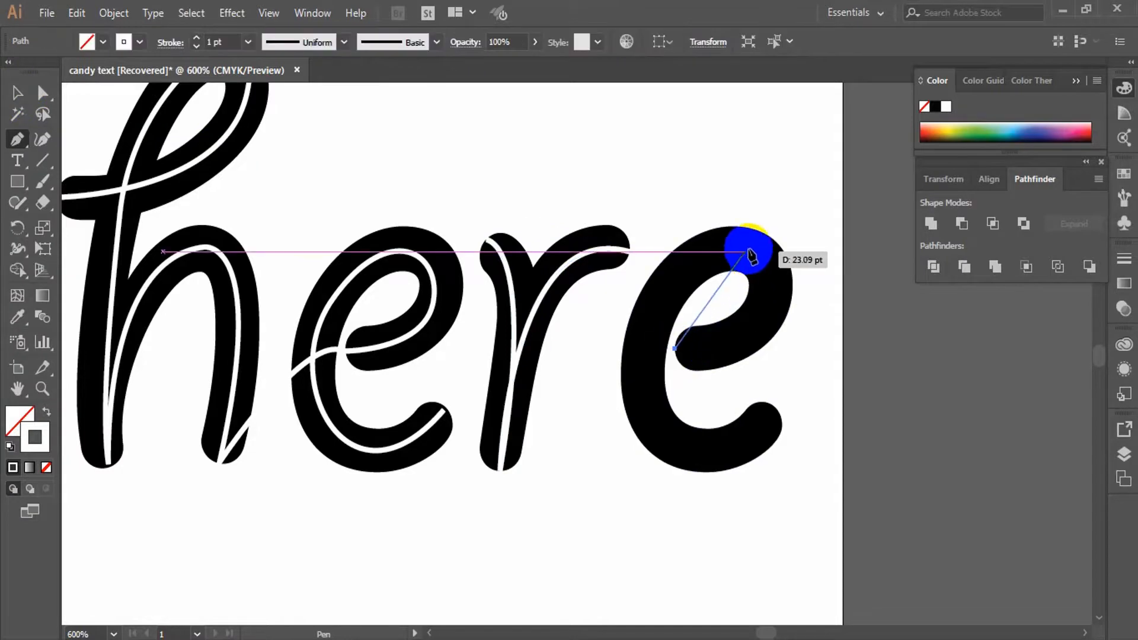
left_click_drag(748, 251, 688, 160)
key("ctrl+z")
left_click_drag(769, 269, 761, 178)
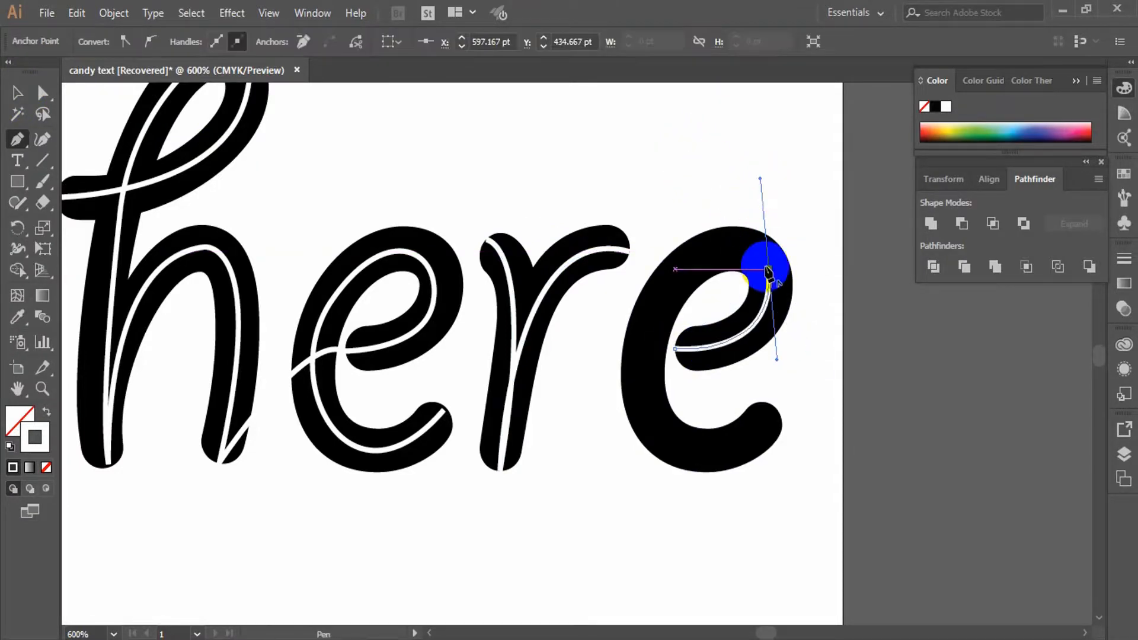
left_click(769, 269)
left_click_drag(659, 301, 574, 403)
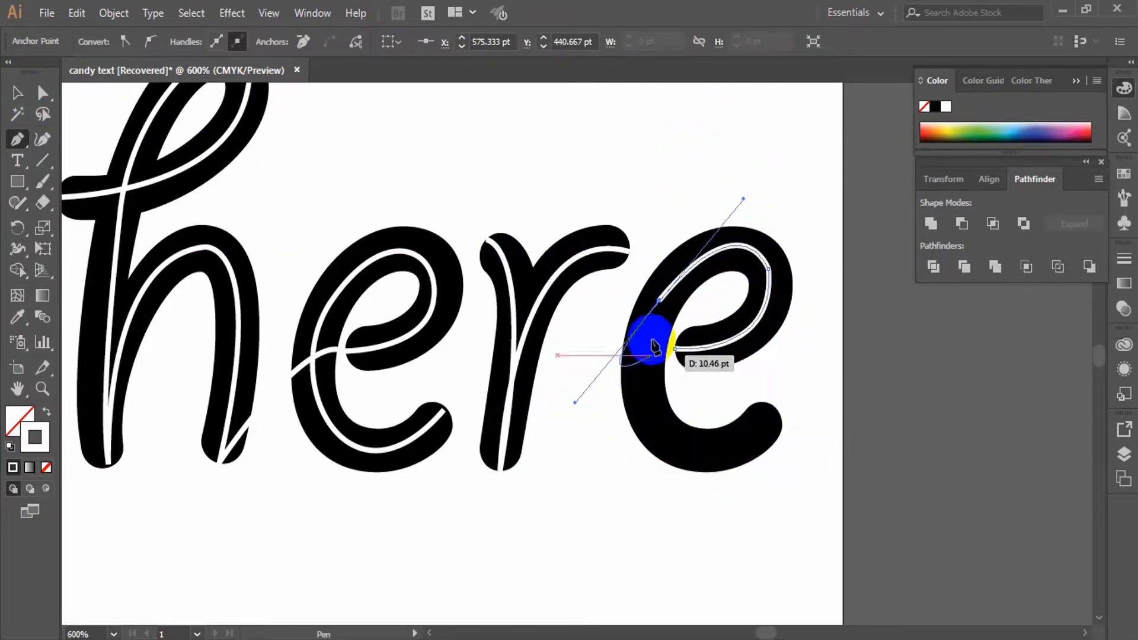
left_click(658, 301)
left_click_drag(676, 444, 730, 503)
left_click_drag(774, 407, 837, 332)
left_click(777, 408)
left_click(17, 93)
Apply the red-and-gray candy-stripe pattern brush to the centerline path of the first T.
key("z")
left_click(545, 352, "alt")
left_click(537, 350, "alt")
left_click(522, 347, "alt")
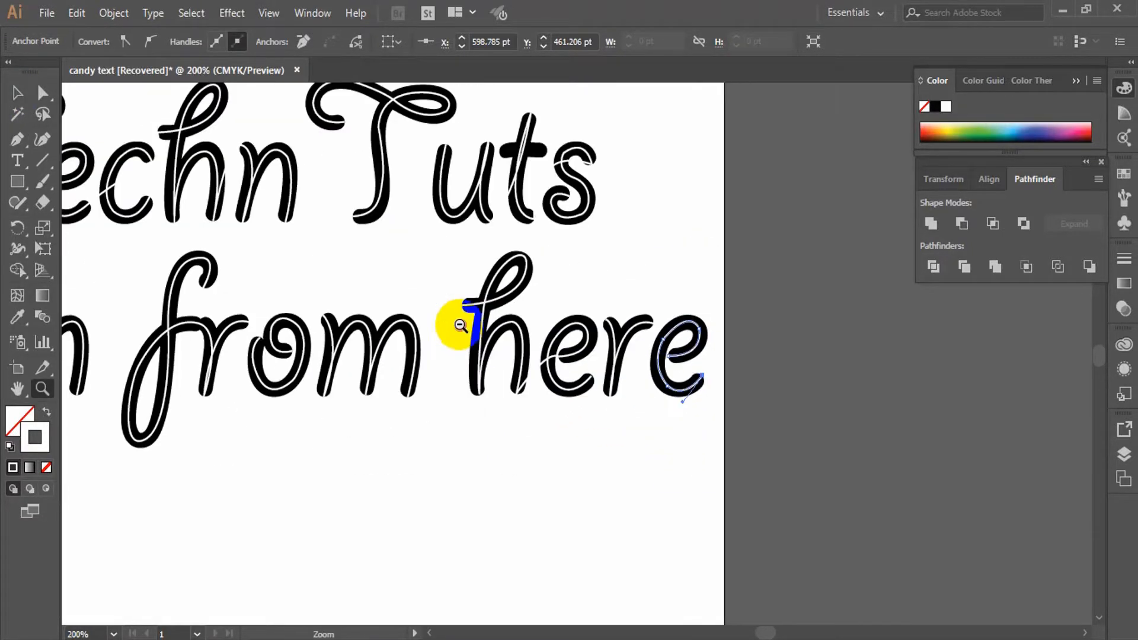
left_click(469, 329, "alt")
left_click(468, 328, "alt")
left_click(13, 90)
left_click(302, 385)
left_click(332, 322)
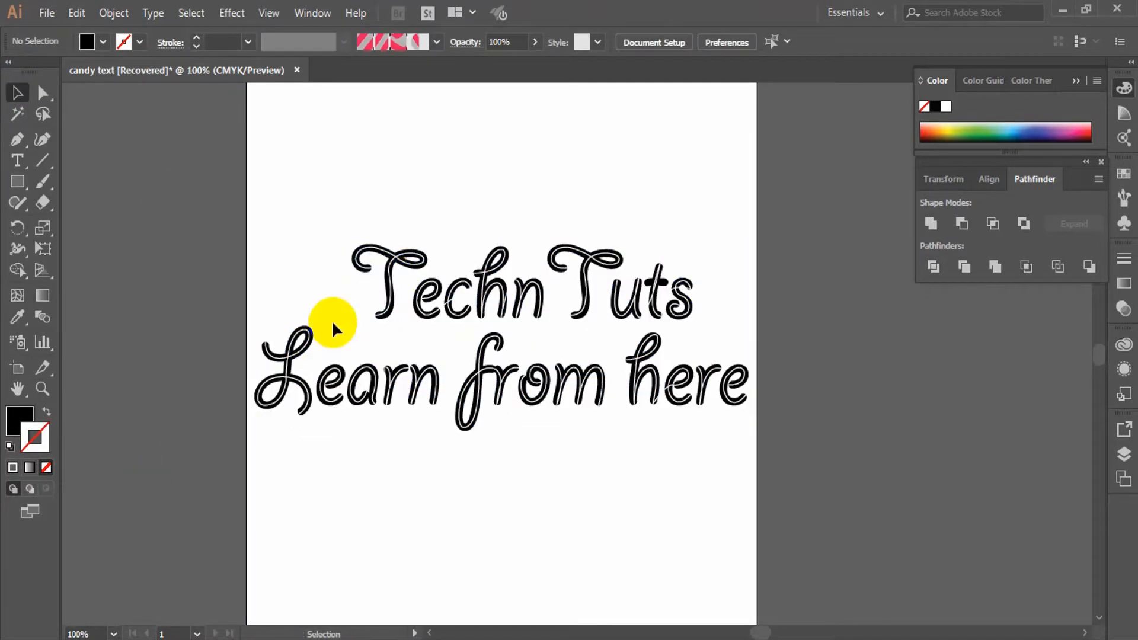
left_click(390, 277)
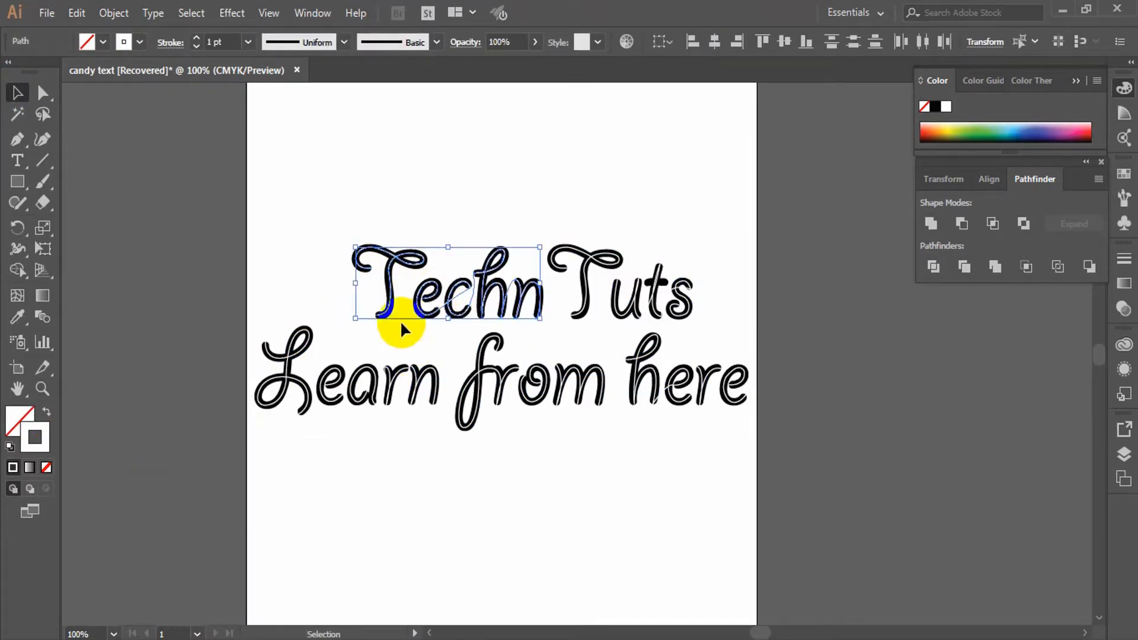
left_click(398, 325)
left_click(392, 309)
left_click(413, 44)
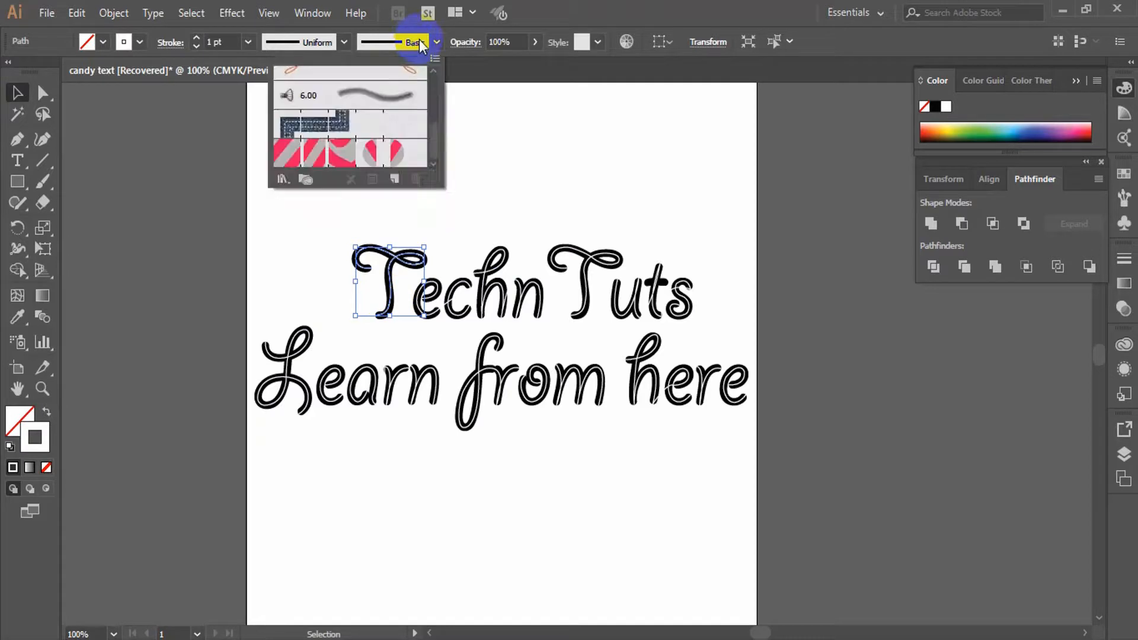
left_click(343, 155)
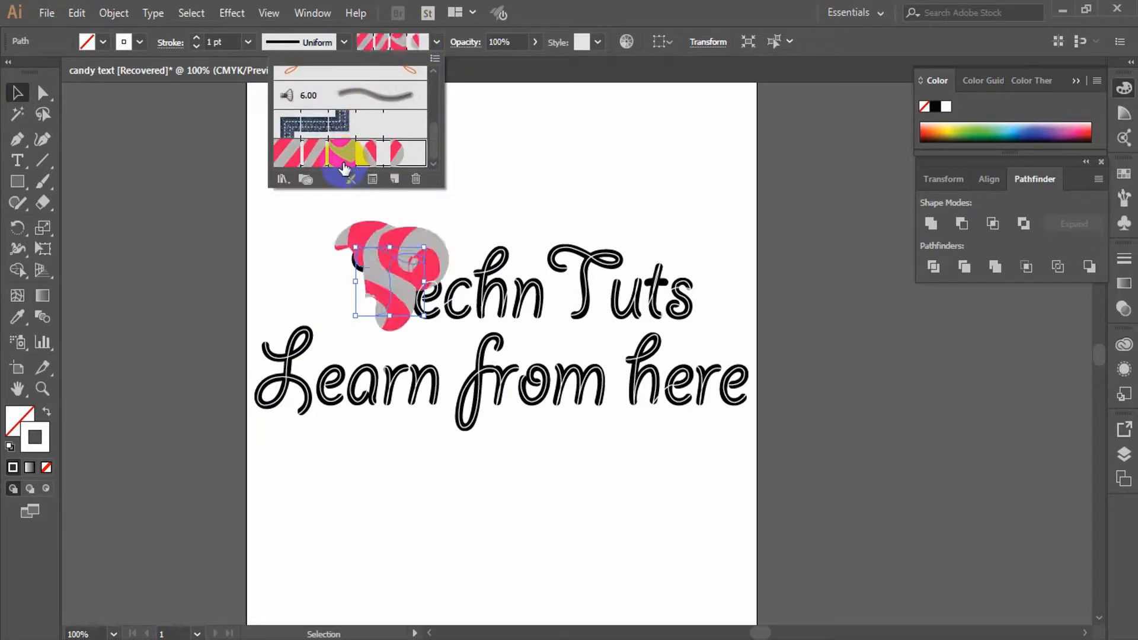
Set the first T path's stroke weight to 0.15 pt and deselect it.
left_click(220, 41)
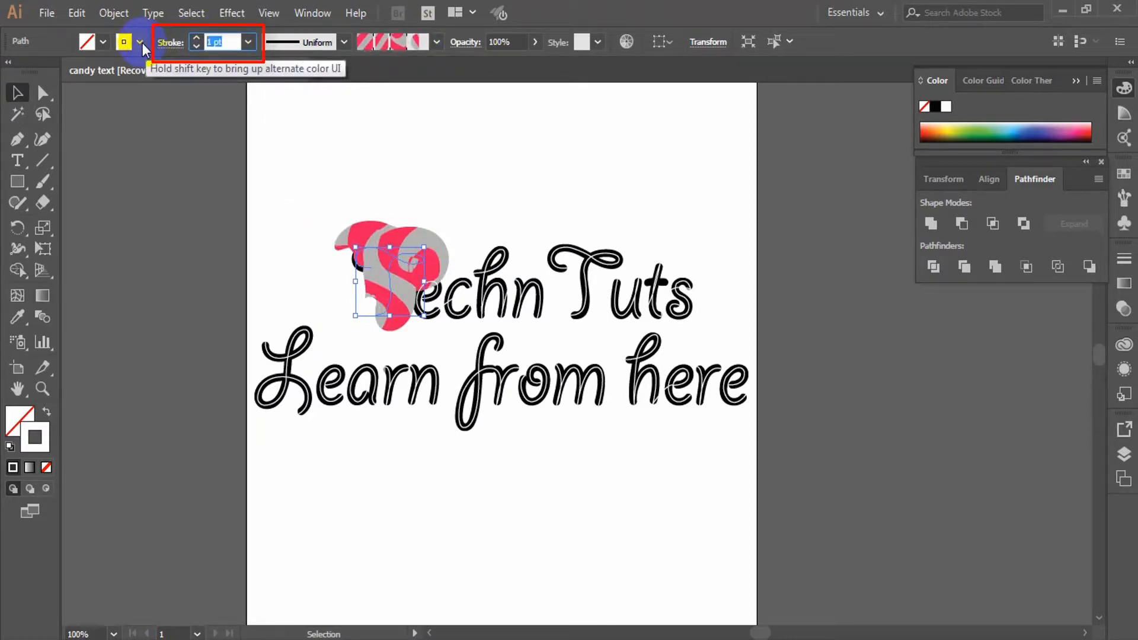
type("0.15")
key("Return")
left_click(407, 167)
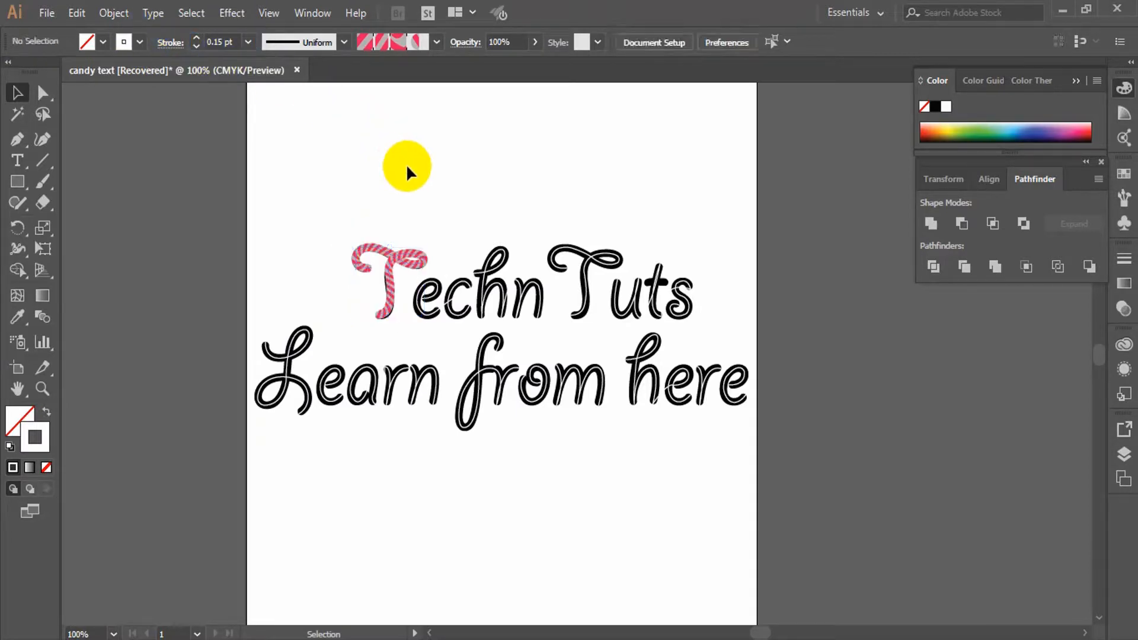
Apply the candy-stripe brush to the "echn" path with a 0.15 pt stroke weight.
left_click(444, 299)
left_click(232, 41)
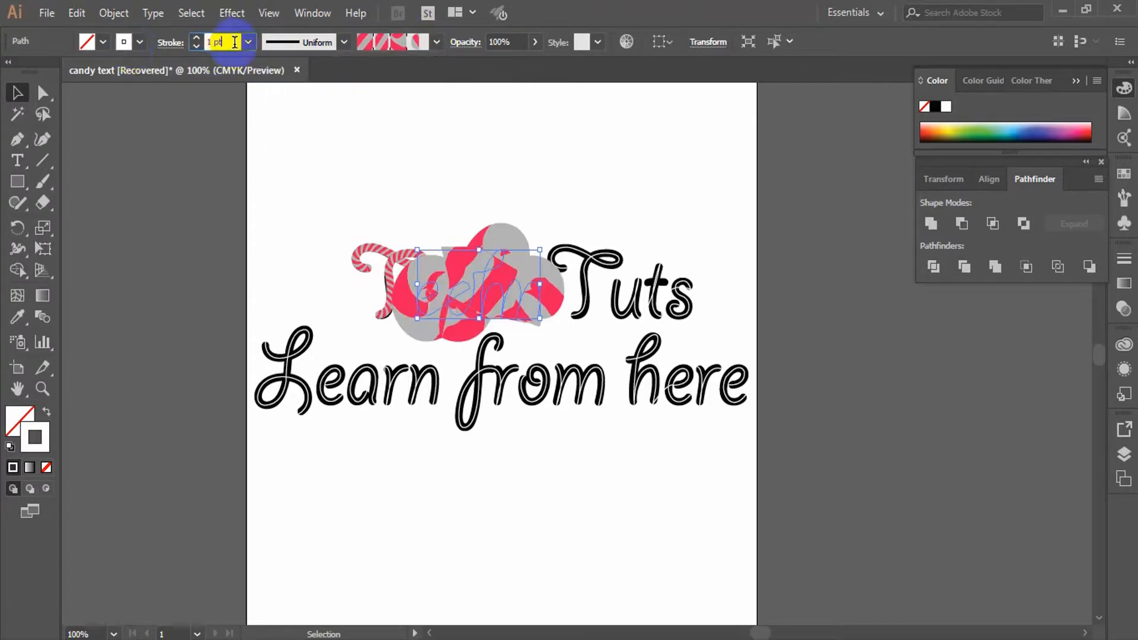
key("Return")
Apply the candy-stripe brush to the second T's centerline and set its stroke weight to 0.15 pt.
left_click(586, 271)
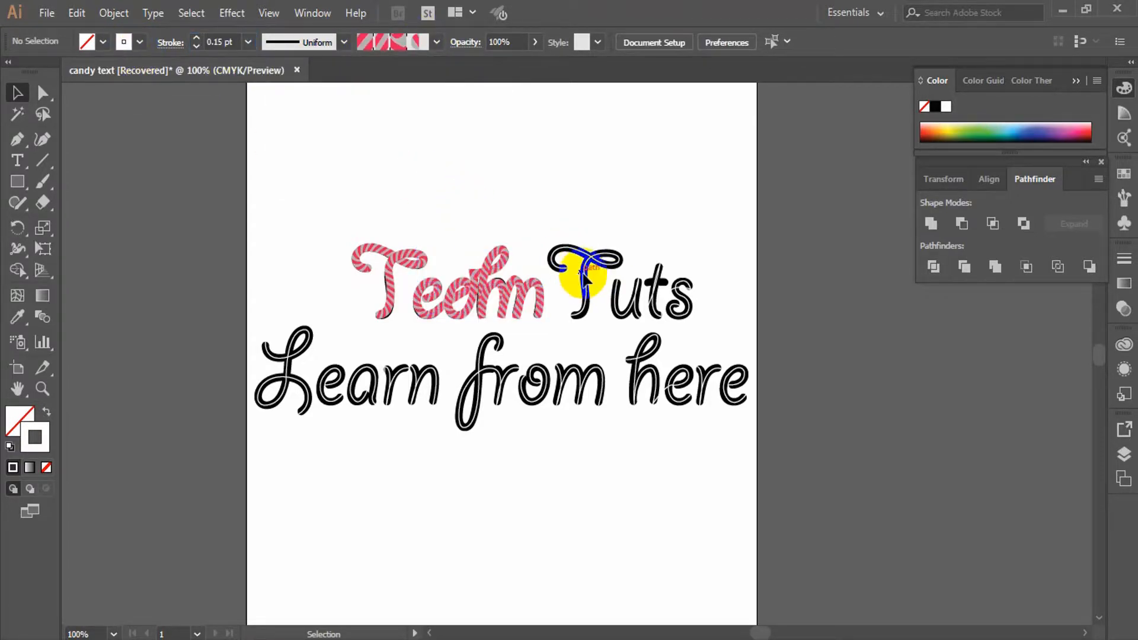
left_click(437, 42)
left_click(356, 152)
left_click(229, 42)
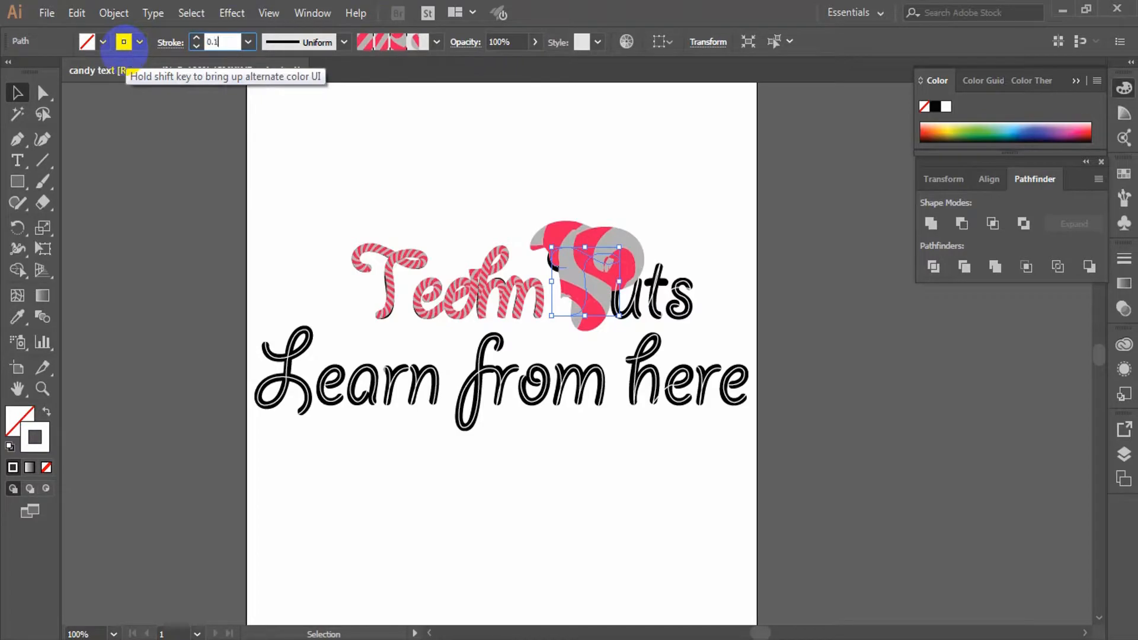
type("0.1")
key("Return")
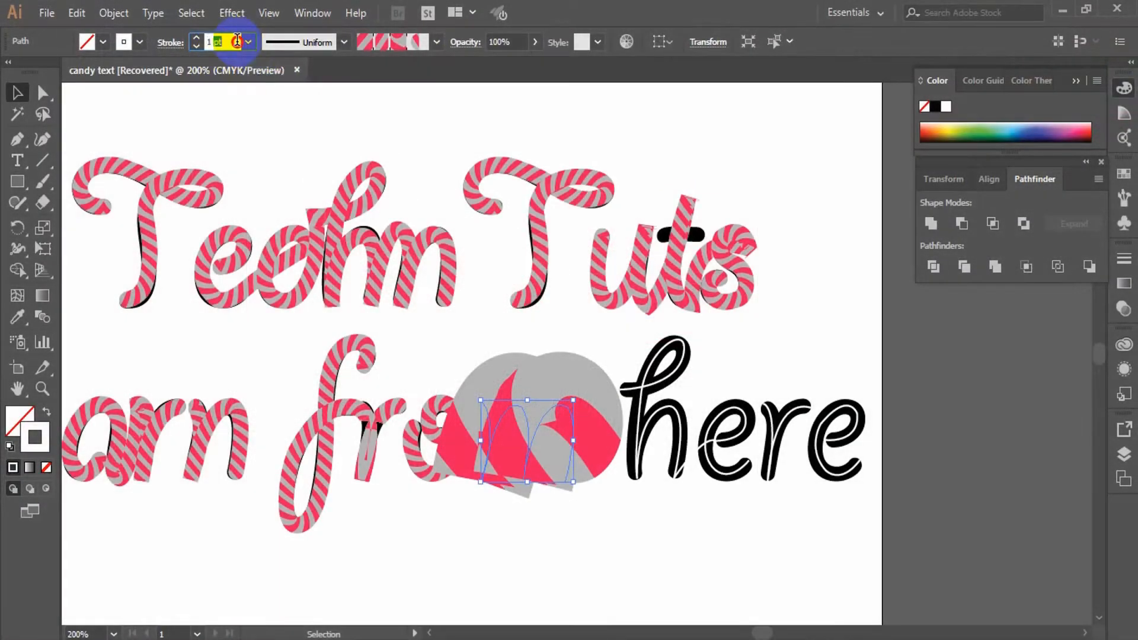
Set the "m" path in "from" to 0.15 pt and give the "he" path in "here" the candy-stripe brush at 0.15 pt.
type("0.15")
key("Return")
left_click(652, 415)
left_click(437, 42)
left_click(355, 153)
left_click(229, 42)
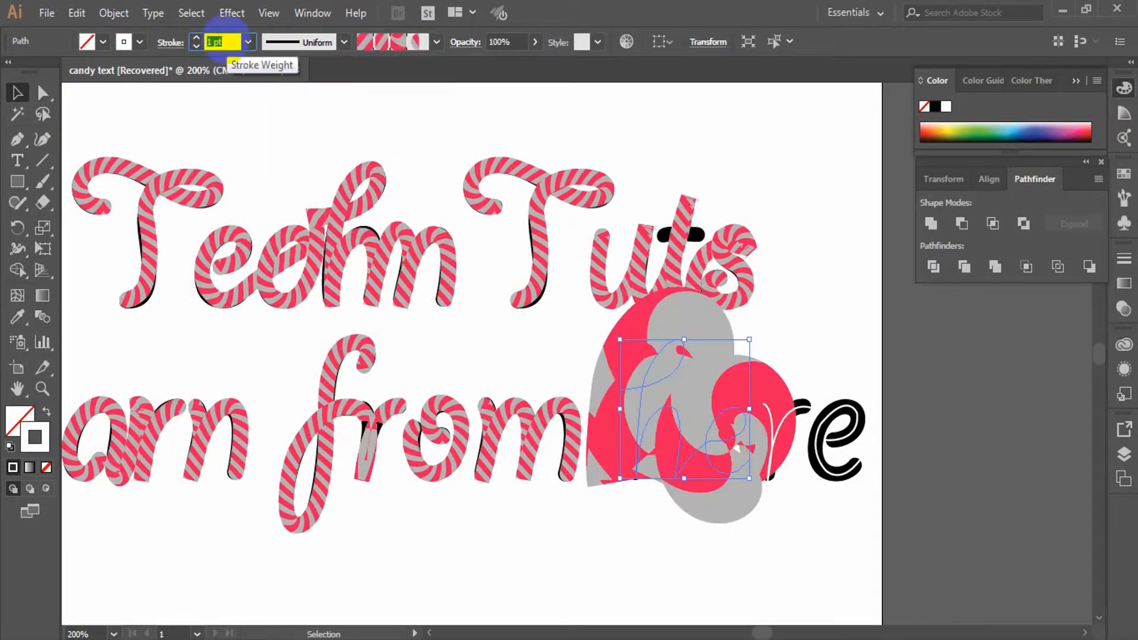
type("0.1")
key("Return")
Apply the candy-stripe brush to the remaining "re" paths in "here" and set their stroke weight to 0.15 pt.
left_click(855, 431)
left_click(437, 43)
left_click(356, 153)
left_click(222, 39)
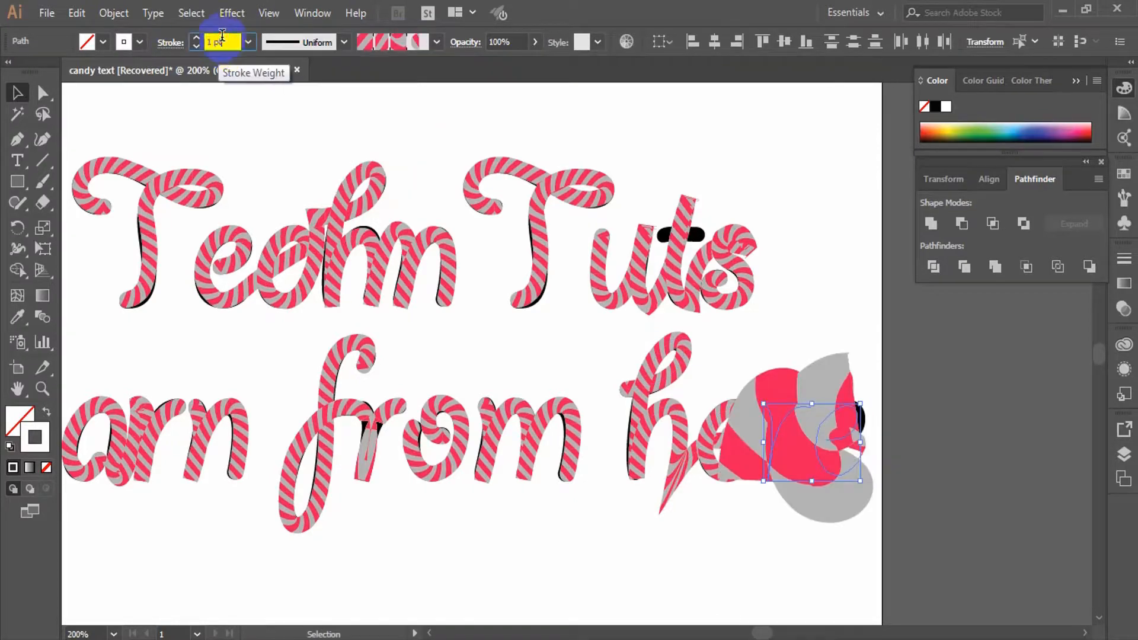
left_click_drag(222, 39, 149, 41)
type("0.15")
key("Return")
left_click(581, 544)
Group the candy-striped lettering and enlarge the group beyond the artboard's width.
scroll(619, 332, "down", 3)
key("ctrl+g")
left_click_drag(723, 237, 305, 415)
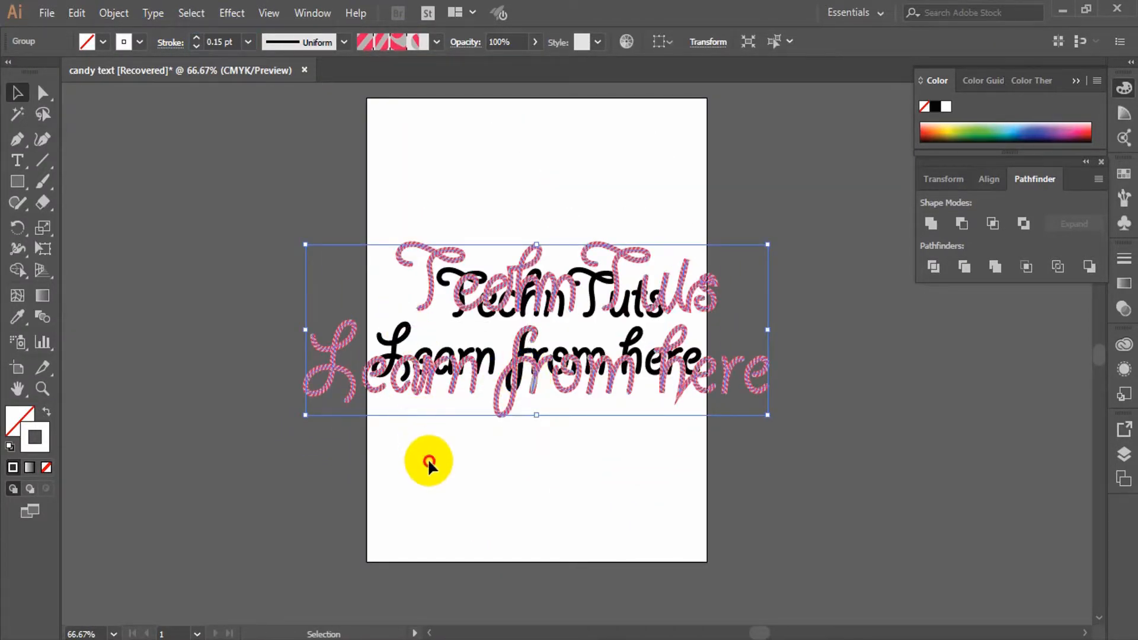
Move the candy lettering aside, up and to the left, and delete the locked black text beneath it.
left_click_drag(425, 382, 245, 315)
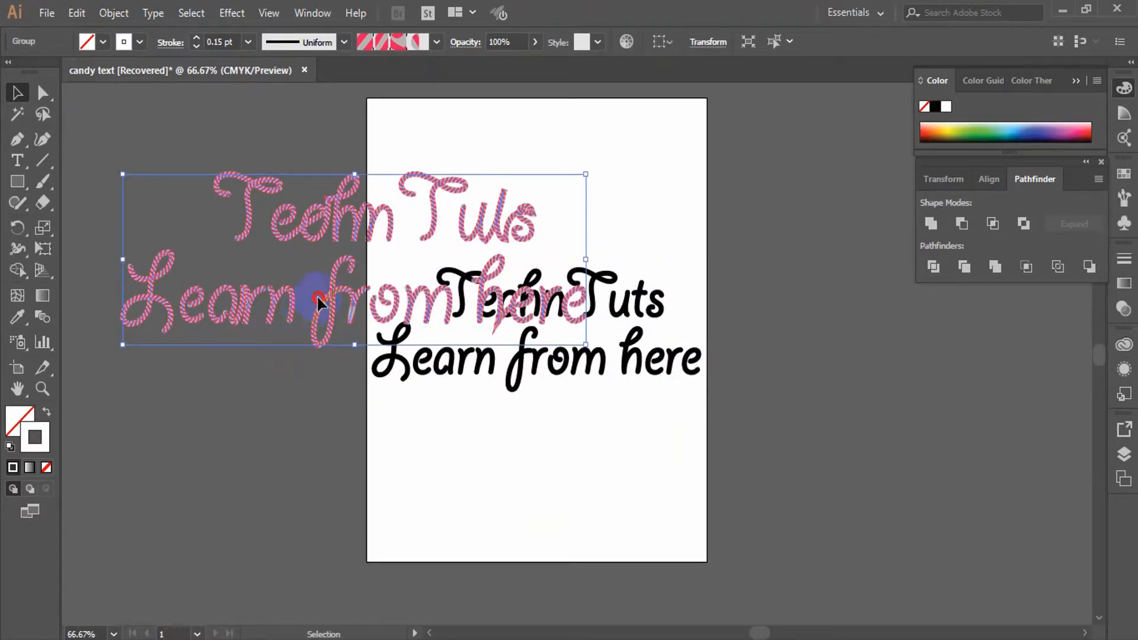
left_click(526, 378)
key("ctrl+alt+2")
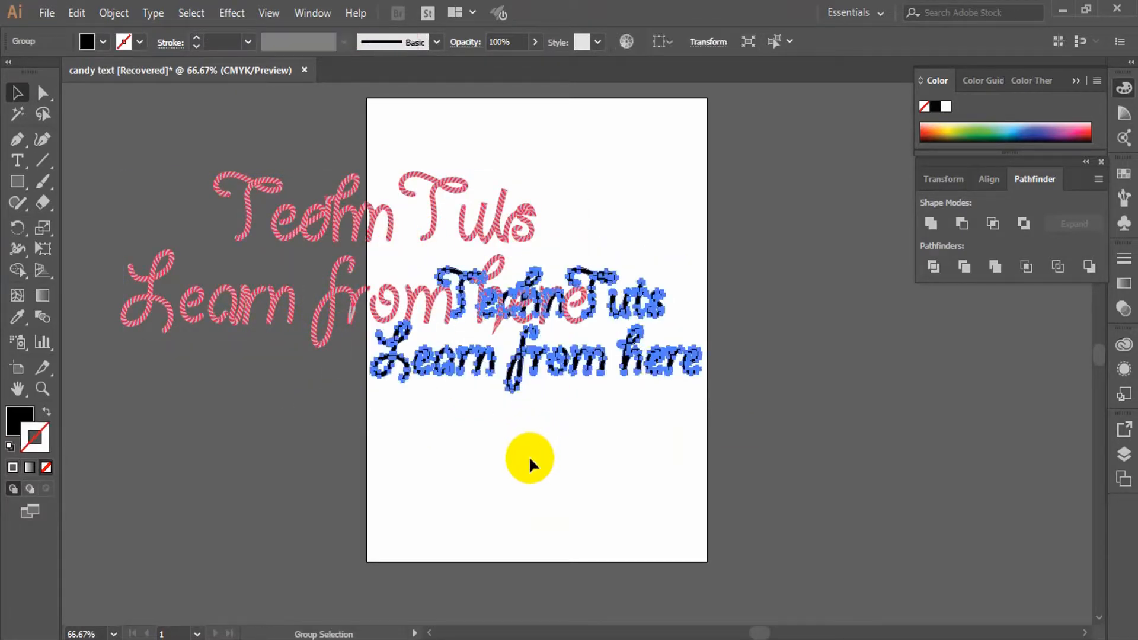
left_click(529, 458)
left_click(547, 379)
key("Delete")
Move the candy lettering group back to the middle of the artboard and deselect it.
left_click(300, 204)
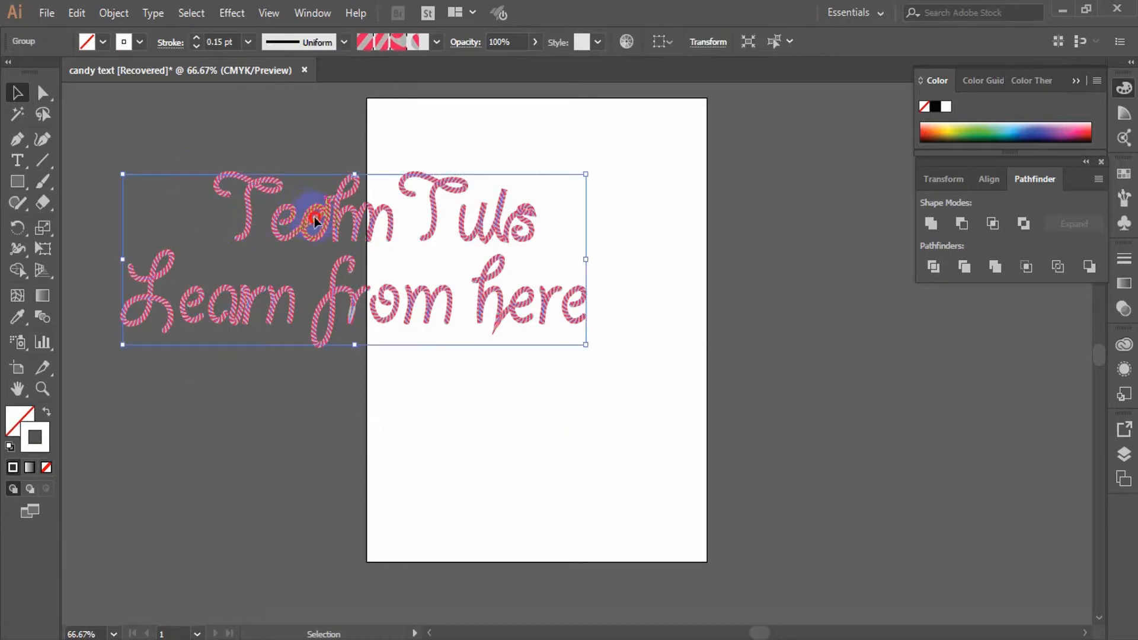
left_click_drag(311, 217, 522, 272)
left_click(557, 497)
scroll(600, 399, "up", 2)
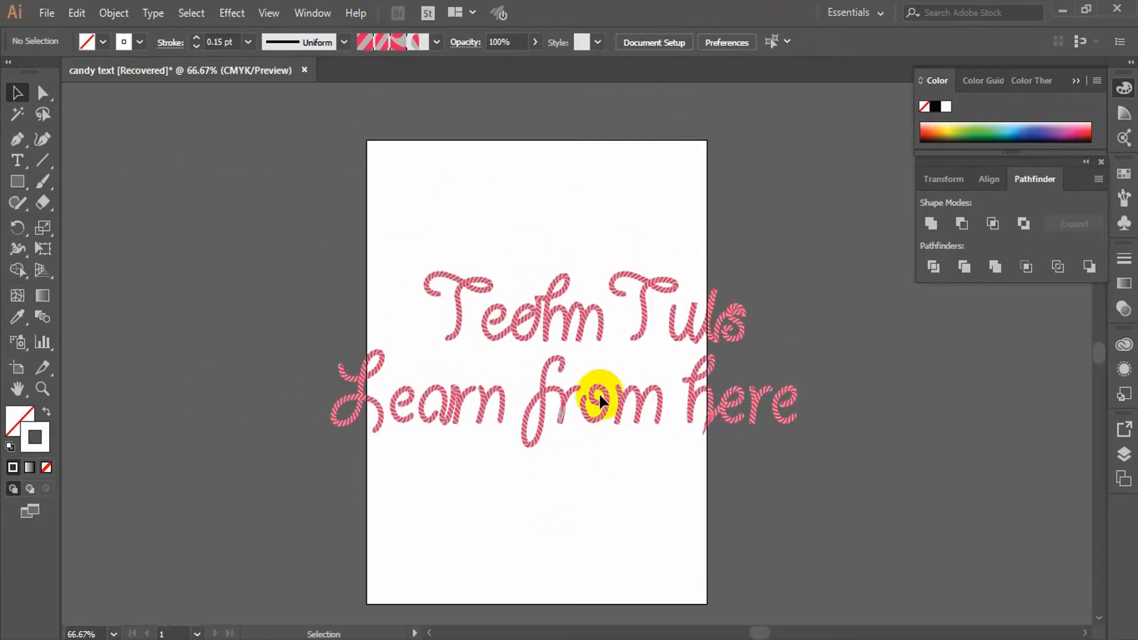
scroll(602, 400, "up", 1)
scroll(622, 409, "down", 1)
Group all the candy lettering and expand its appearance into editable shapes.
key("ctrl+a")
key("ctrl+g")
left_click(114, 13)
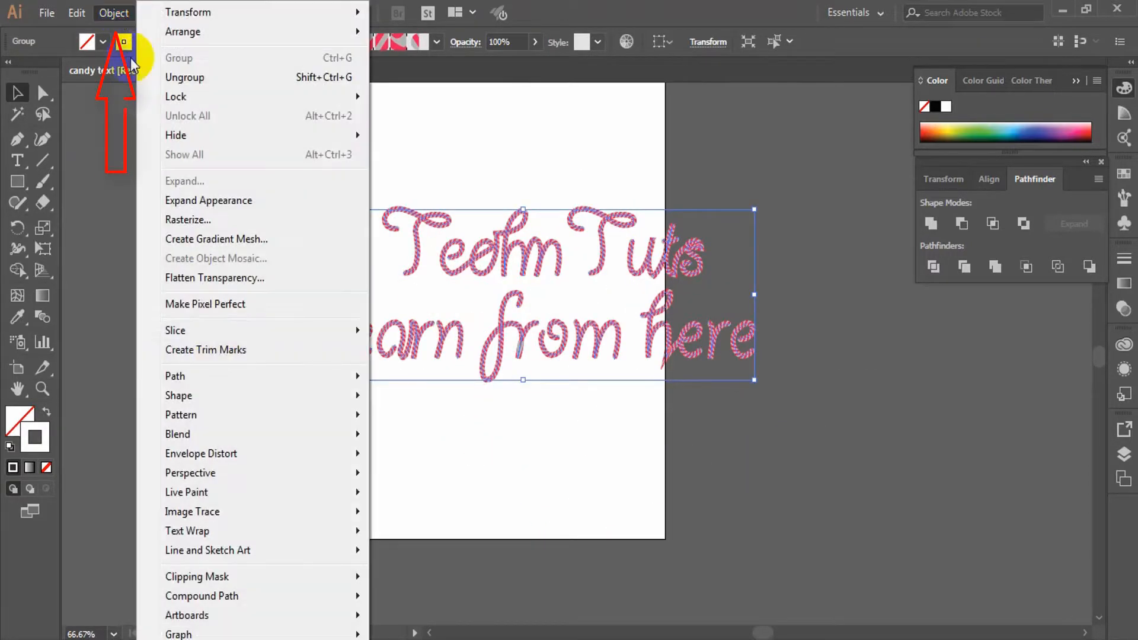
left_click(200, 200)
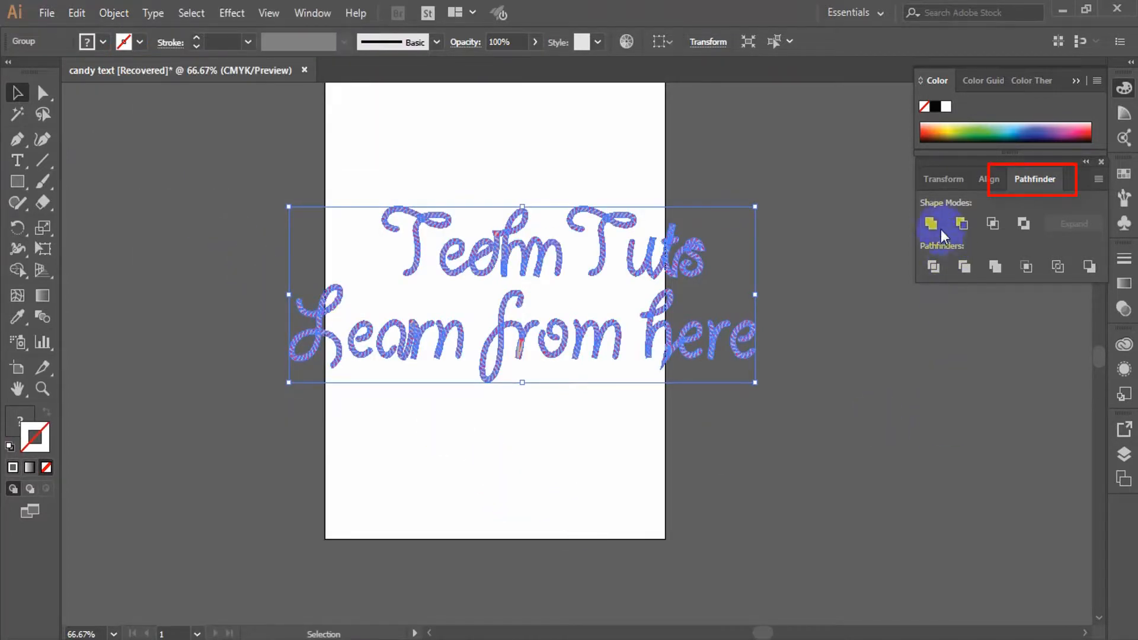
Apply the Pathfinder Merge operation to the expanded candy lettering and clean up stray points and unpainted objects.
left_click(995, 269)
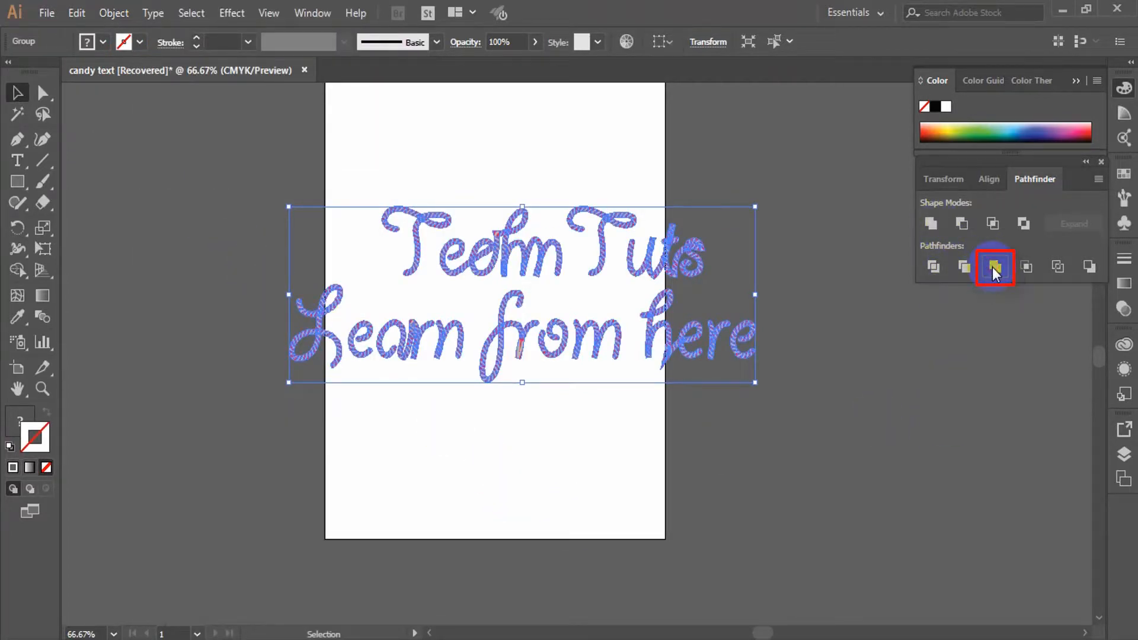
left_click(113, 18)
mouse_move(190, 376)
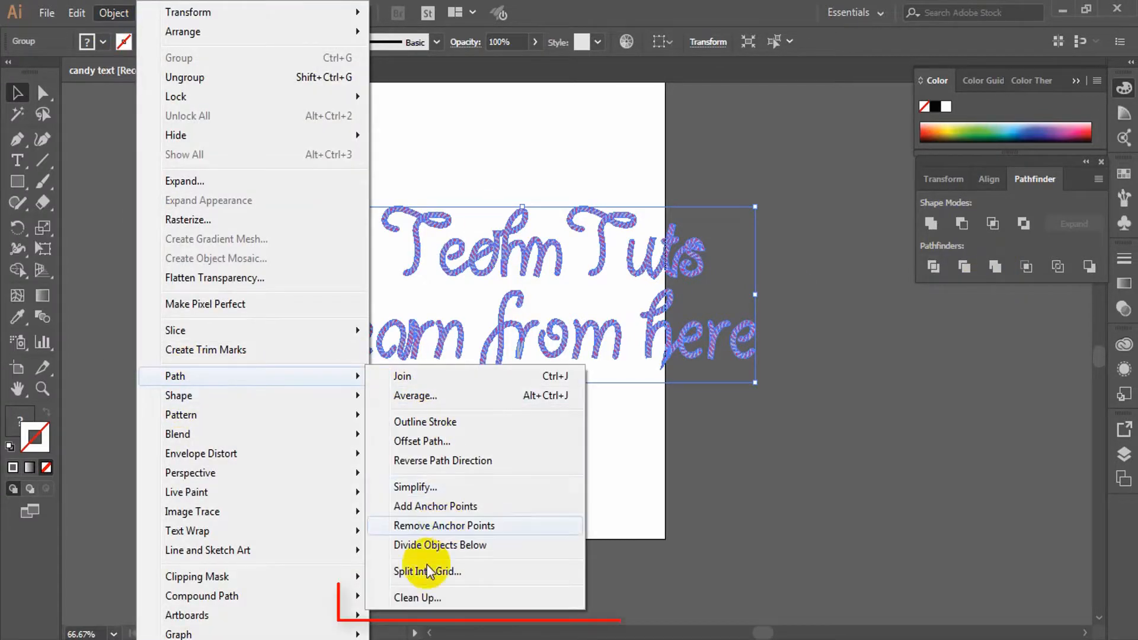
left_click(415, 597)
left_click(529, 382)
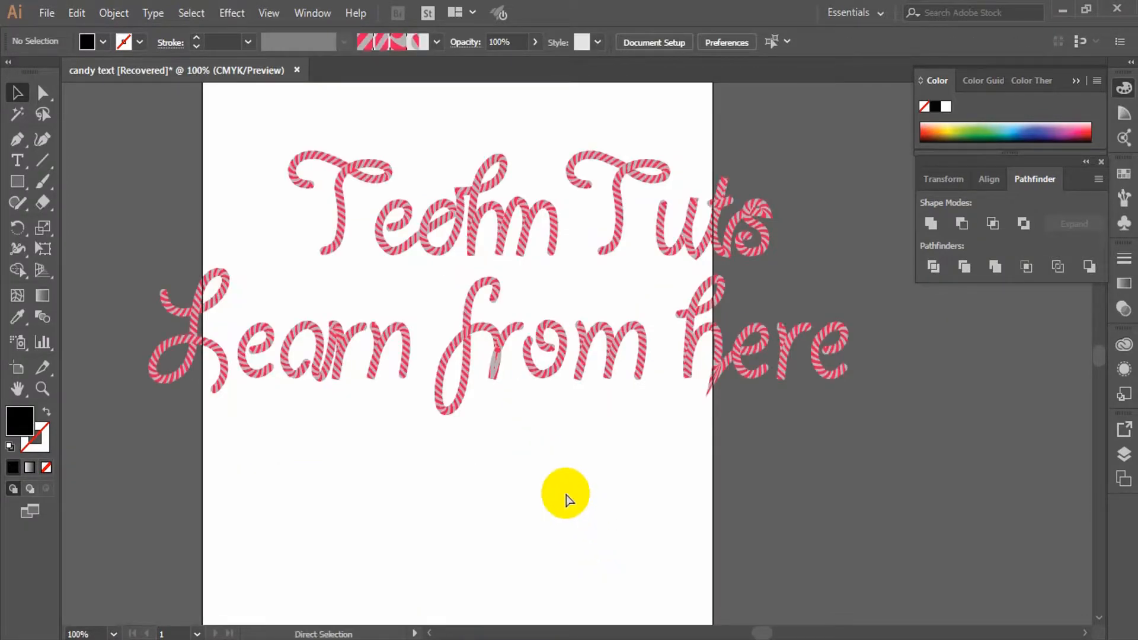
Save the artwork to the Desktop as an Adobe Illustrator file named candy text.
key("ctrl+shift+s")
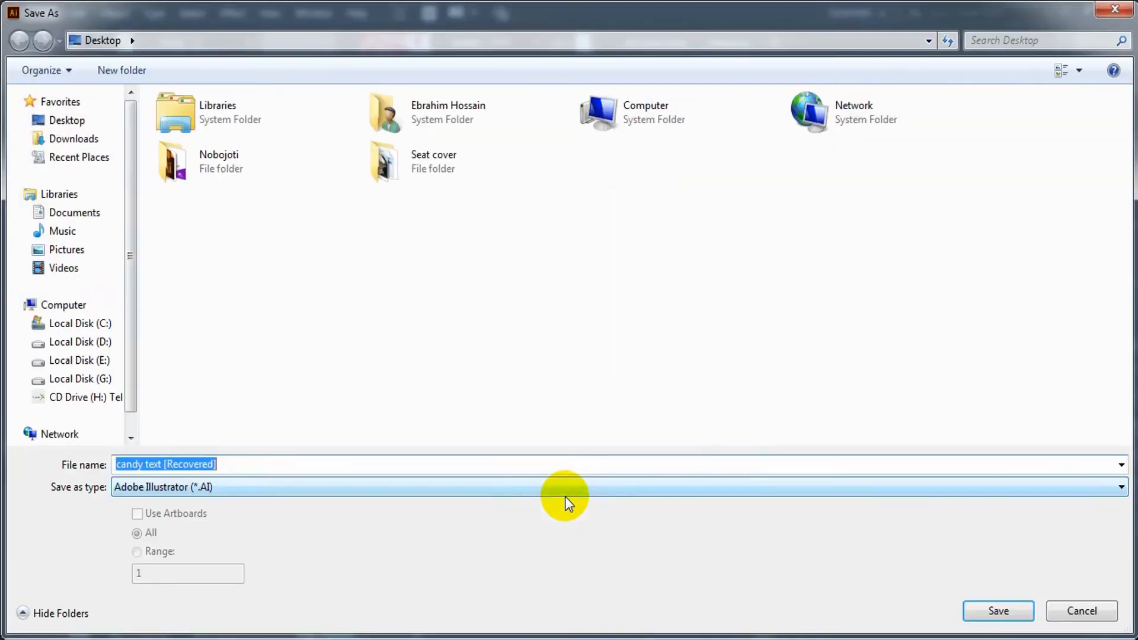
left_click(77, 119)
left_click(258, 467)
type("candy text")
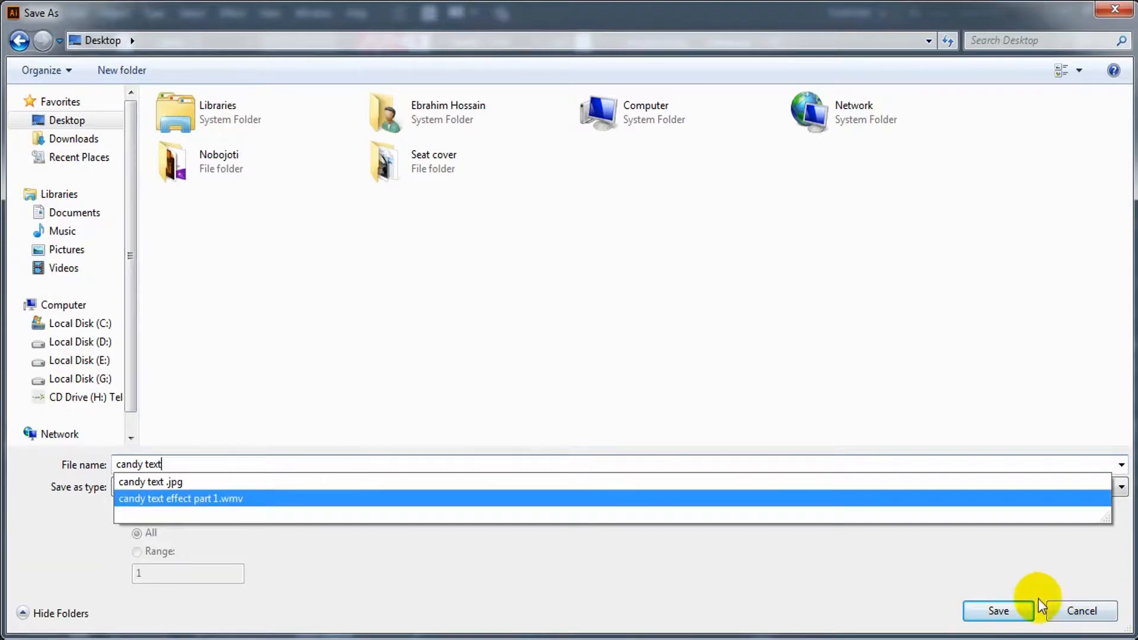
left_click(998, 611)
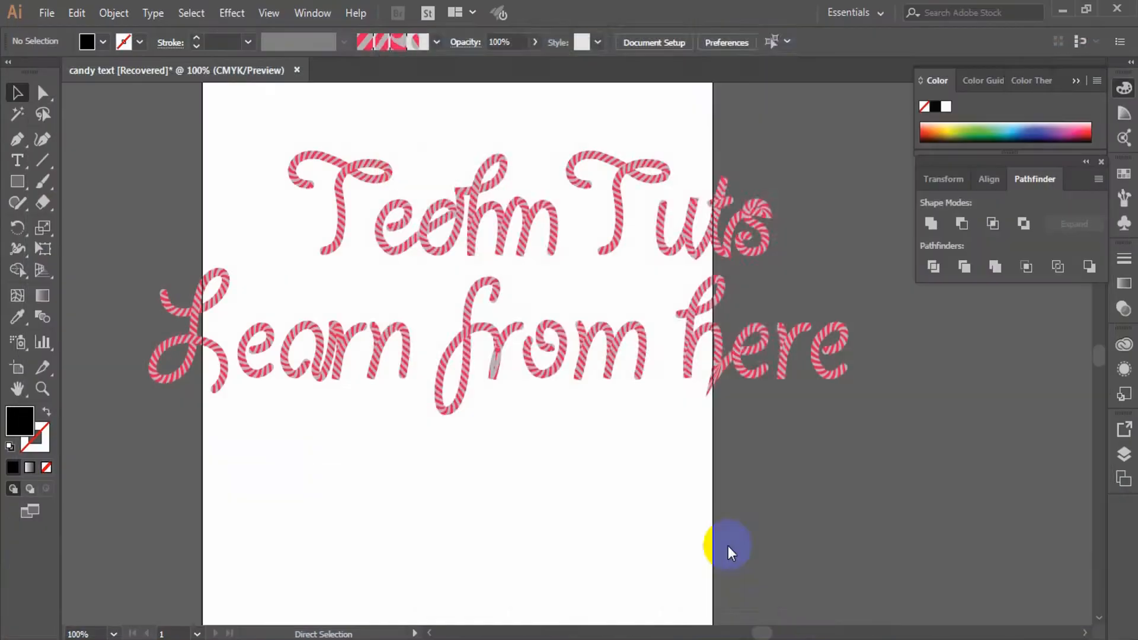
left_click(642, 563)
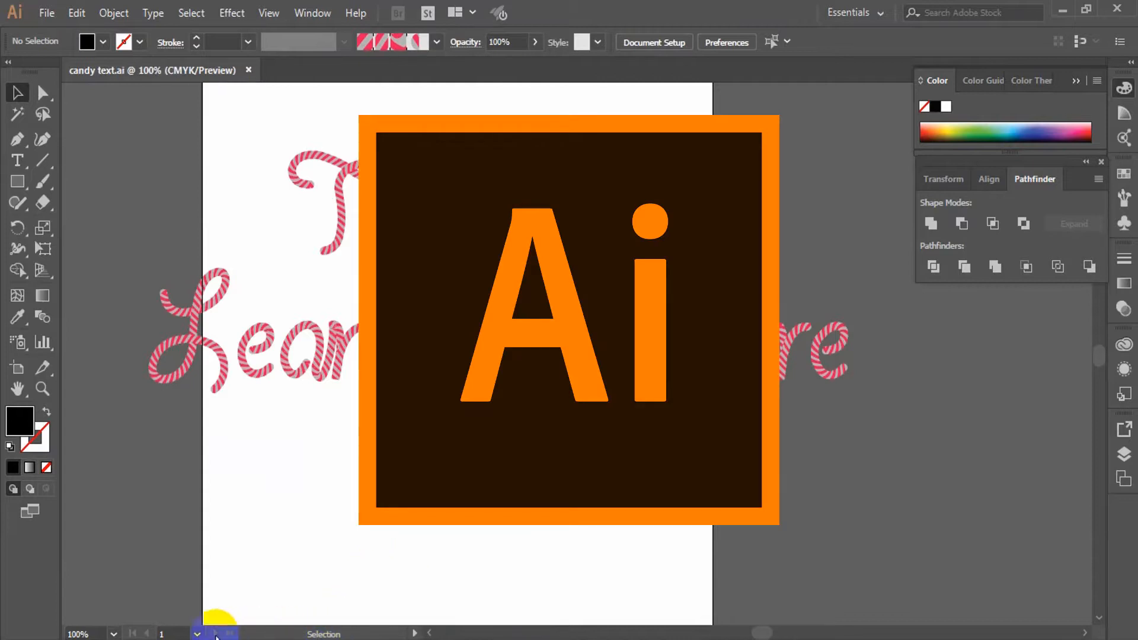
Switch to Photoshop and set up a new document 1600 pixels wide and 2300 pixels high at 72 pixels per inch.
left_click(181, 639)
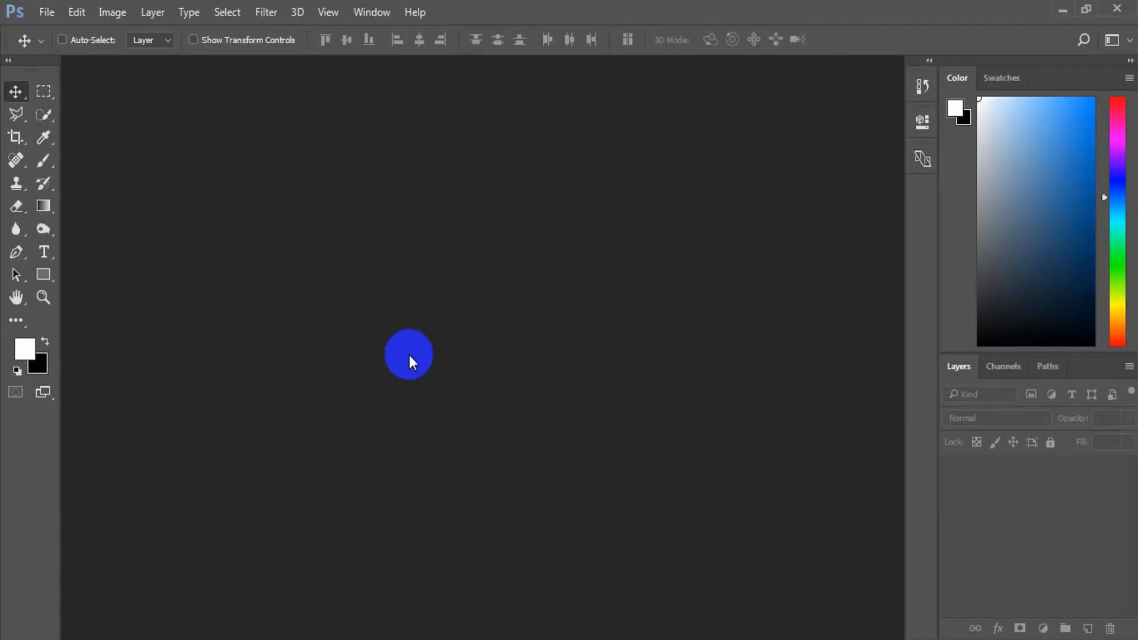
left_click(46, 12)
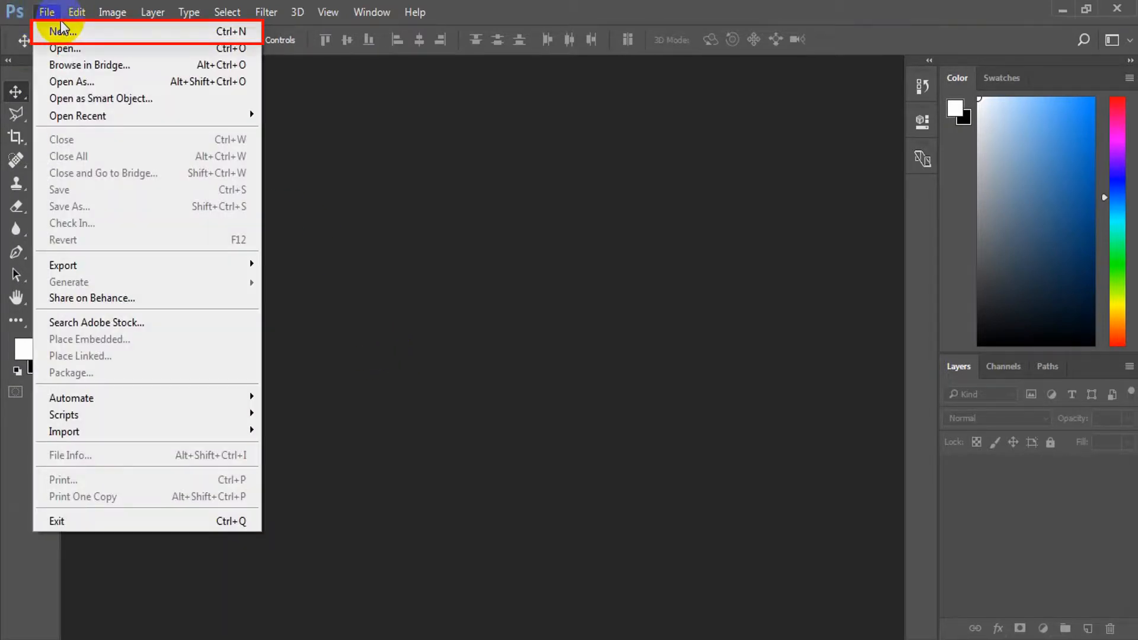
left_click(61, 29)
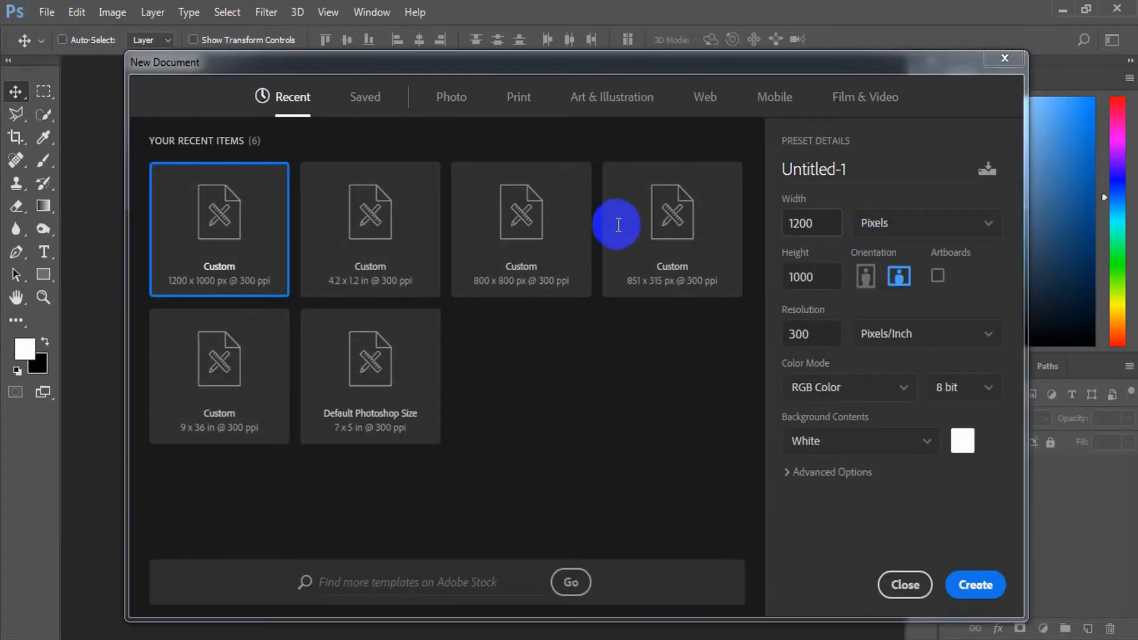
double_click(803, 223)
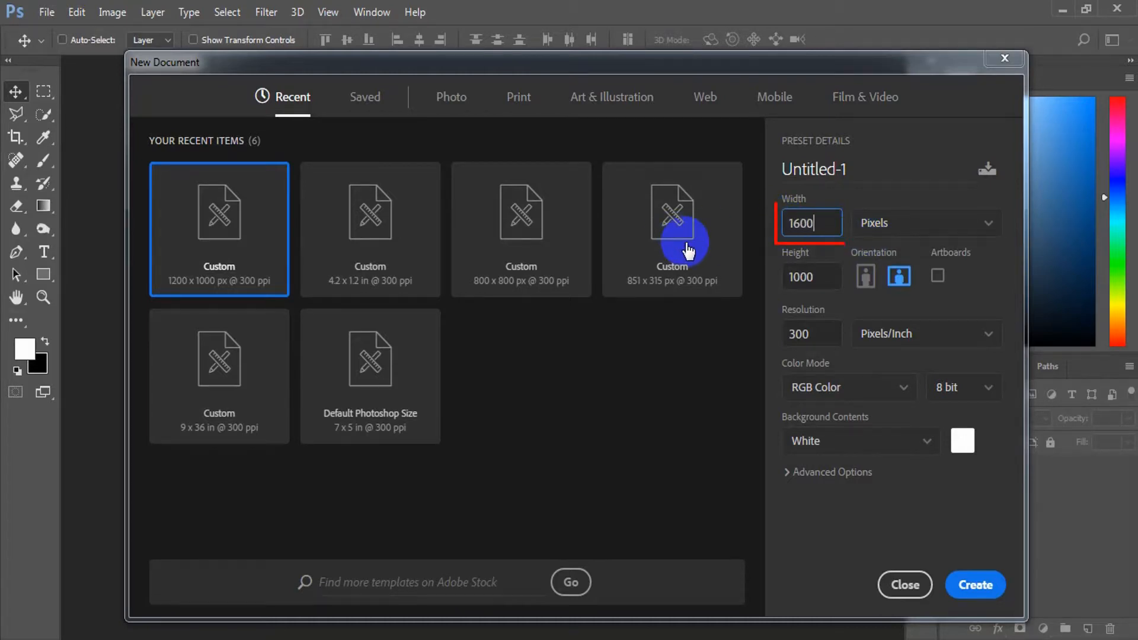
double_click(803, 277)
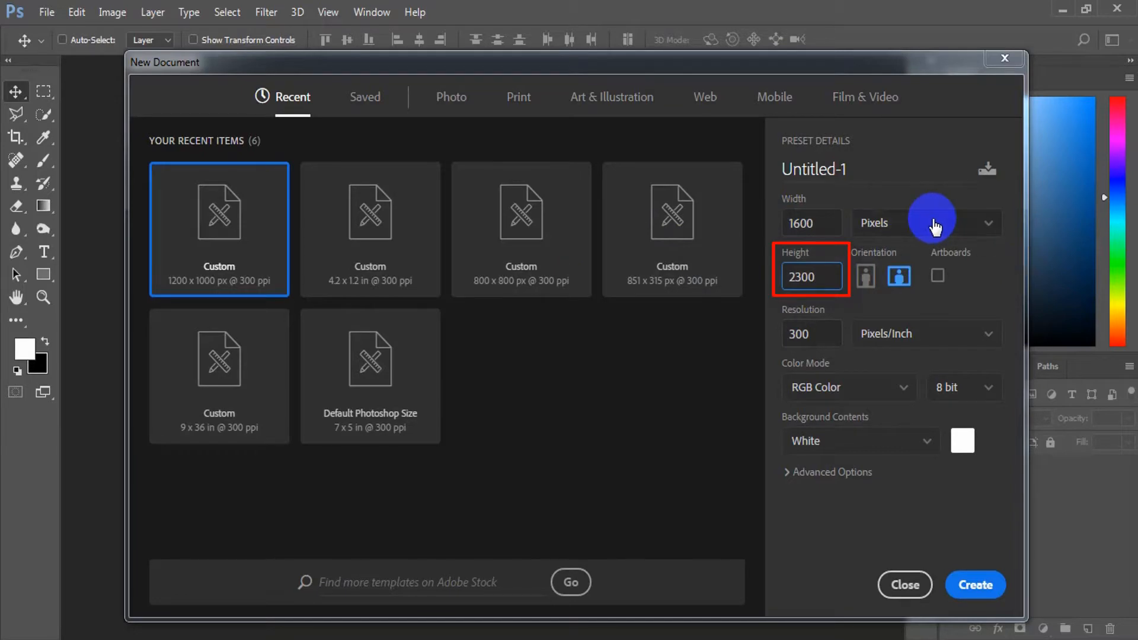
key("Tab")
type("7")
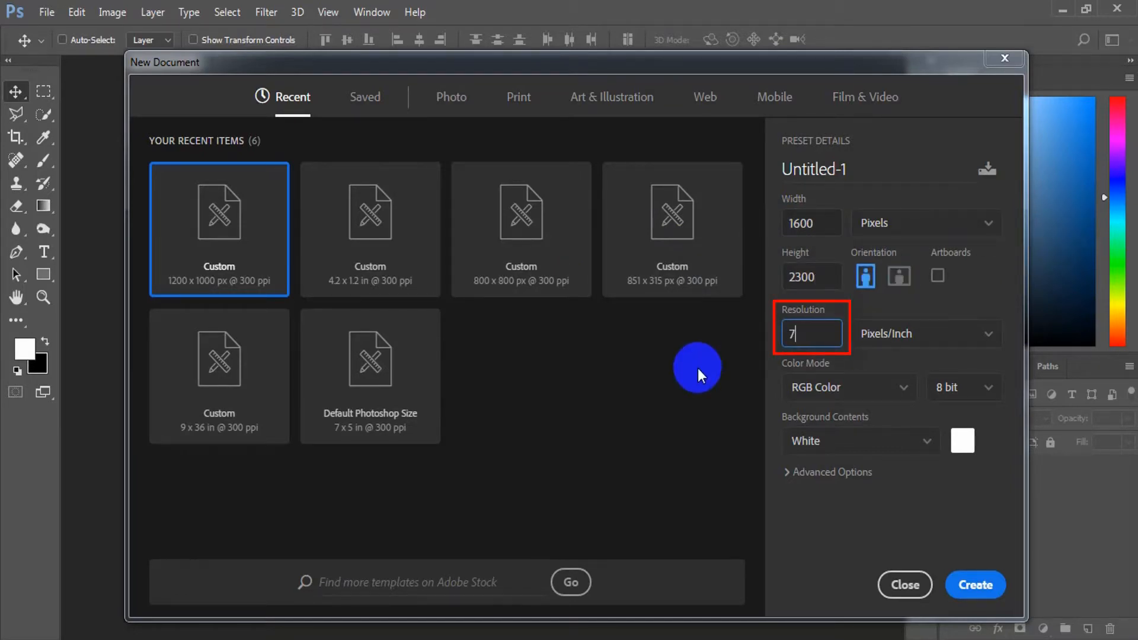
type("2")
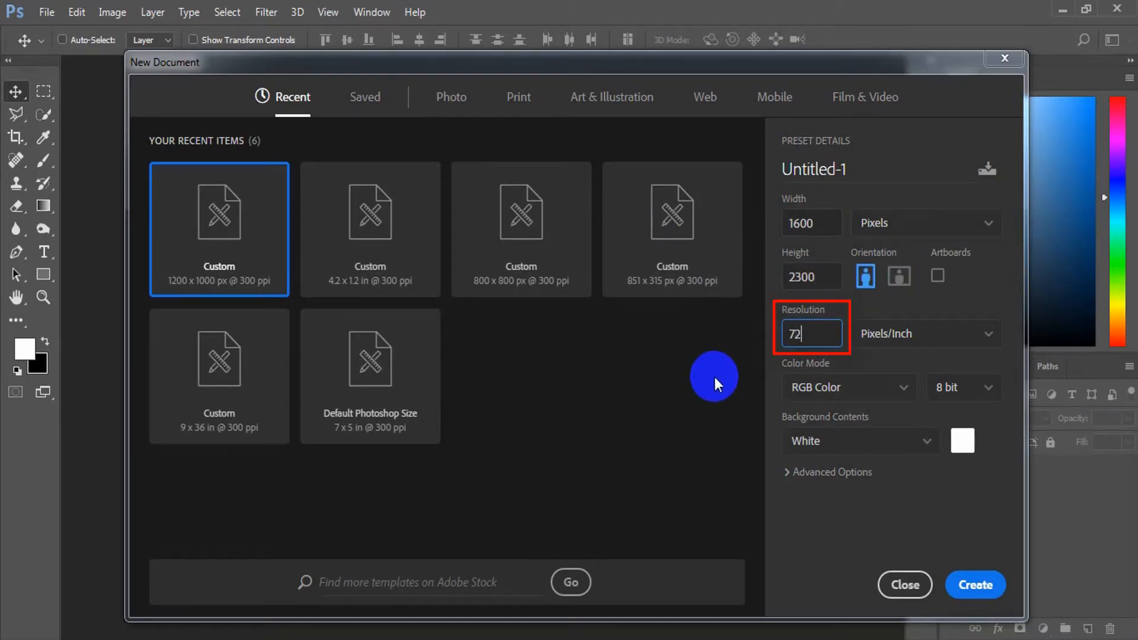
Name the new document candy text and create it.
left_click(866, 167)
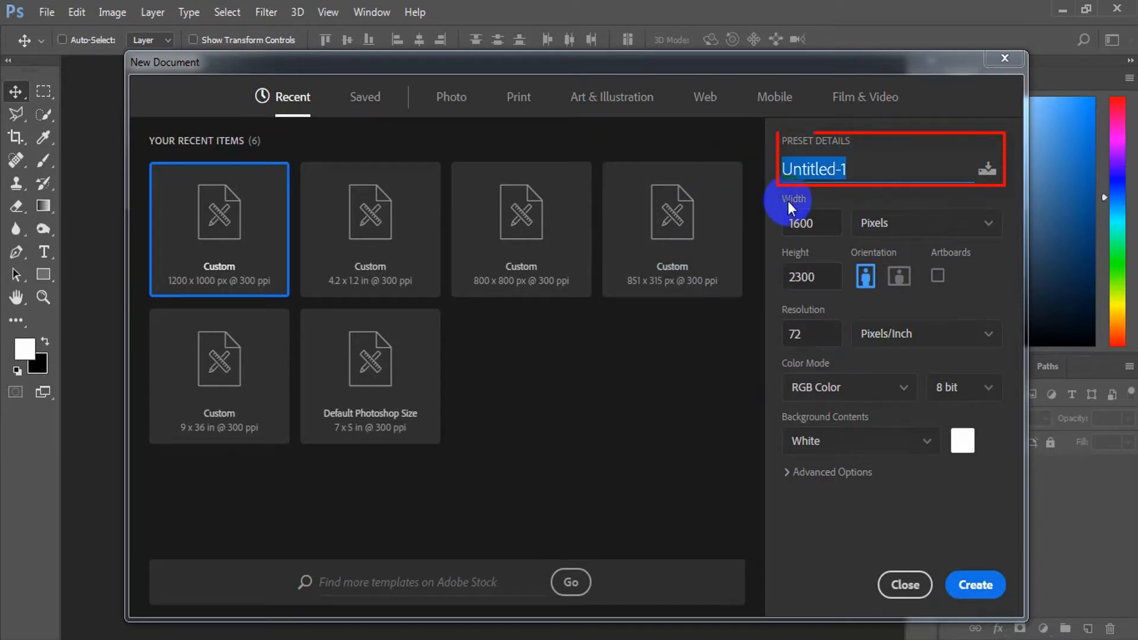
type("candy text")
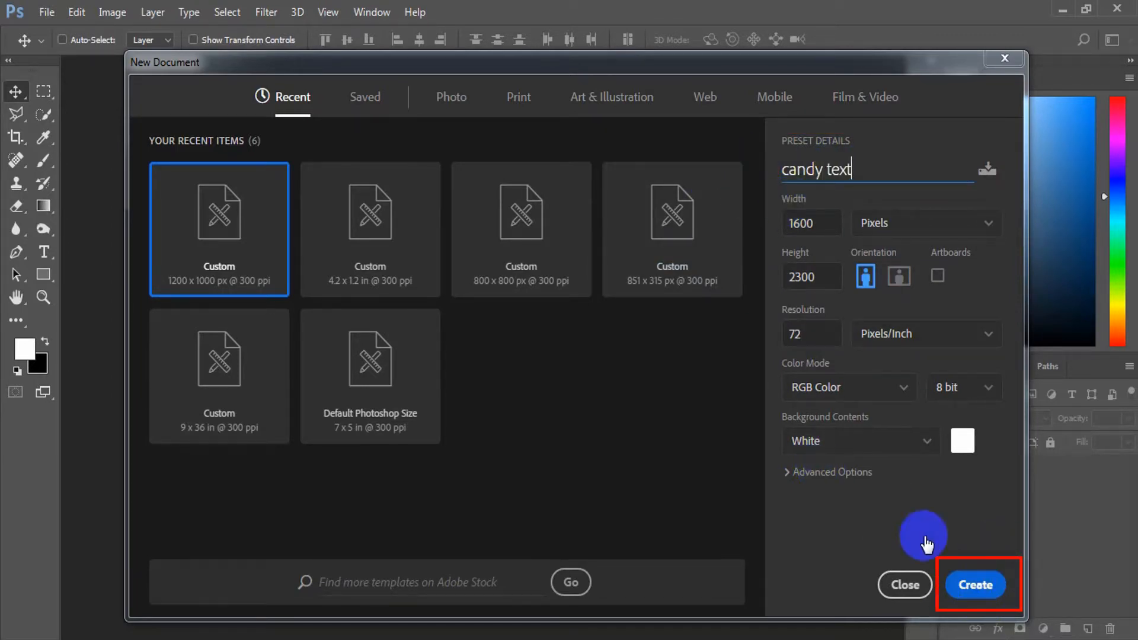
left_click(975, 584)
Choose the Gradient tool, open the Foreground to Background gradient for editing and enter Candy as its name.
left_click(48, 203)
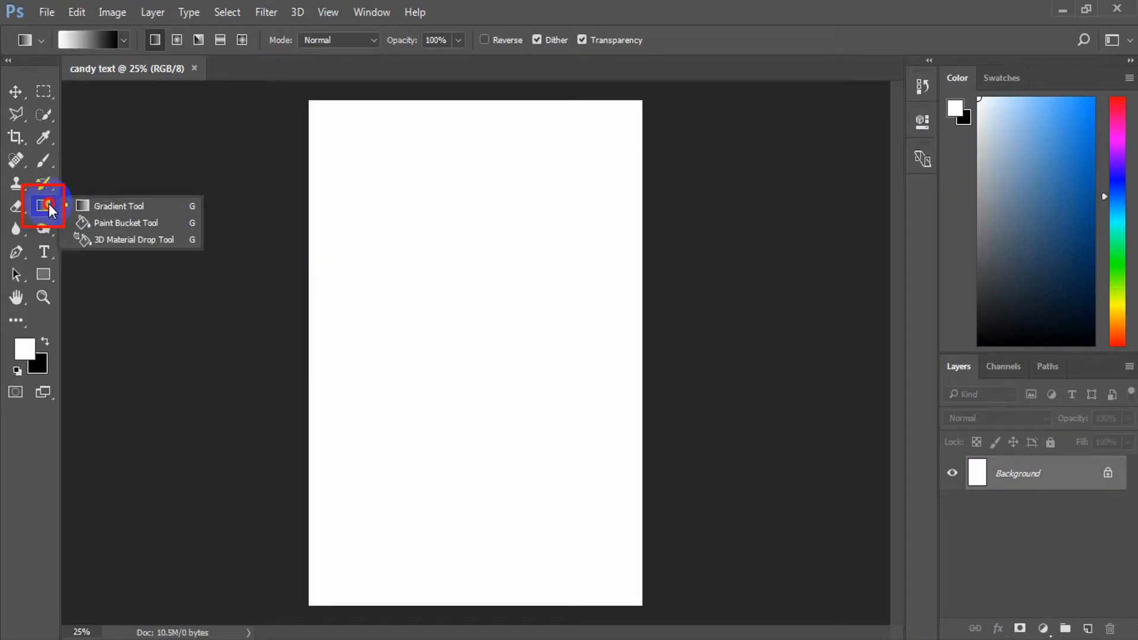
left_click(119, 206)
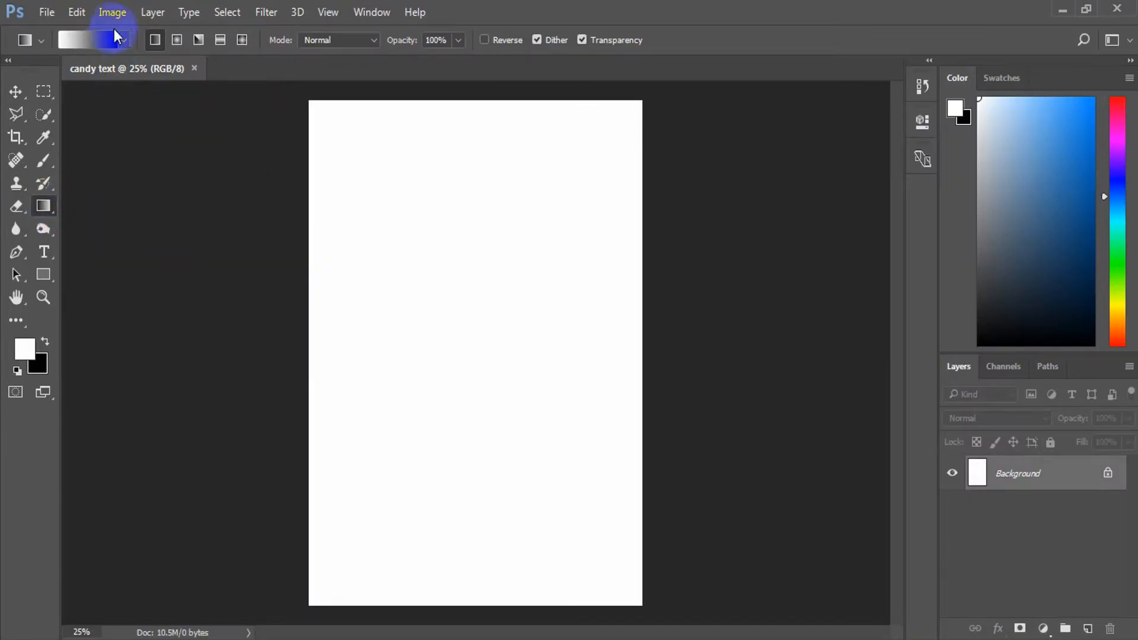
left_click(125, 44)
left_click(95, 41)
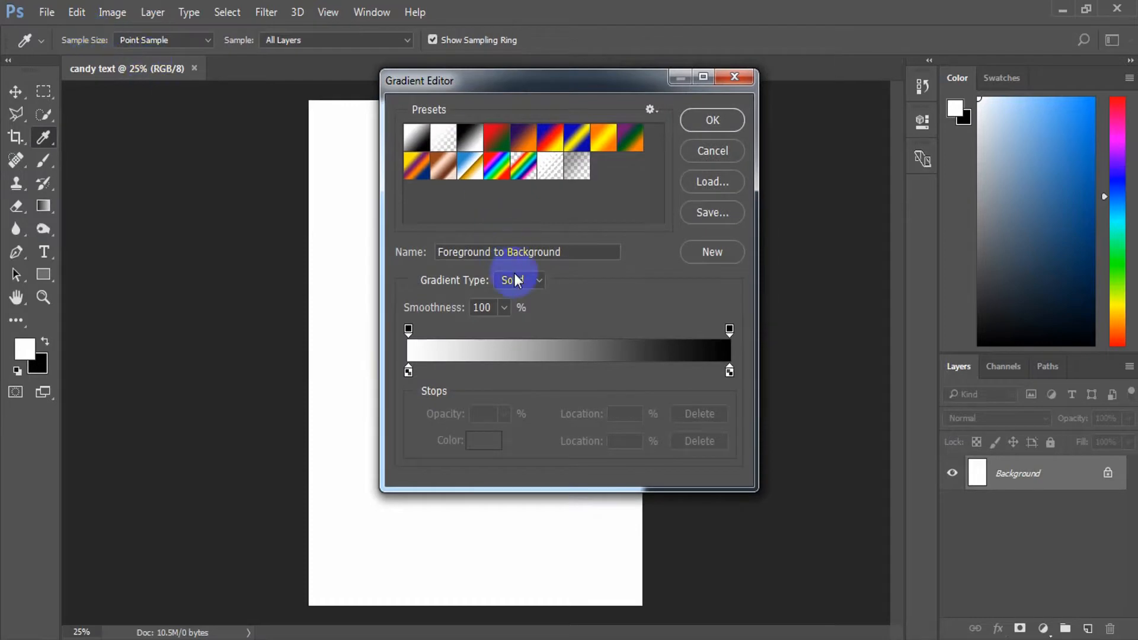
left_click(547, 350)
left_click(572, 253)
left_click_drag(572, 253, 399, 253)
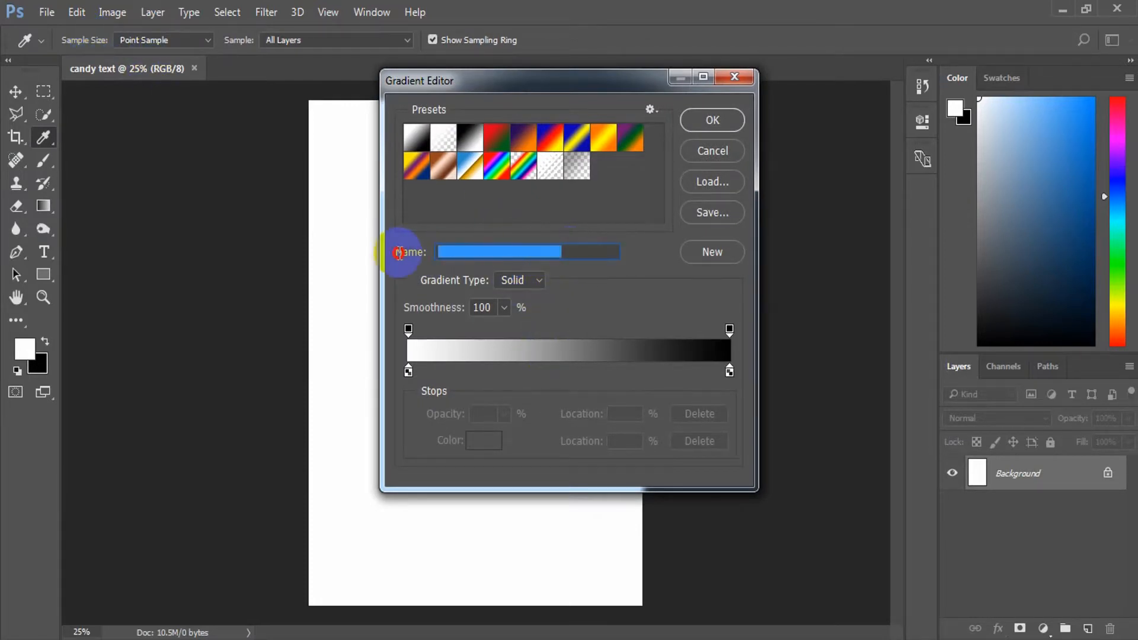
type("Candy")
Set the gradient's starting color stop to a medium-dark purple, keep the black end stop and accept the gradient.
double_click(408, 371)
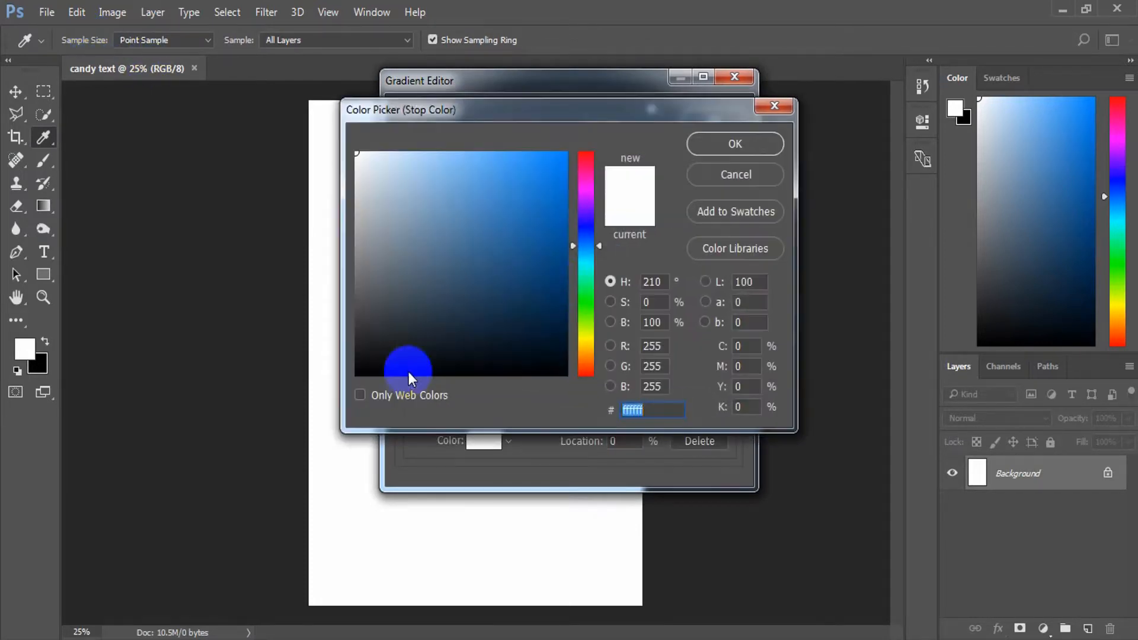
left_click_drag(588, 181, 588, 191)
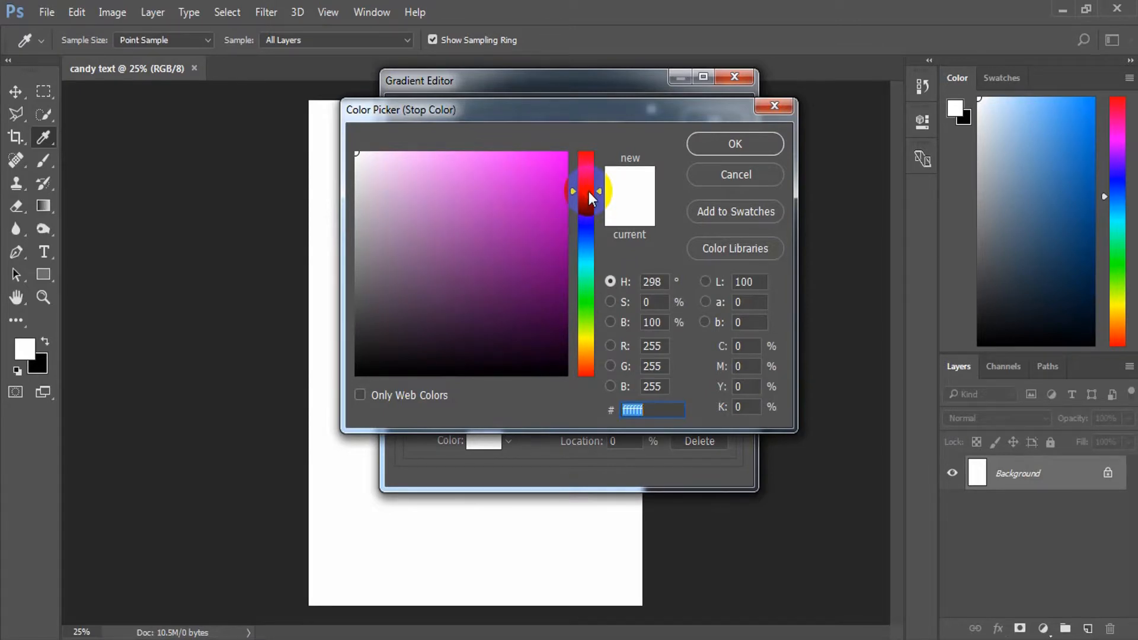
left_click(564, 293)
left_click(559, 251)
left_click(708, 142)
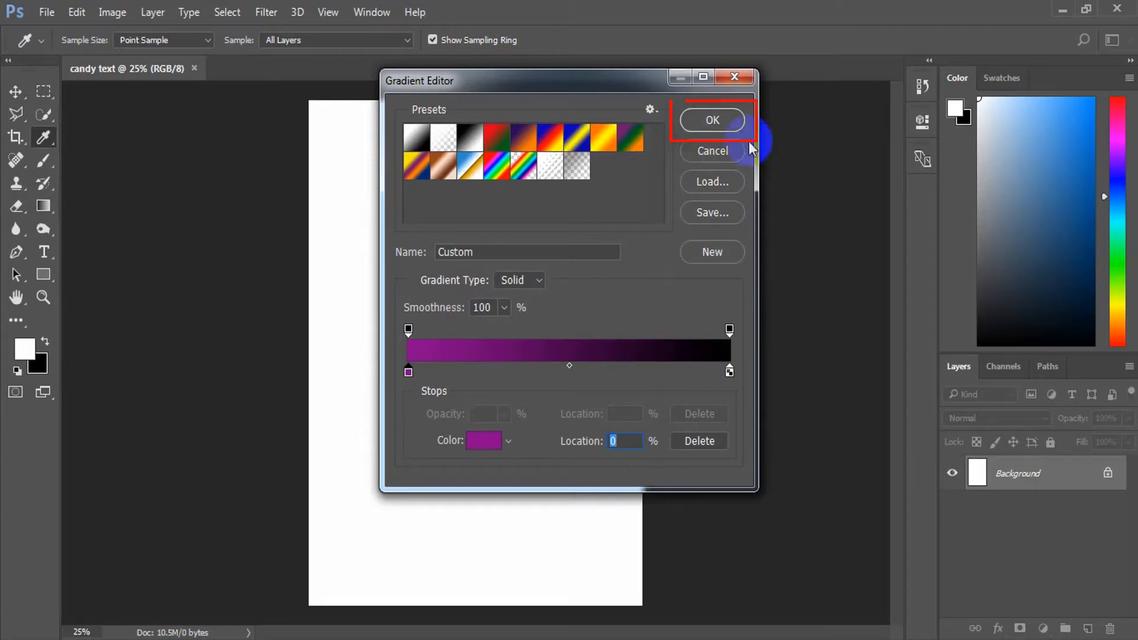
left_click(712, 120)
Fill the background with a large radial purple-to-black gradient, starting left of the canvas center and ending beyond its right edge.
left_click_drag(346, 343, 688, 326)
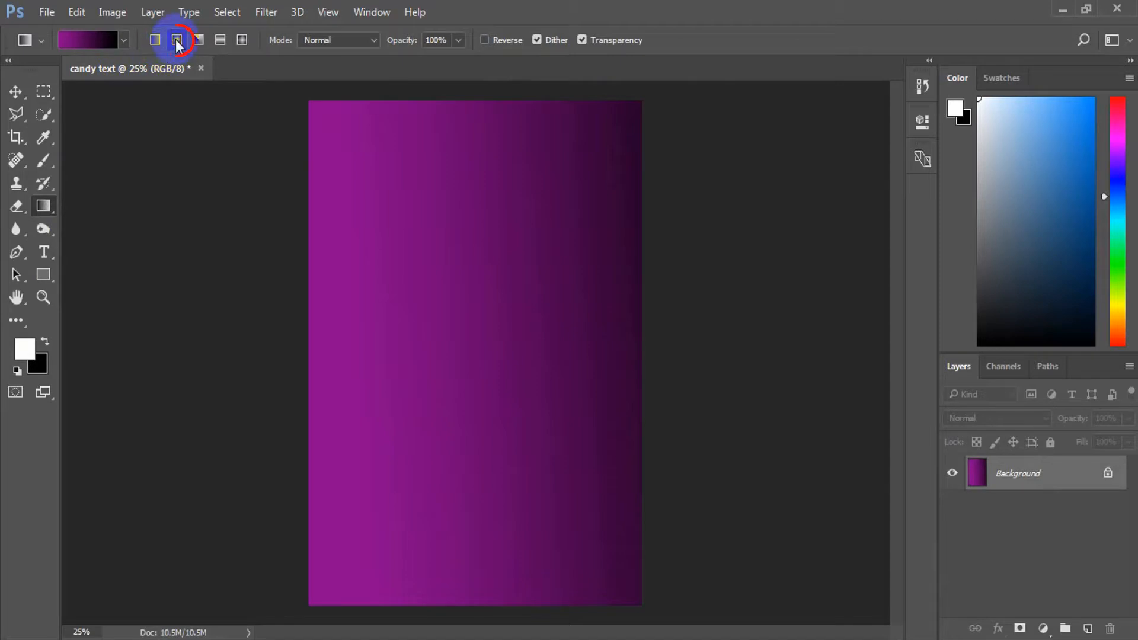
left_click_drag(372, 338, 496, 347)
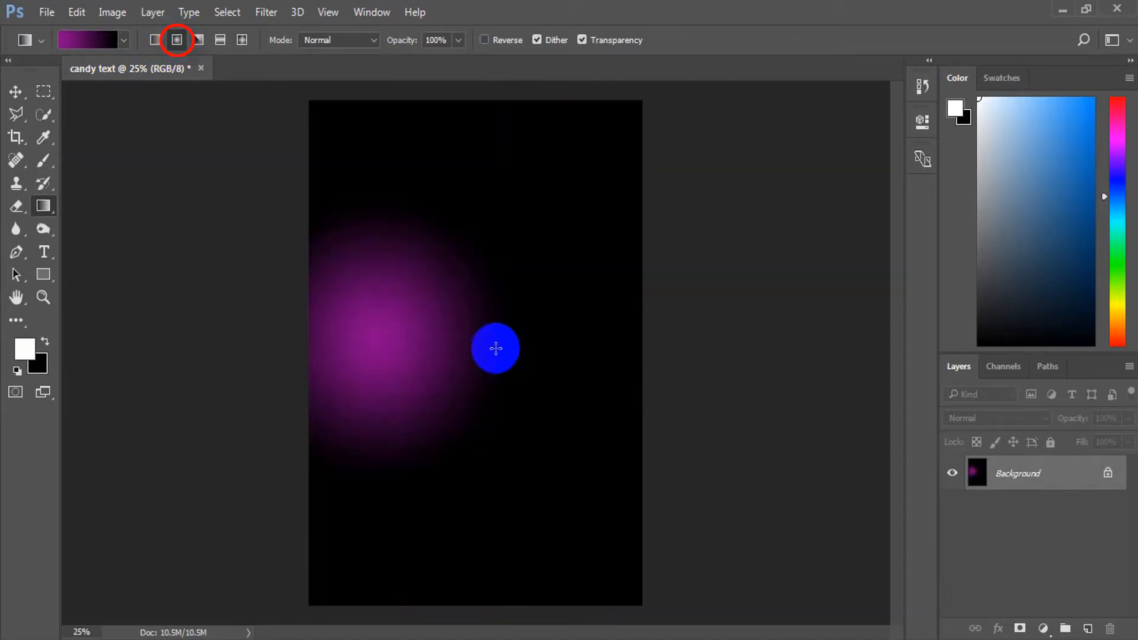
left_click_drag(427, 338, 724, 406)
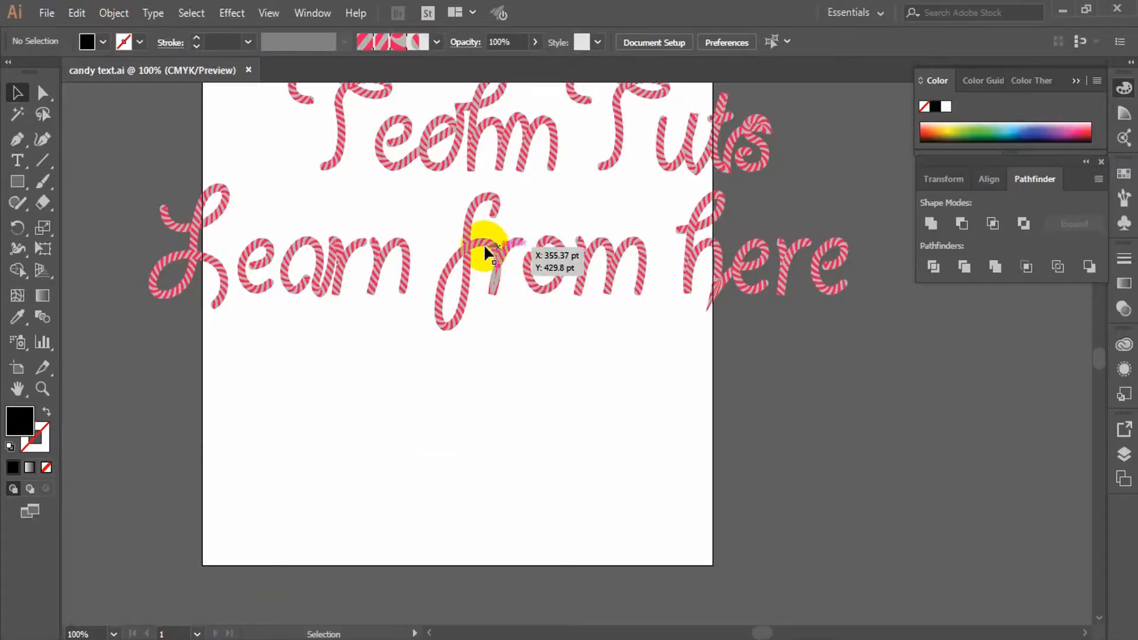
Bring the candy lettering from Illustrator into the Photoshop document, enlarge it to about 171% and center it on the canvas.
left_click_drag(484, 245, 224, 581)
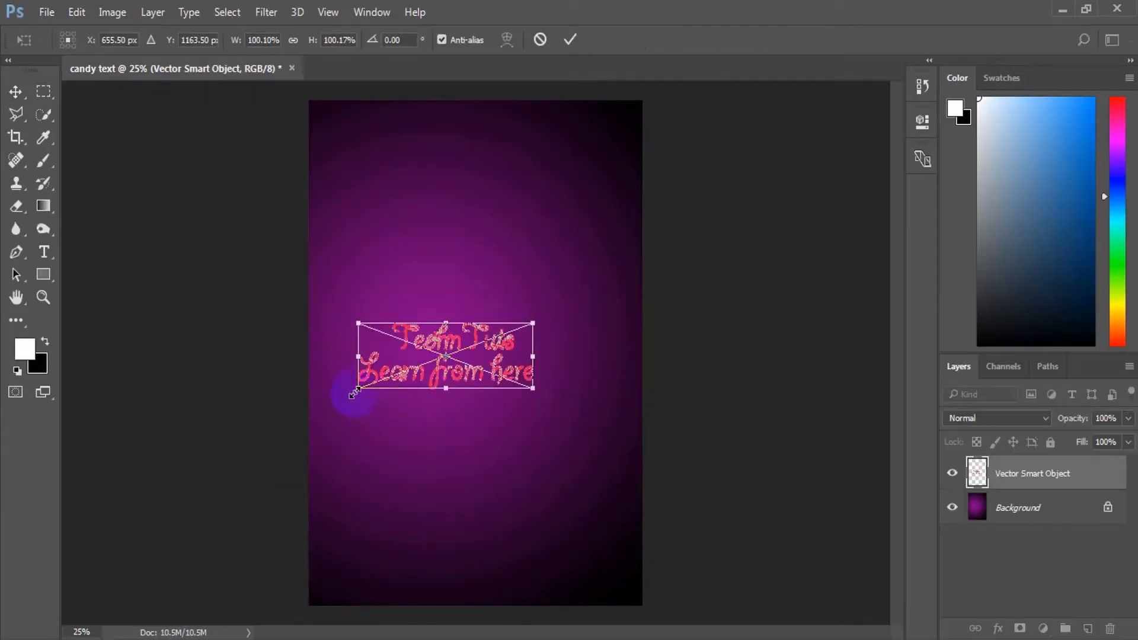
left_click_drag(356, 392, 296, 414)
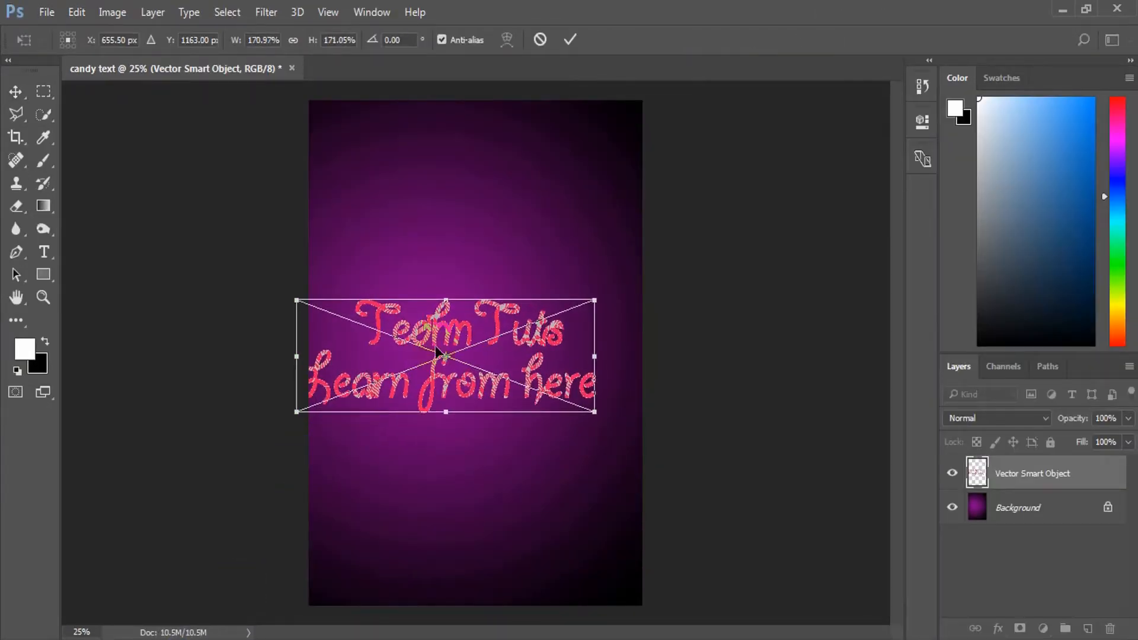
left_click_drag(439, 339, 469, 336)
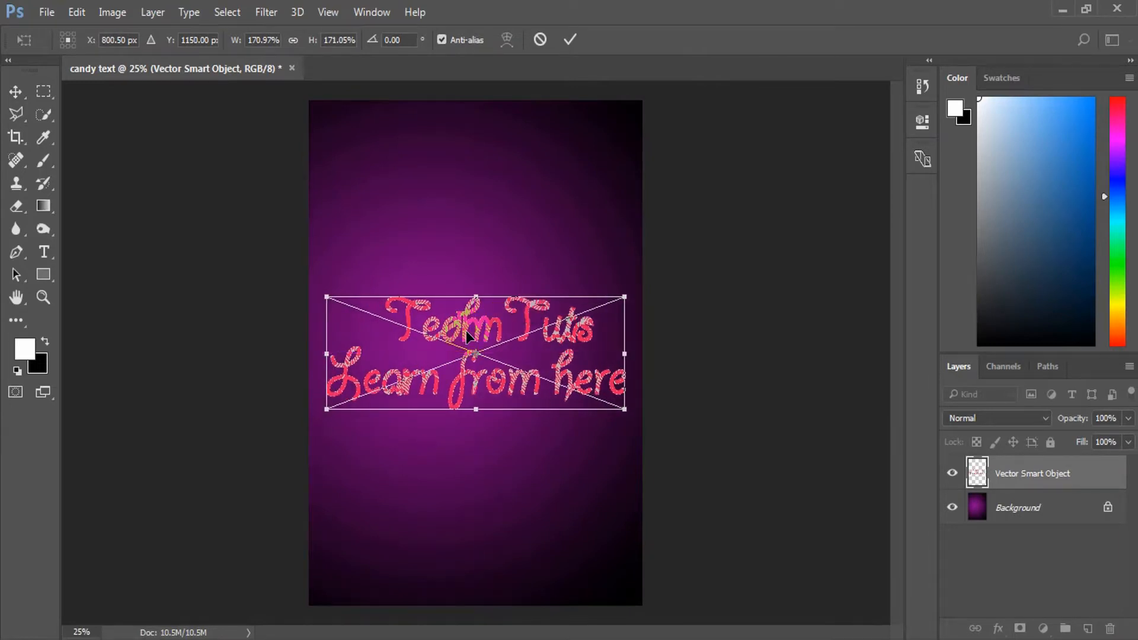
left_click(570, 39)
Rasterize the candy lettering's Vector Smart Object layer.
key("ctrl+plus")
right_click(1002, 473)
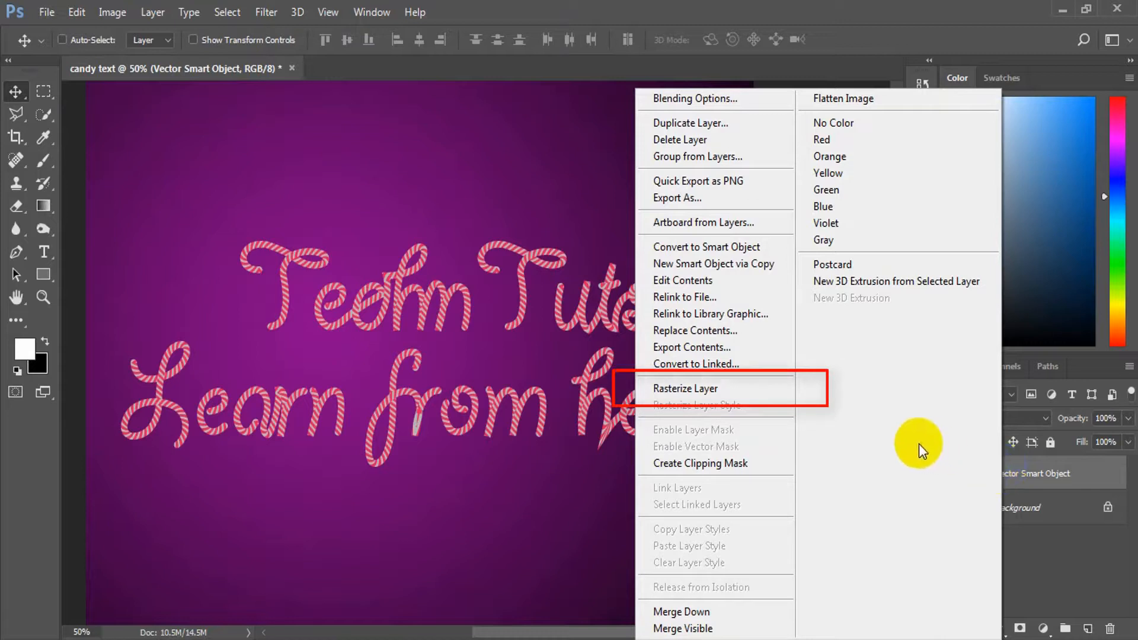
left_click(727, 388)
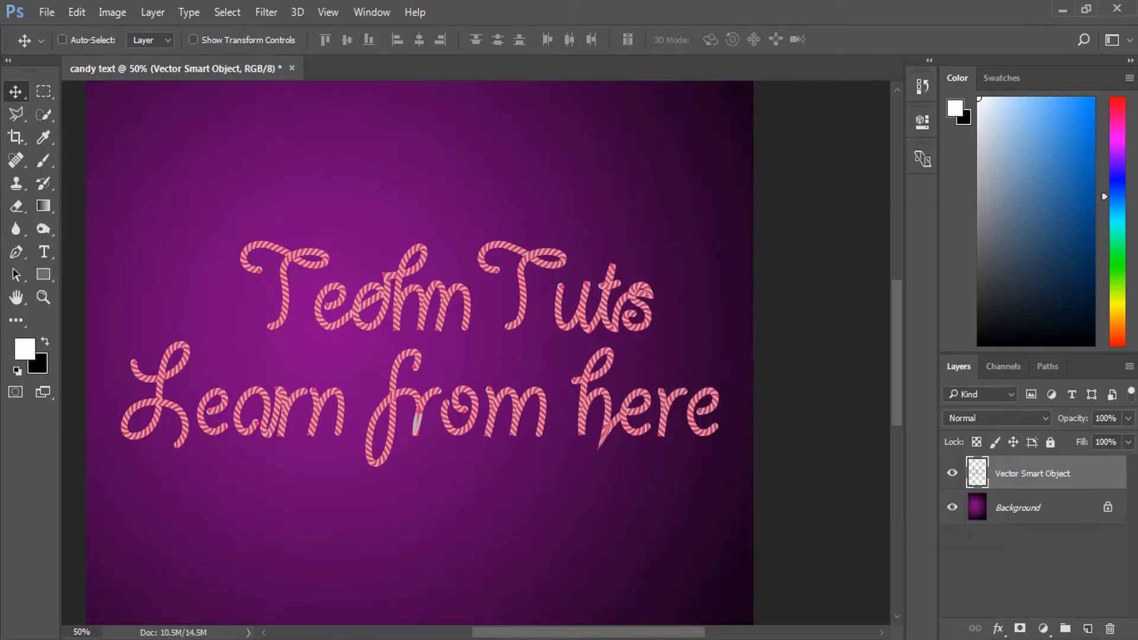
Add a Drop Shadow layer style to the candy lettering and set its blend mode to Multiply.
left_click(996, 628)
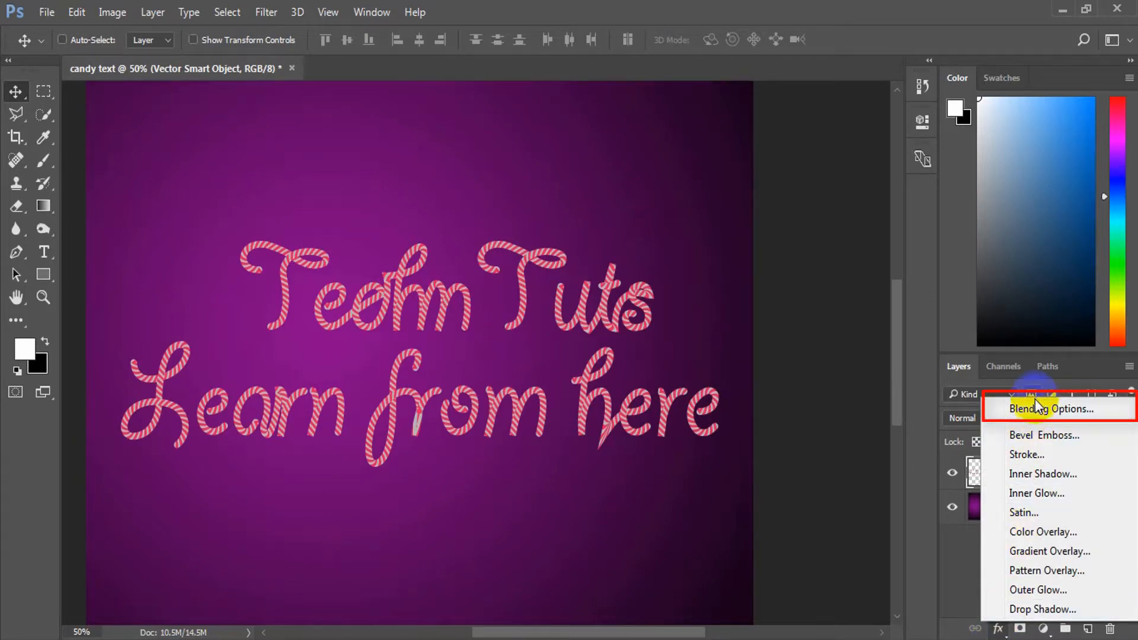
left_click(1036, 408)
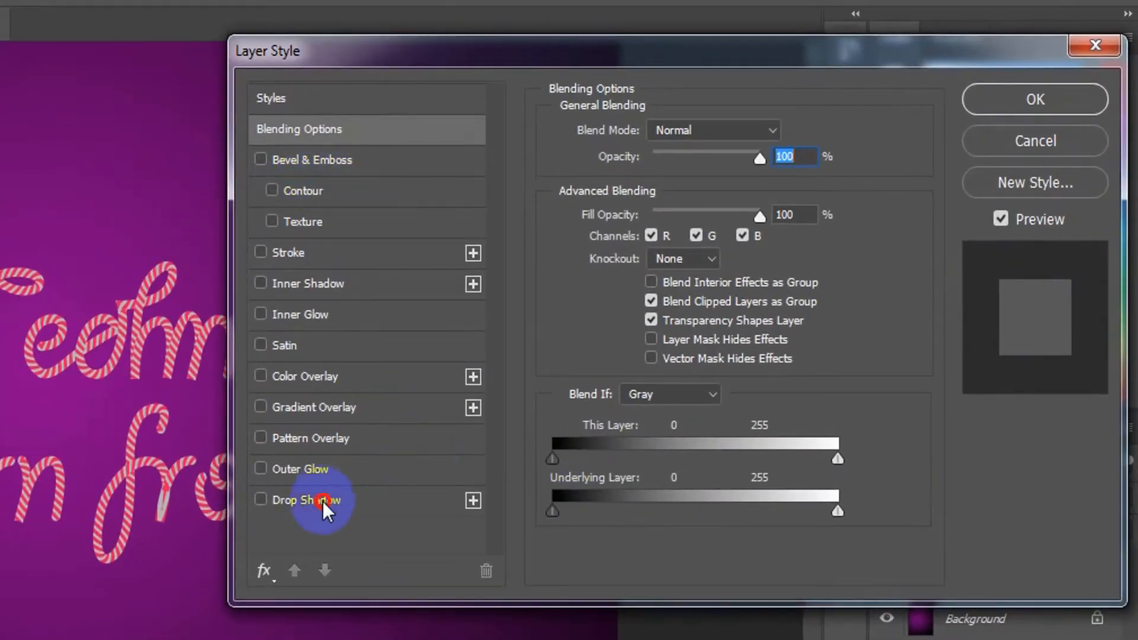
left_click(322, 500)
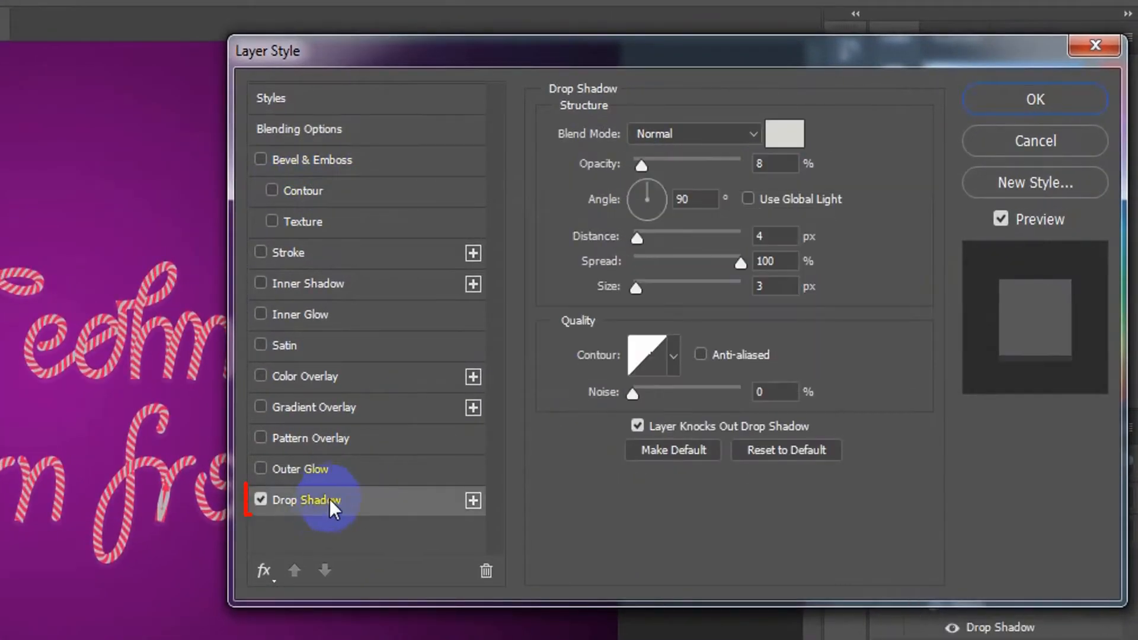
left_click(693, 133)
left_click(670, 205)
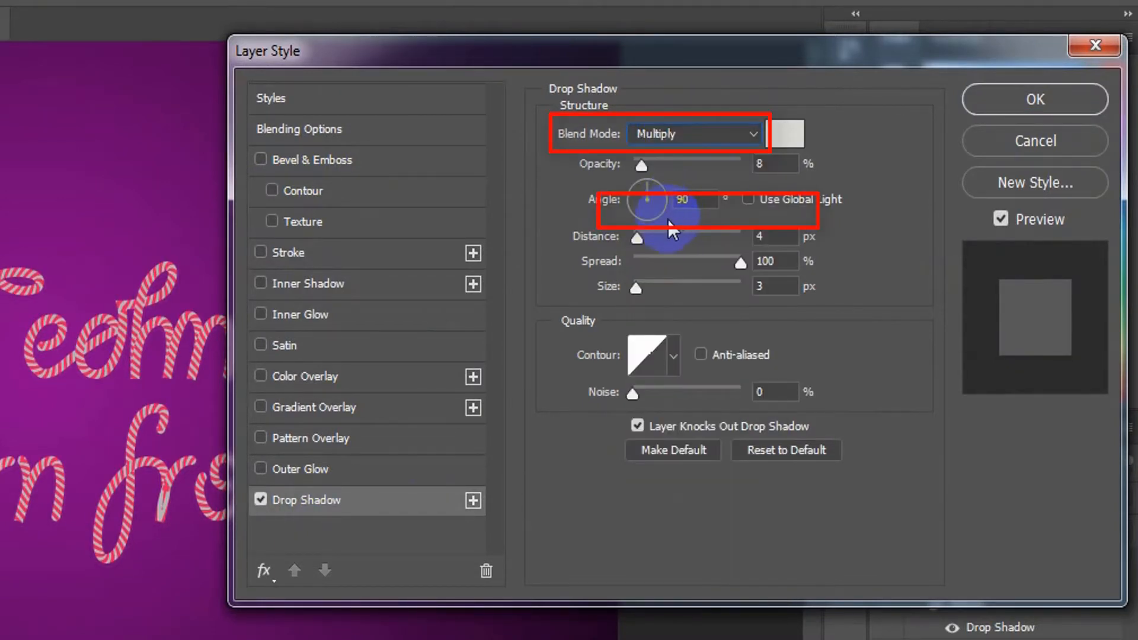
Change the Drop Shadow color to a dark magenta-purple and set its opacity to 100%.
left_click(787, 134)
left_click(362, 265)
key("Return")
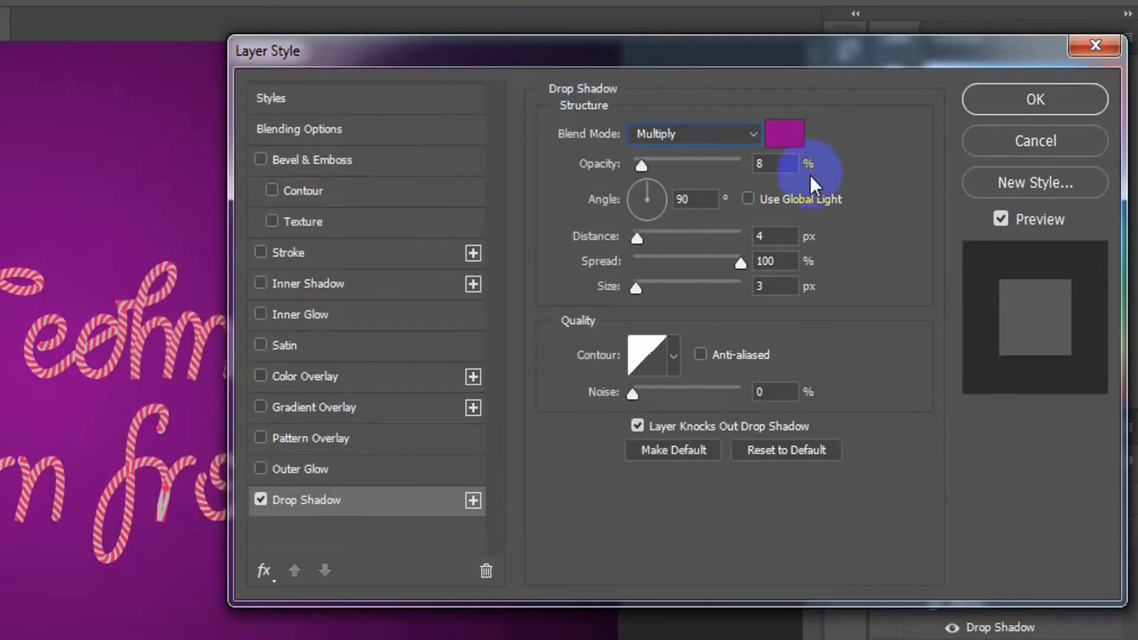
left_click_drag(790, 166, 561, 181)
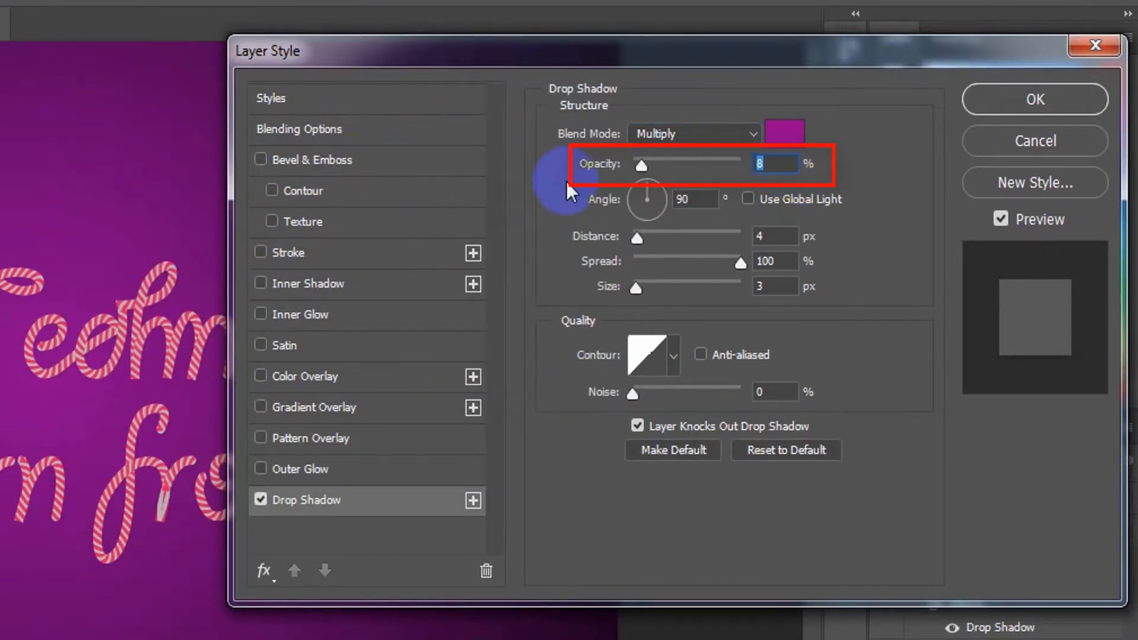
type("100")
Make the Drop Shadow use global light and set its angle to 120°.
left_click(748, 198)
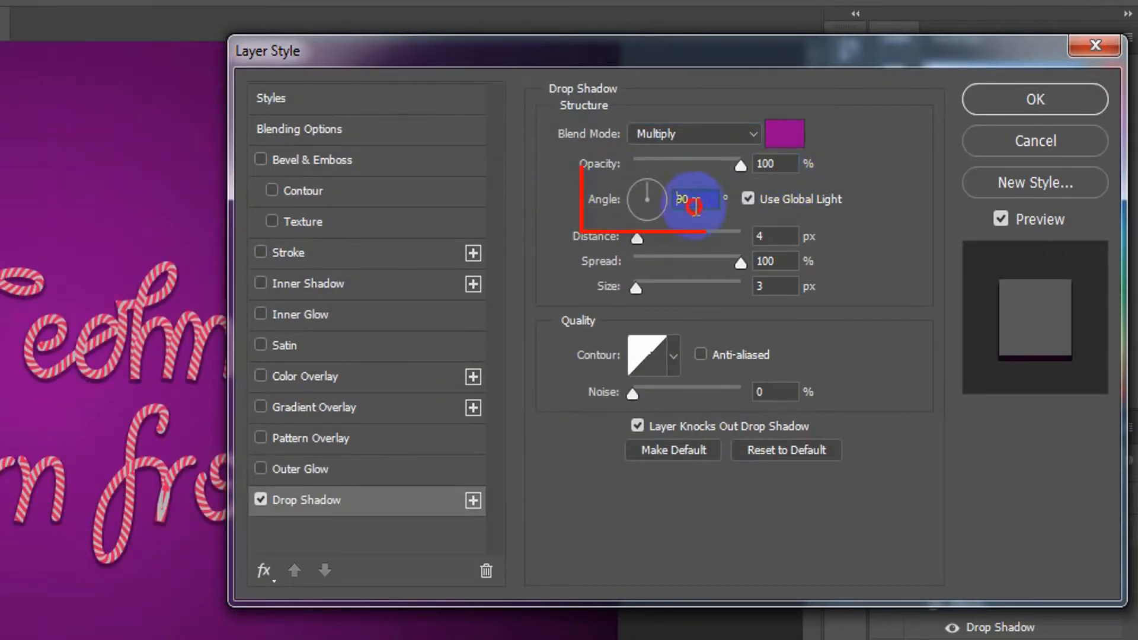
left_click_drag(699, 202, 589, 210)
type("12")
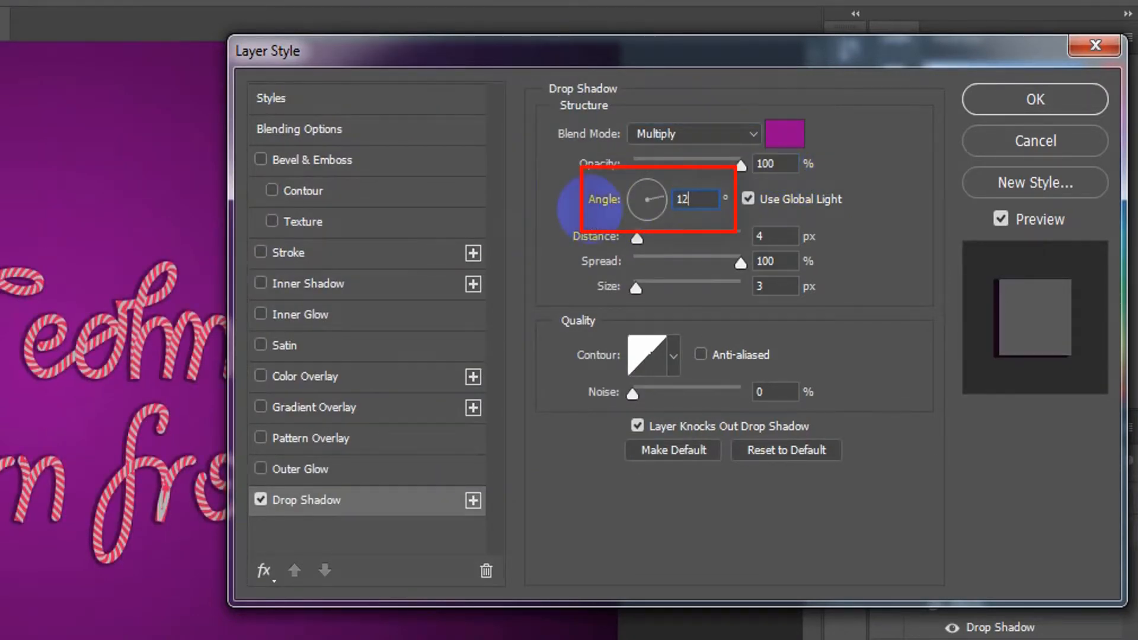
type("0")
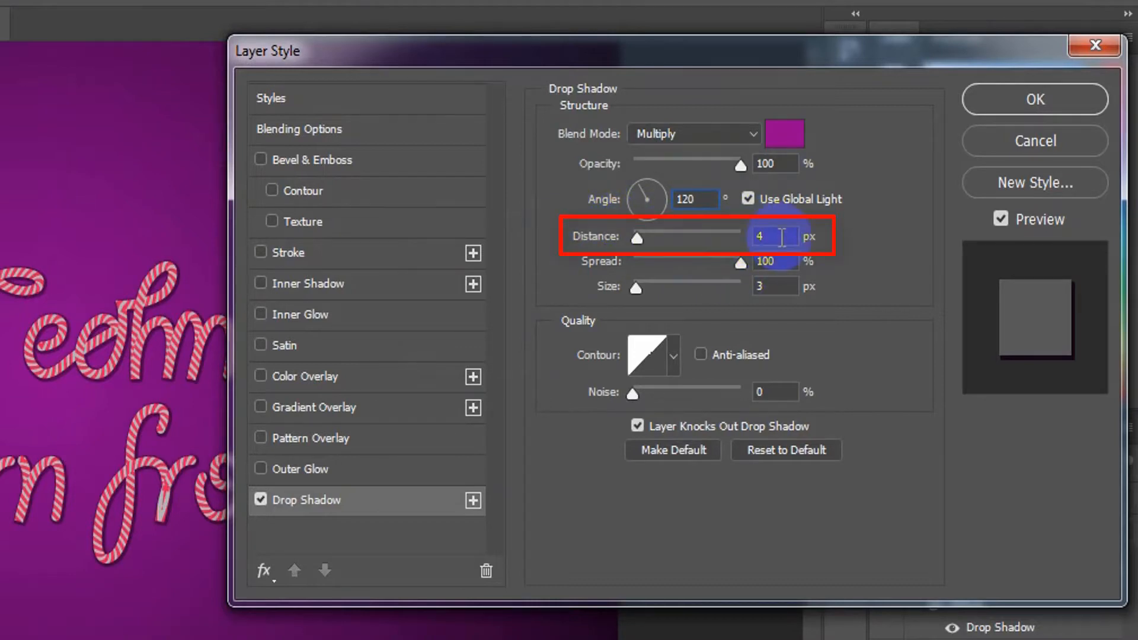
Set the Drop Shadow's distance to 10 px, spread to 6% and size to 21 px.
type("10")
key("Tab")
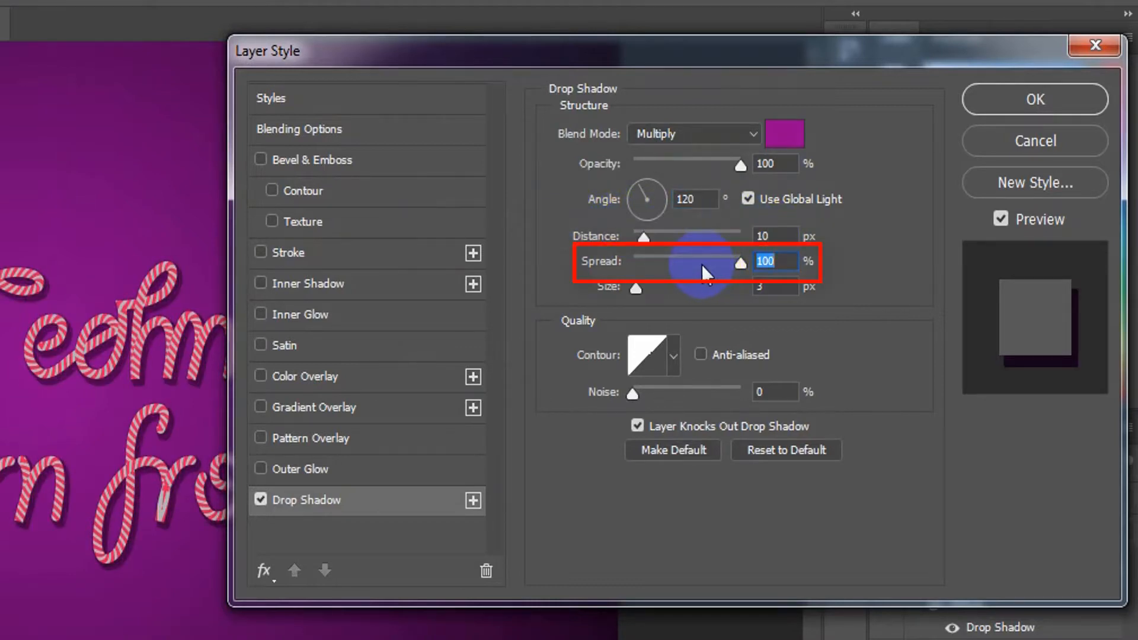
type("06")
left_click(754, 289)
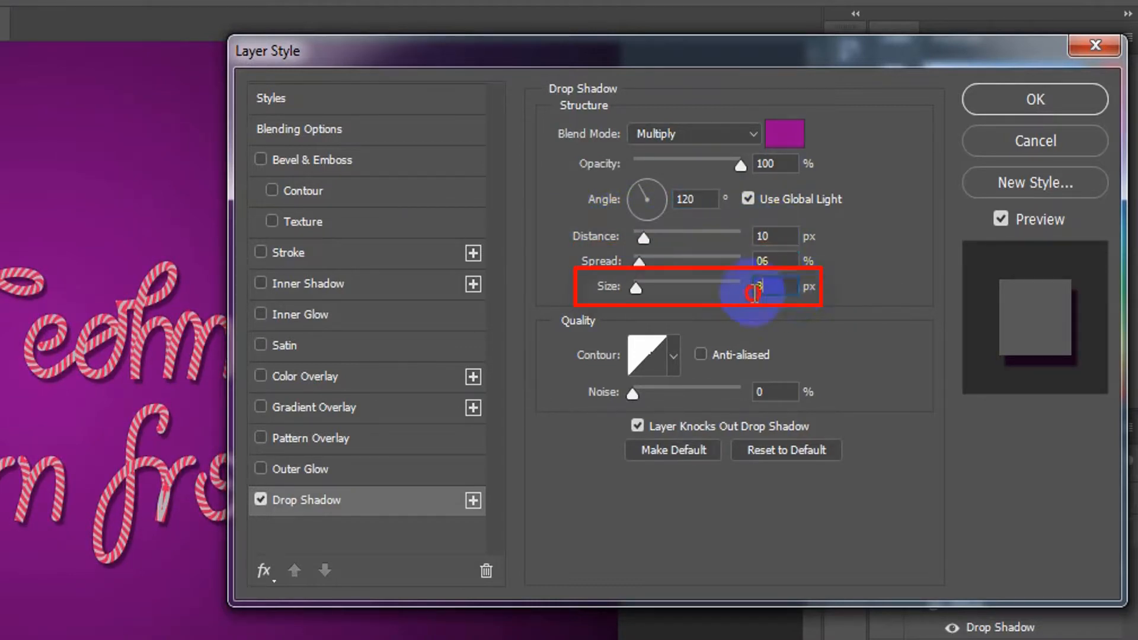
type("21")
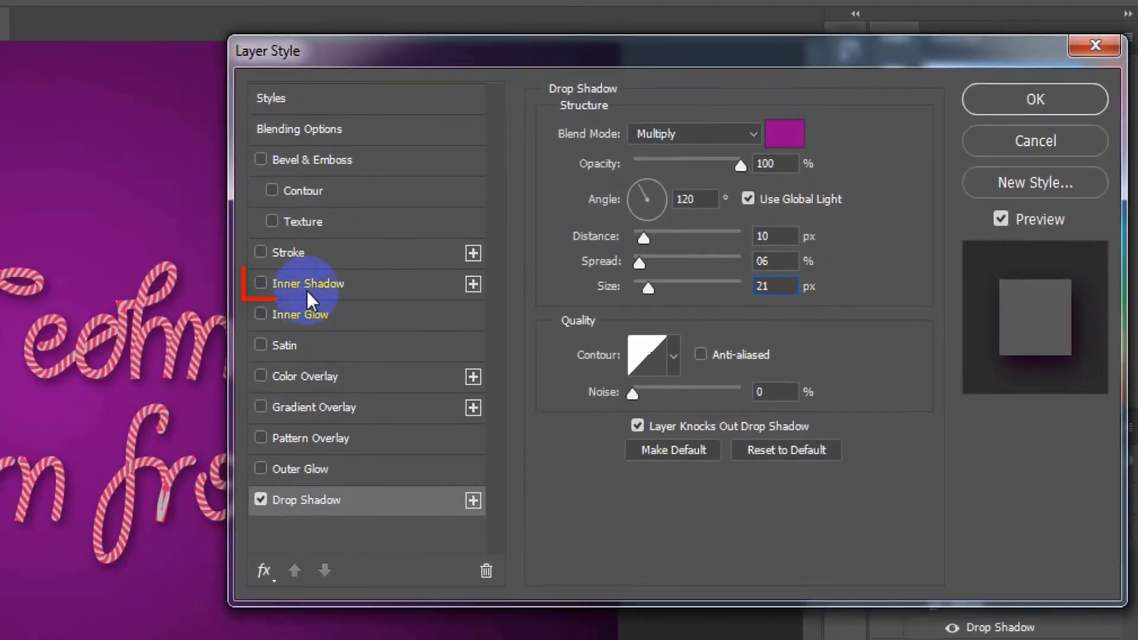
Add an Inner Shadow to the lettering with a dark magenta color and 75% opacity.
left_click(307, 291)
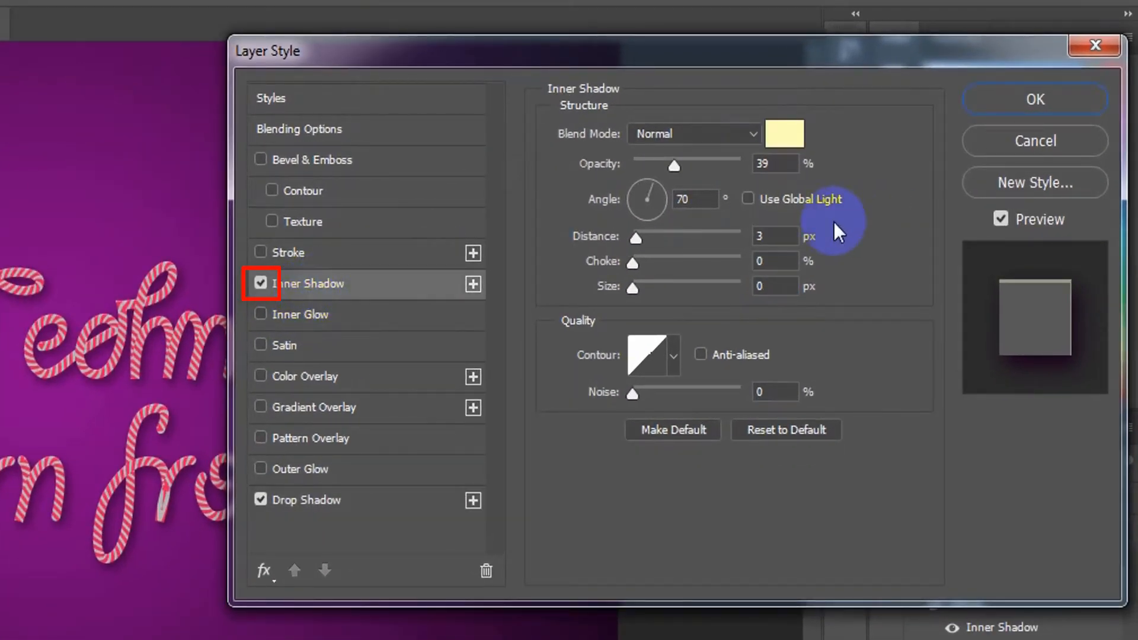
left_click(784, 133)
left_click_drag(396, 228, 396, 183)
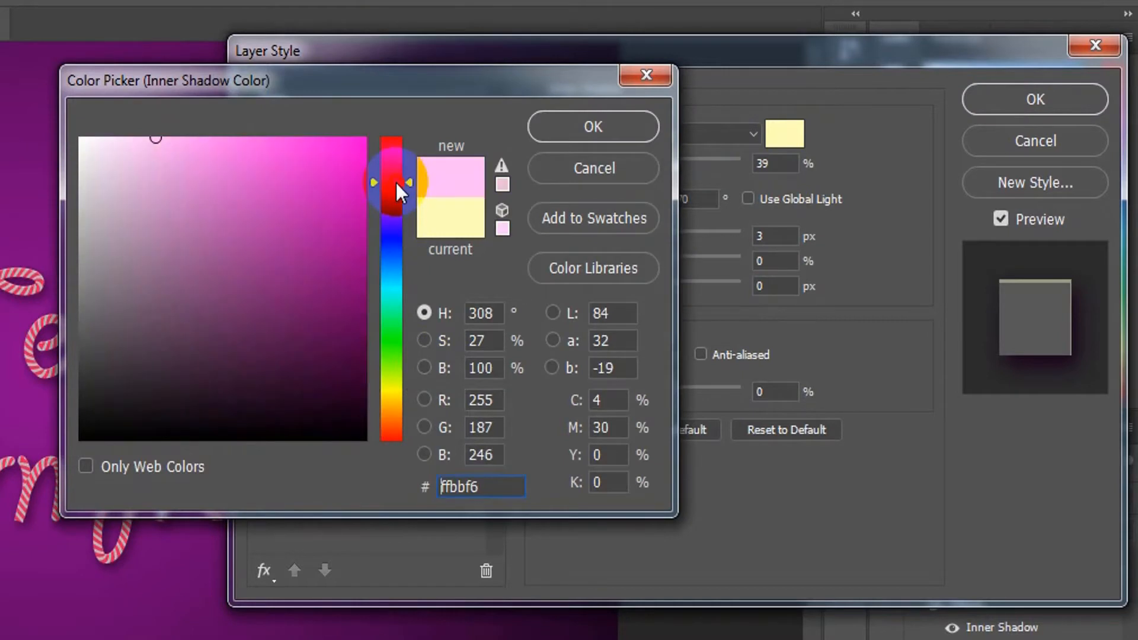
left_click(359, 265)
left_click(596, 127)
type("75")
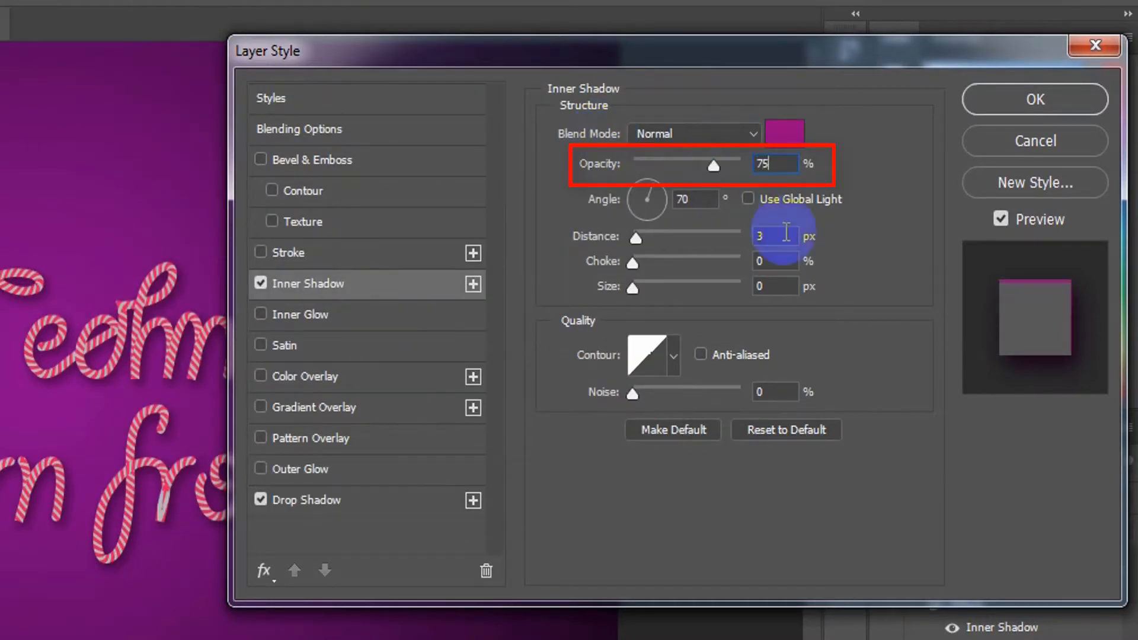
Make the Inner Shadow use global light and set its size to 3 px.
left_click(684, 200)
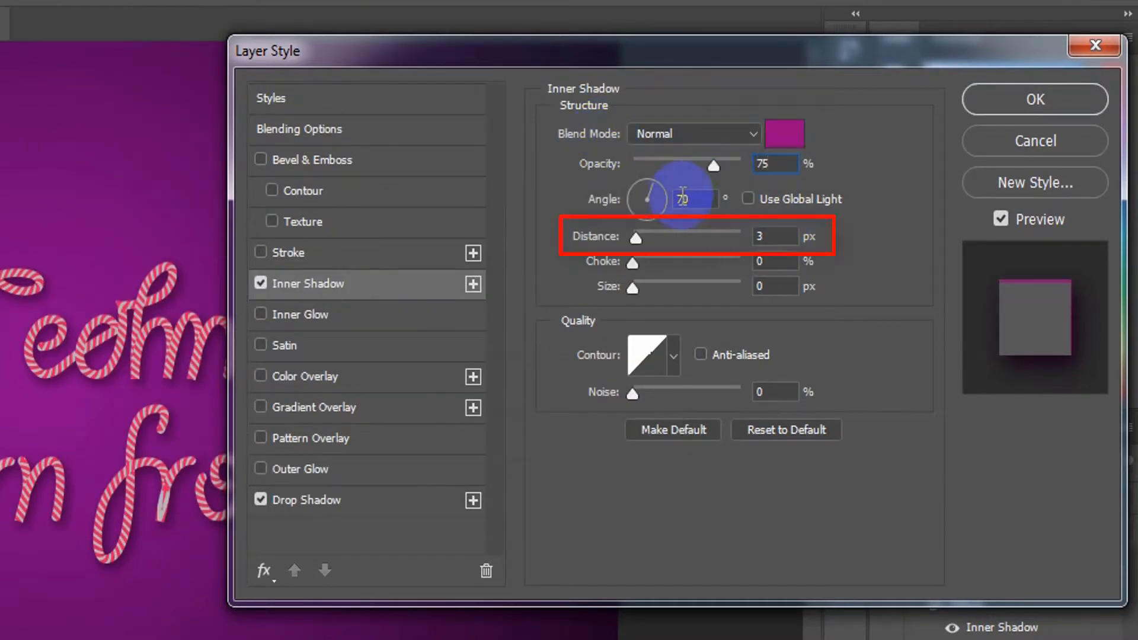
left_click(748, 199)
left_click(773, 235)
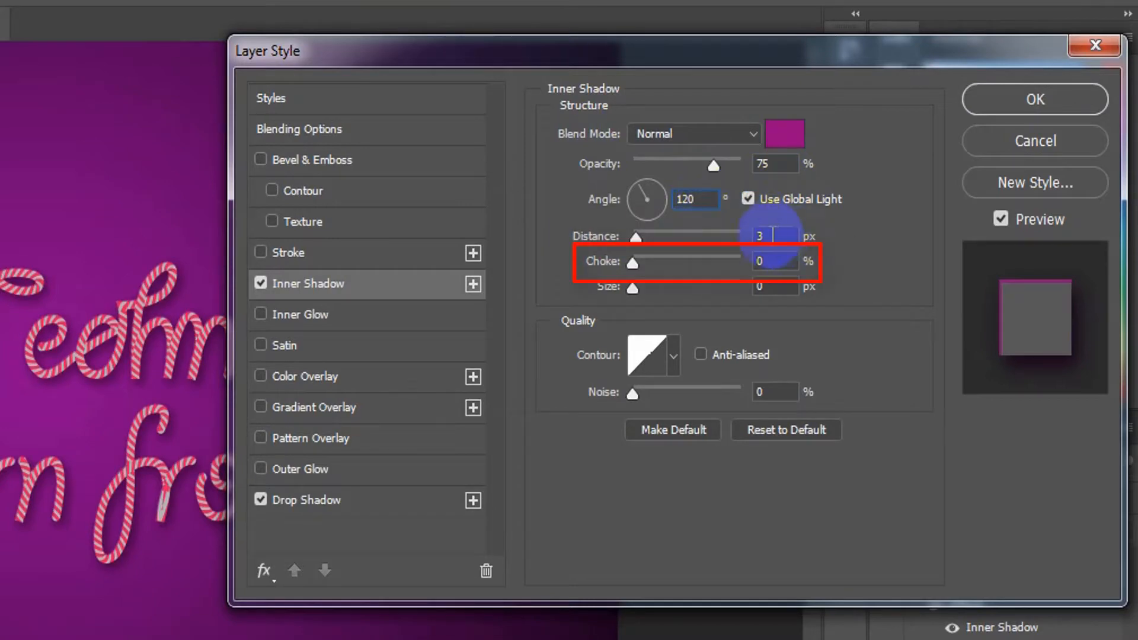
left_click(773, 287)
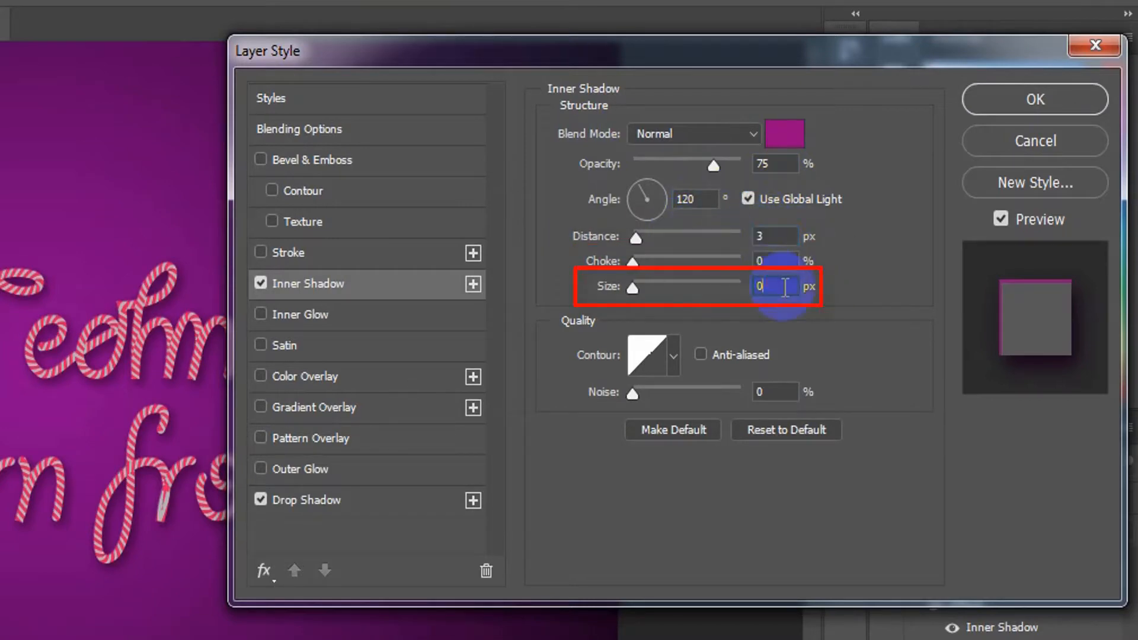
type("3")
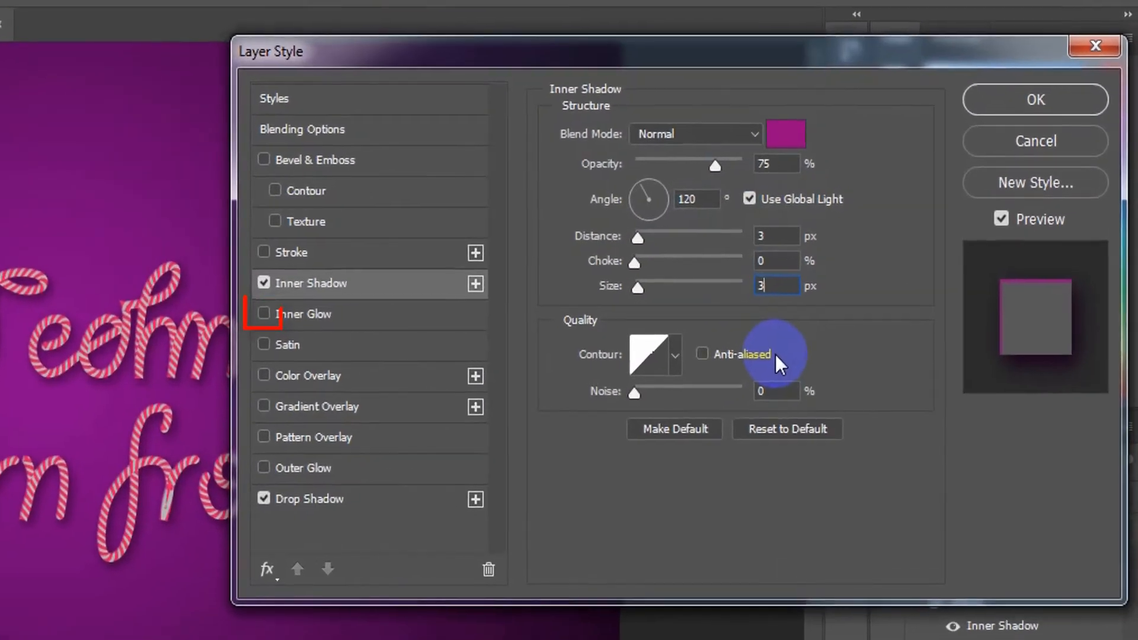
Add an Inner Glow with blend mode Linear Dodge (Add), 91% opacity and a bright purple color, #b607bc.
left_click(316, 314)
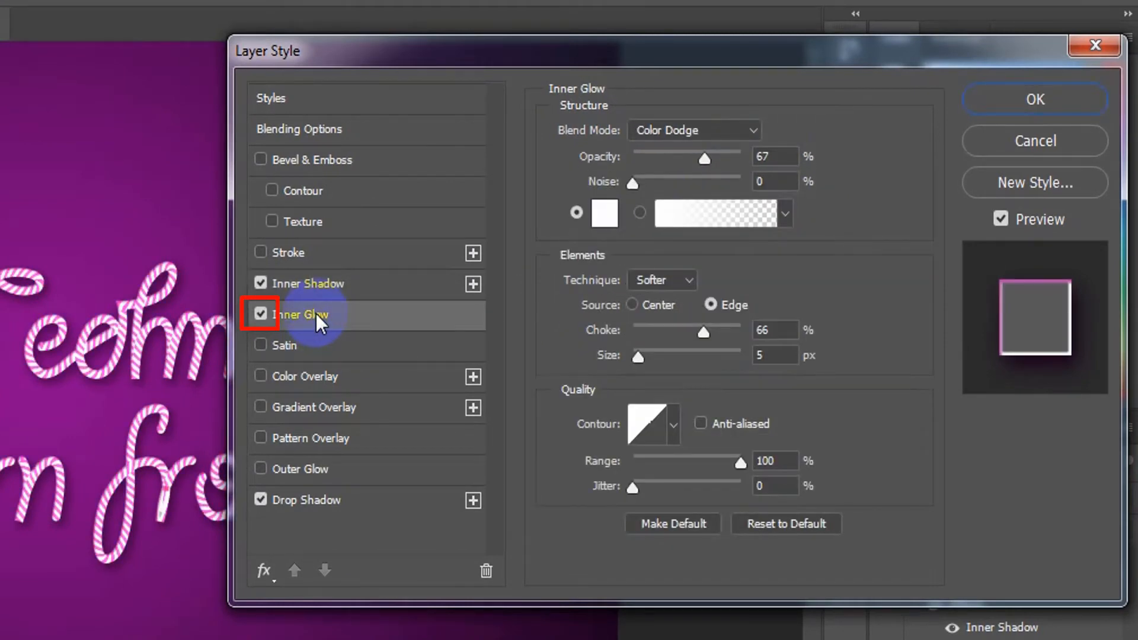
left_click(681, 130)
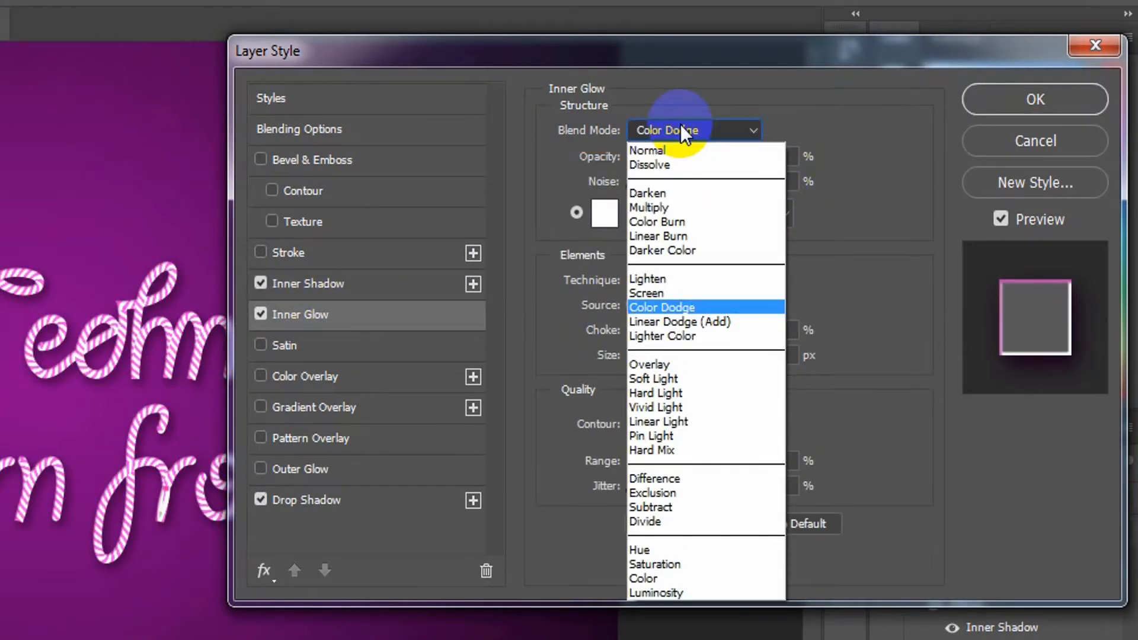
left_click(671, 320)
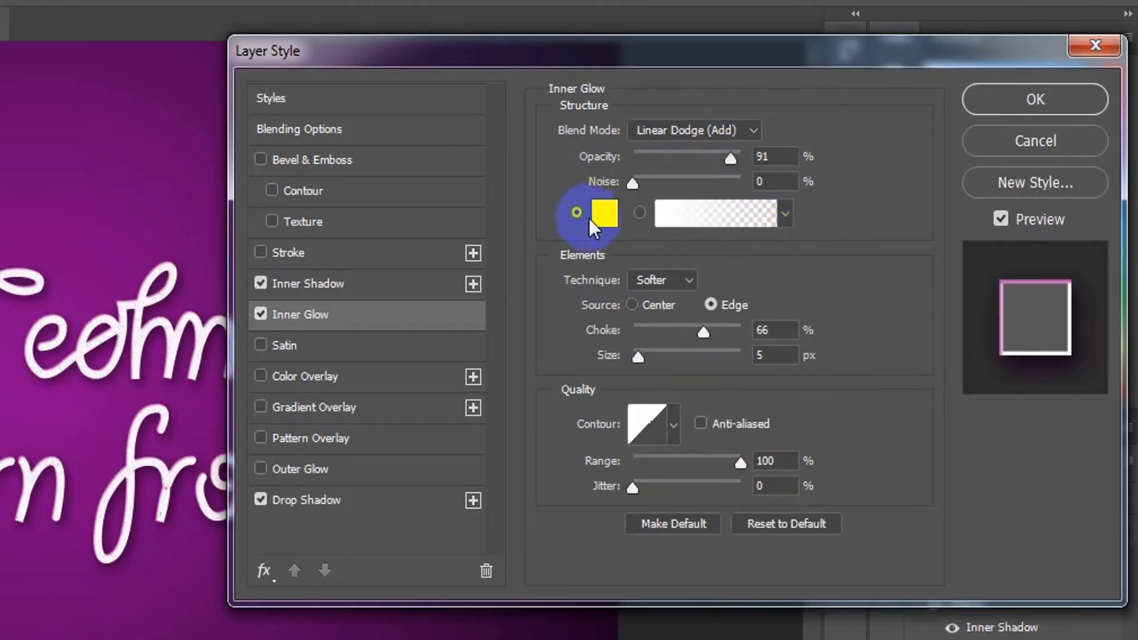
left_click(603, 212)
left_click_drag(387, 261, 361, 190)
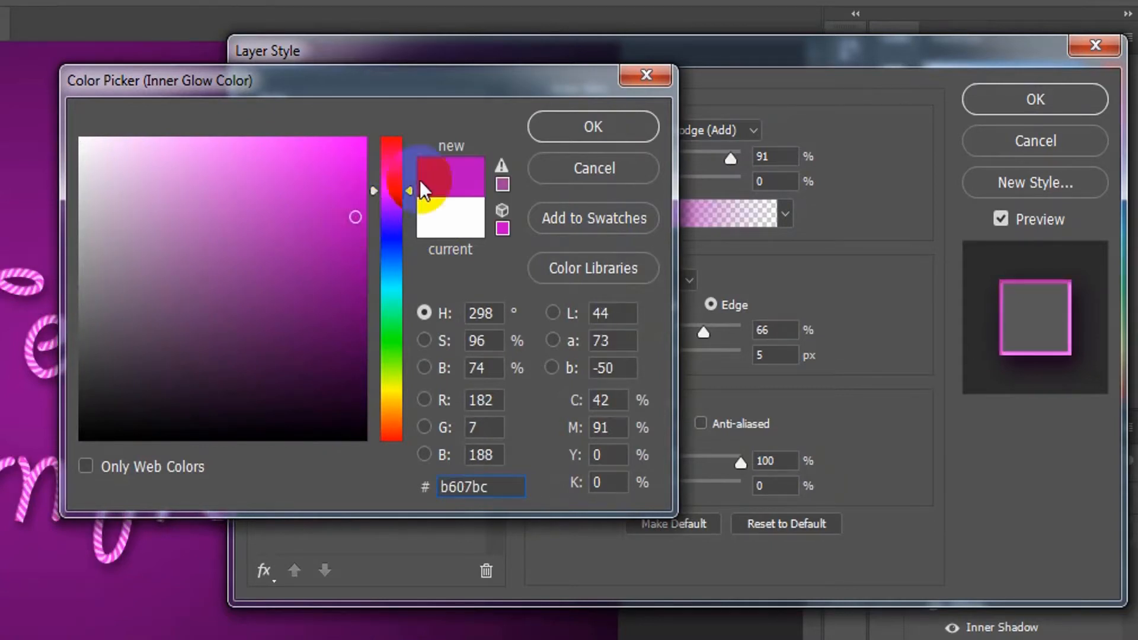
left_click(592, 127)
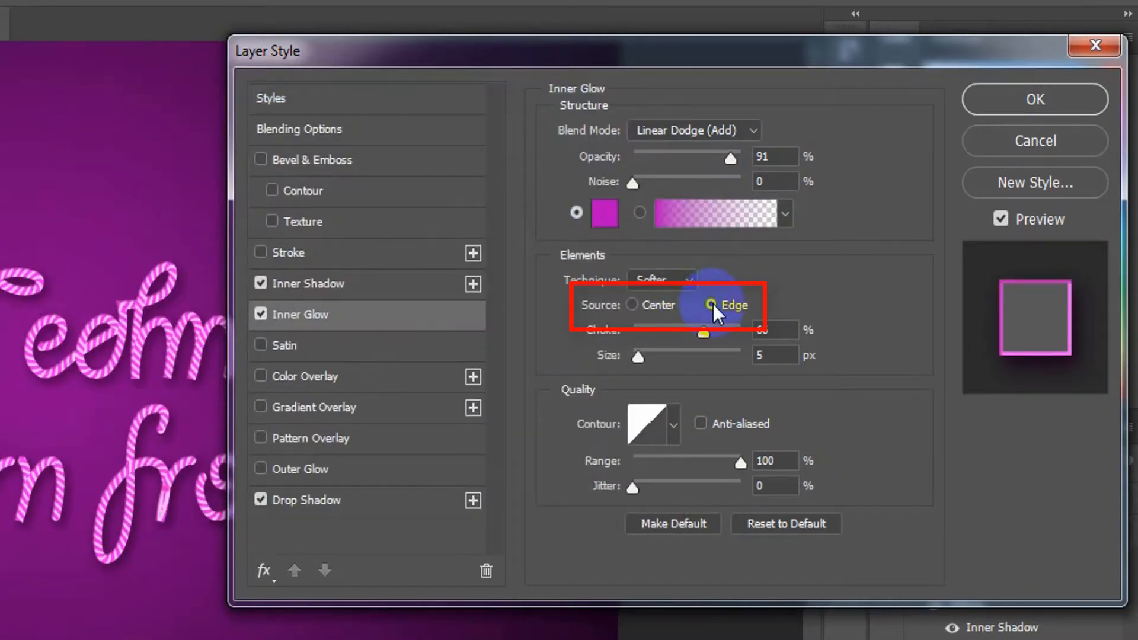
Set the Inner Glow's choke to 0%, size to 1 px and range to 50%.
left_click_drag(773, 330, 645, 329)
type("0")
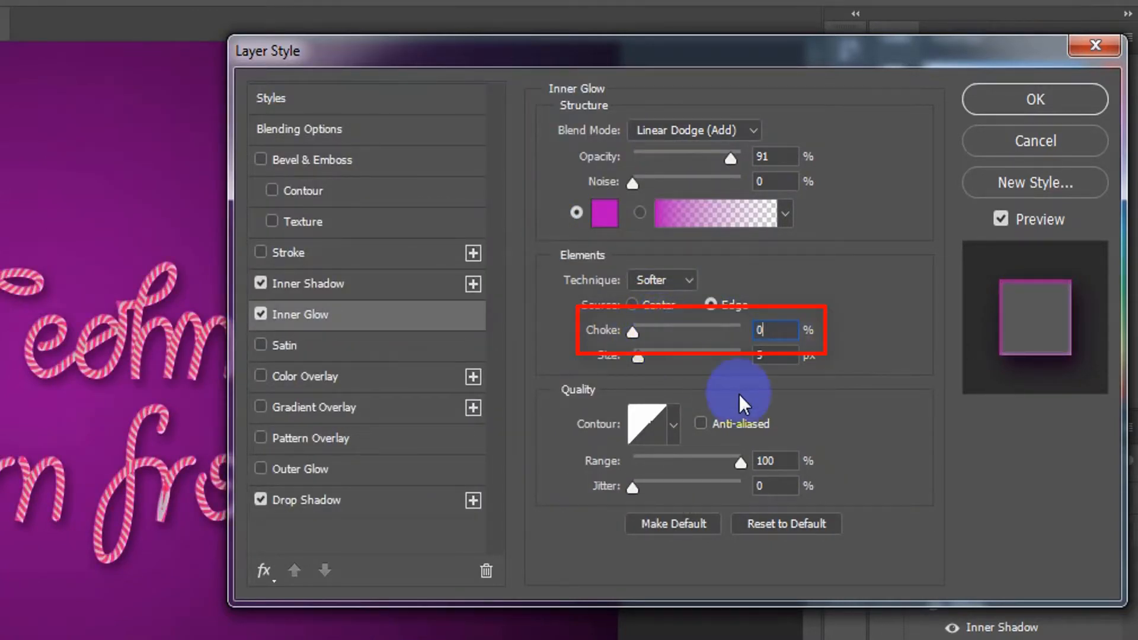
left_click_drag(775, 356, 647, 371)
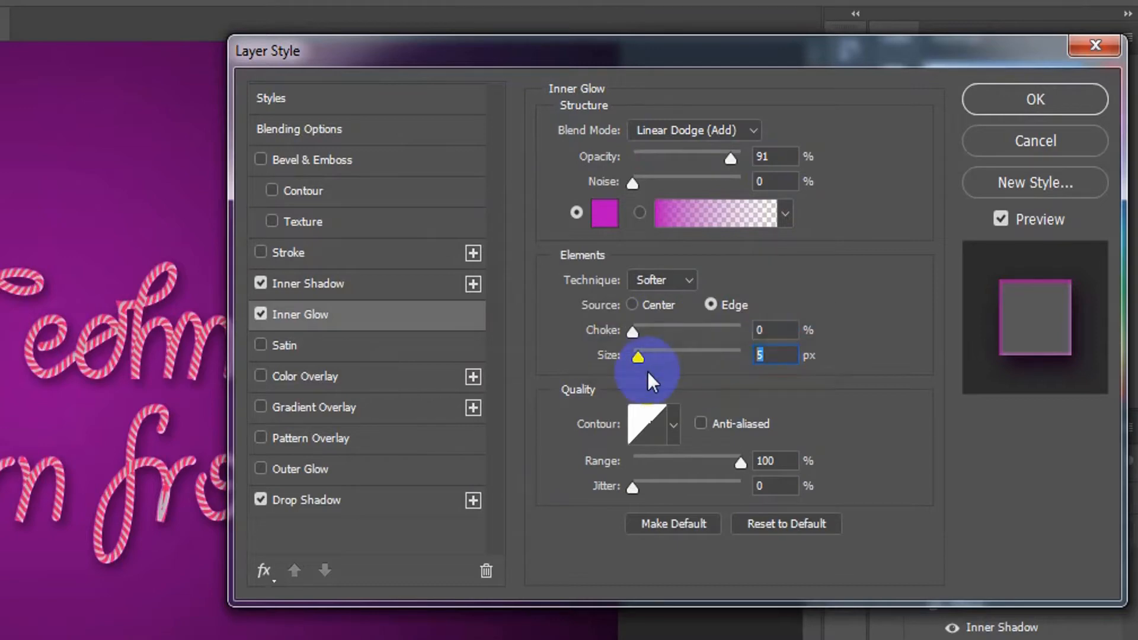
type("1")
key("Tab")
type("50")
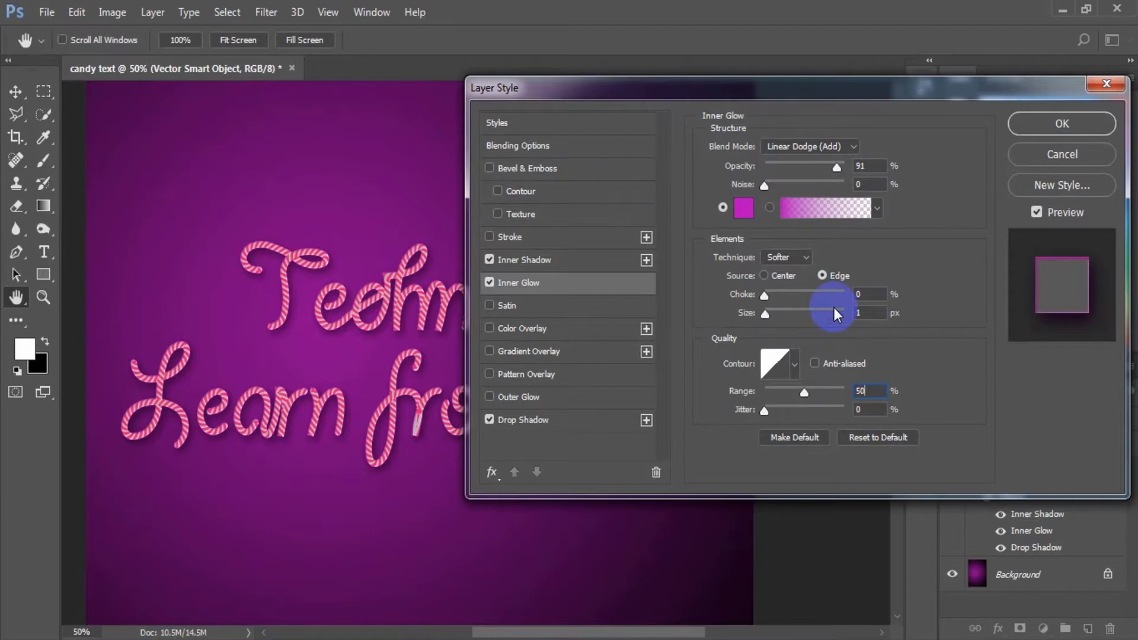
Add Bevel & Emboss with style Inner Bevel, depth 100%, direction Up, size 10 px and global light at 120°.
left_click(524, 169)
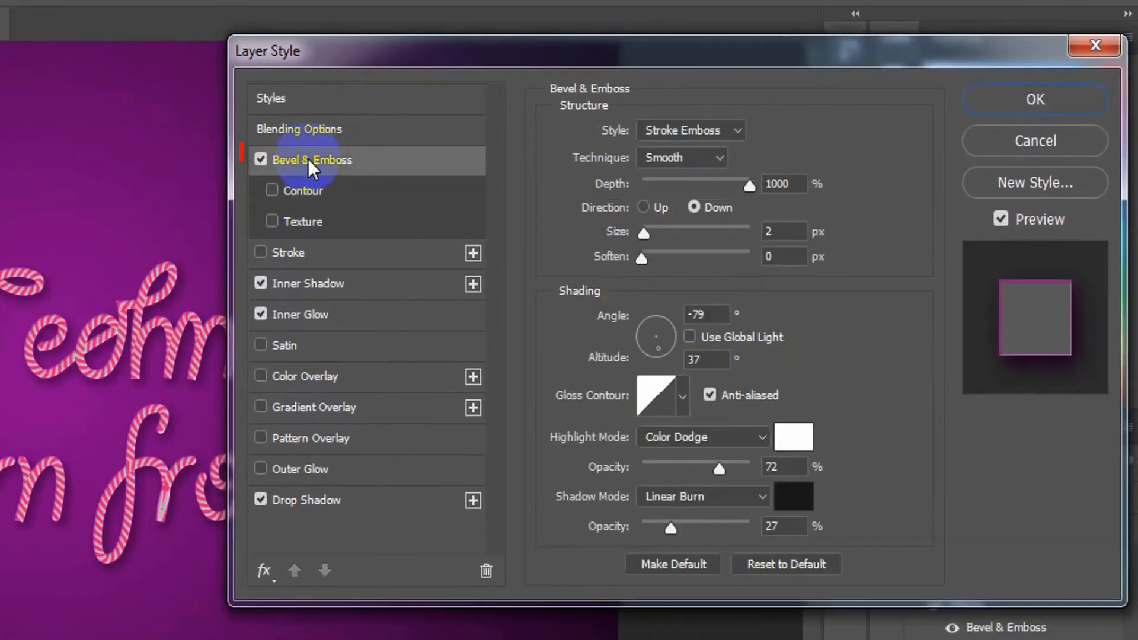
left_click(709, 130)
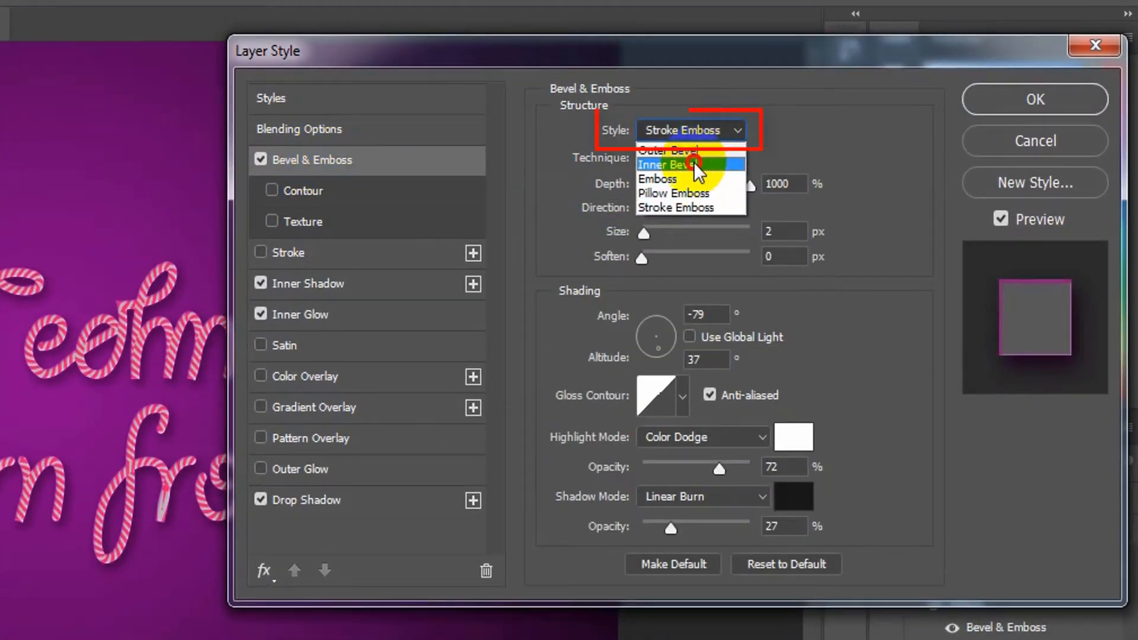
left_click(693, 162)
key("Tab")
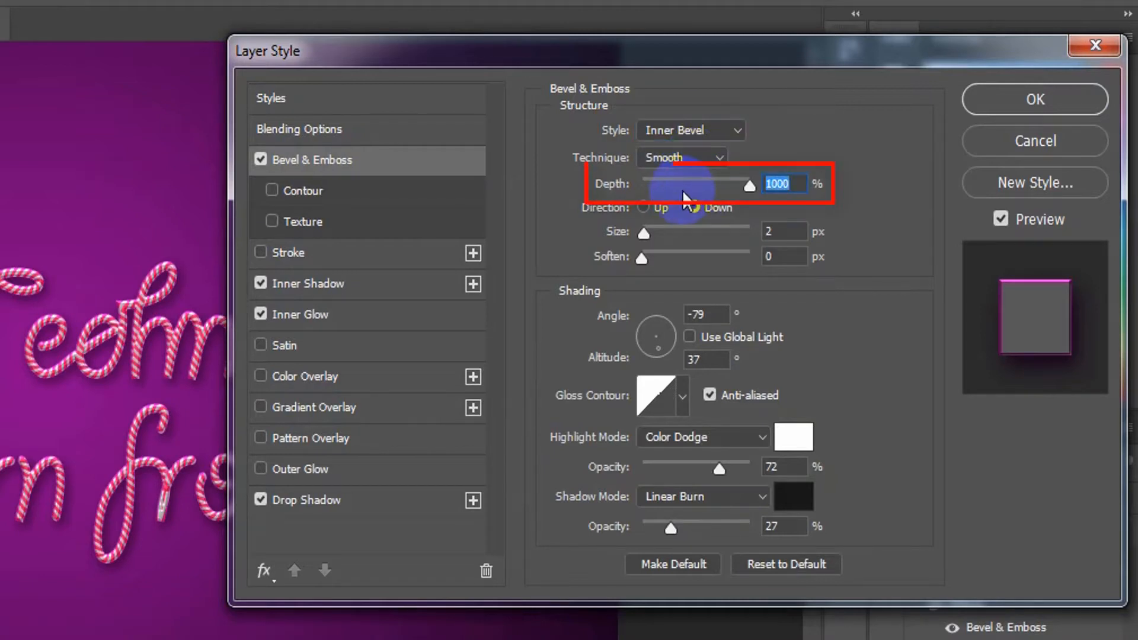
type("100")
left_click(643, 208)
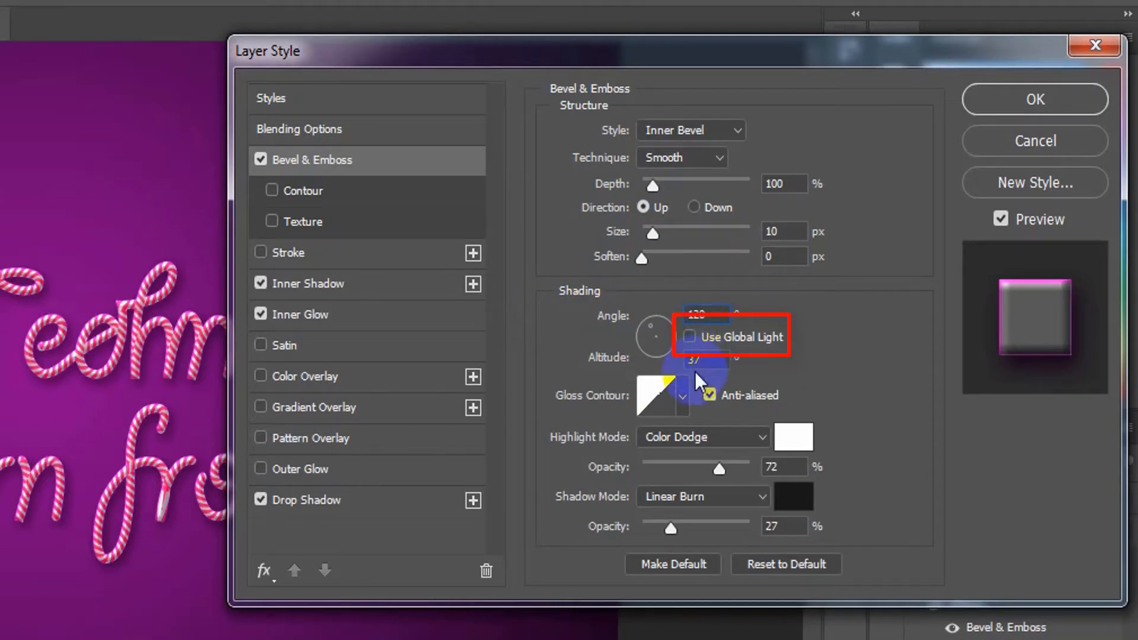
left_click(690, 336)
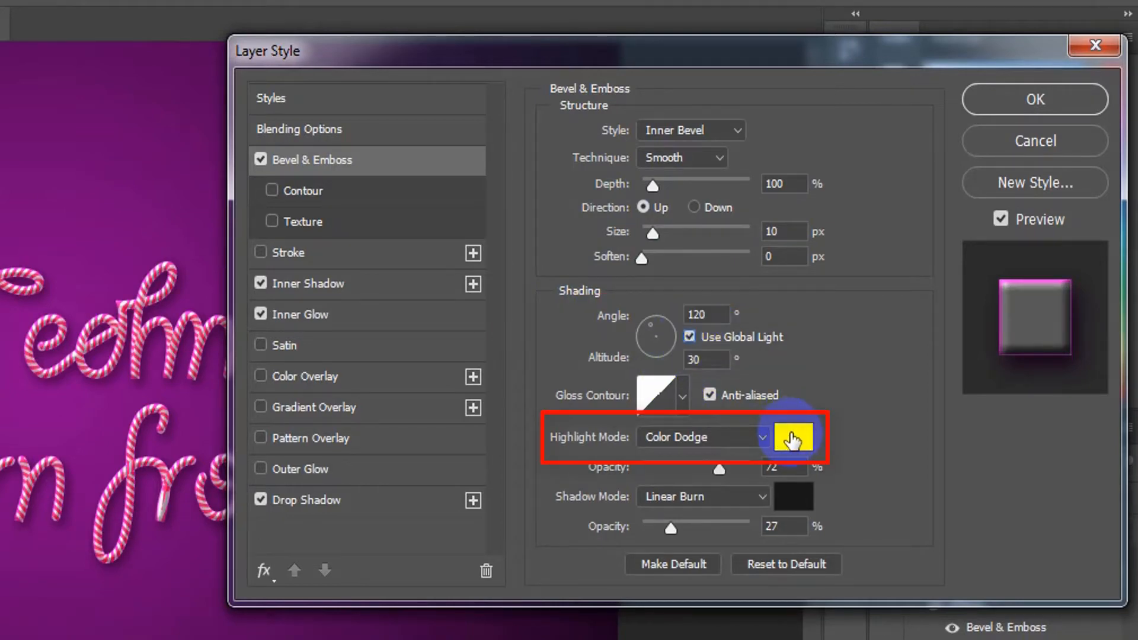
Set the bevel highlight to a bright magenta color in Screen mode at 75% opacity.
left_click(794, 454)
left_click(391, 191)
left_click_drag(353, 246, 335, 183)
left_click(602, 125)
left_click_drag(790, 462, 643, 456)
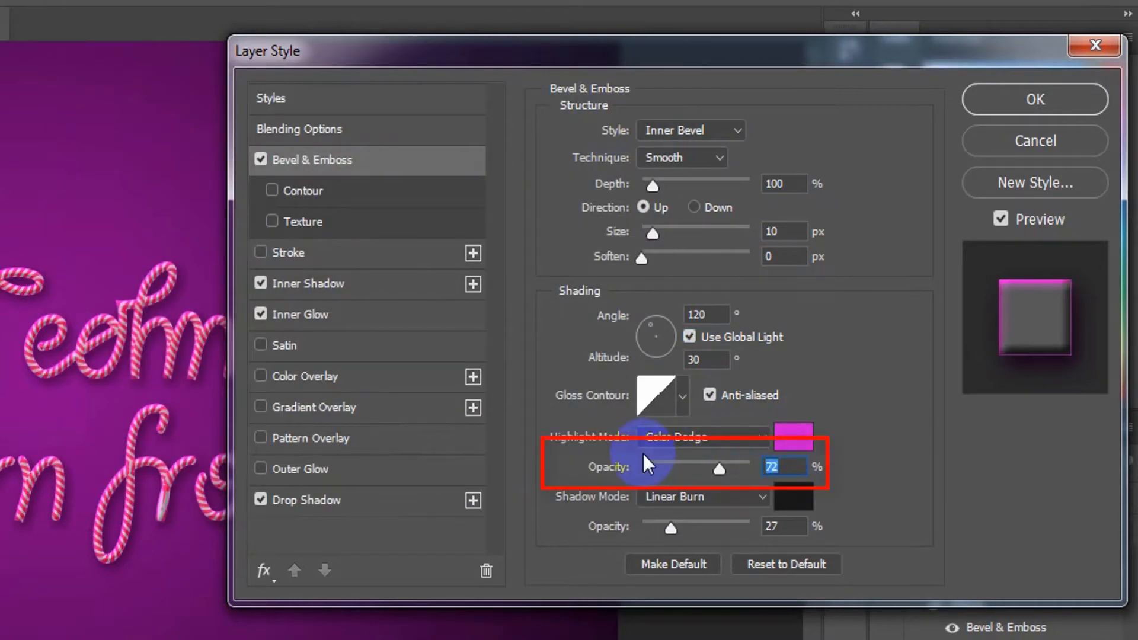
type("75")
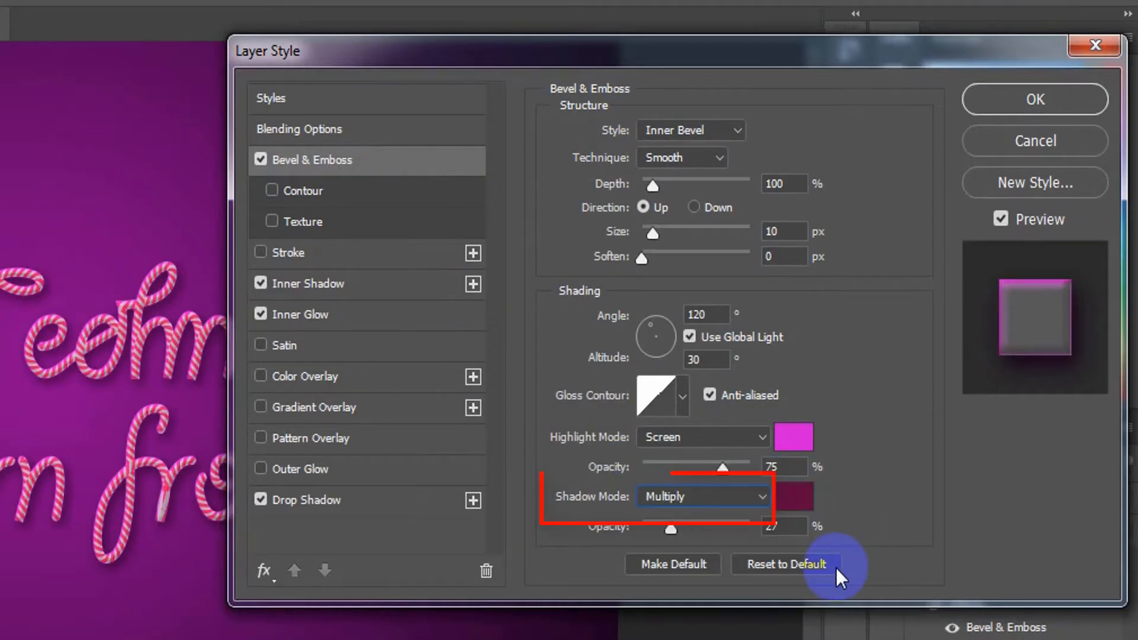
Set the bevel's shadow mode to Multiply and give the shadow a dark magenta color.
left_click(794, 496)
left_click(698, 523)
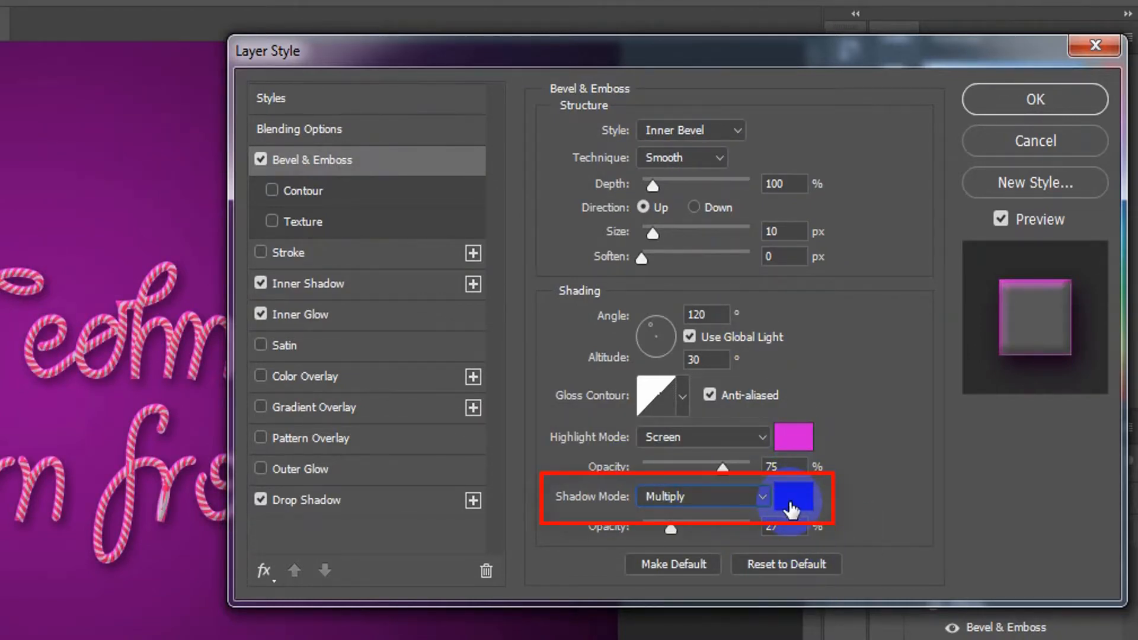
left_click(791, 503)
left_click_drag(391, 204, 392, 192)
left_click_drag(329, 343, 309, 346)
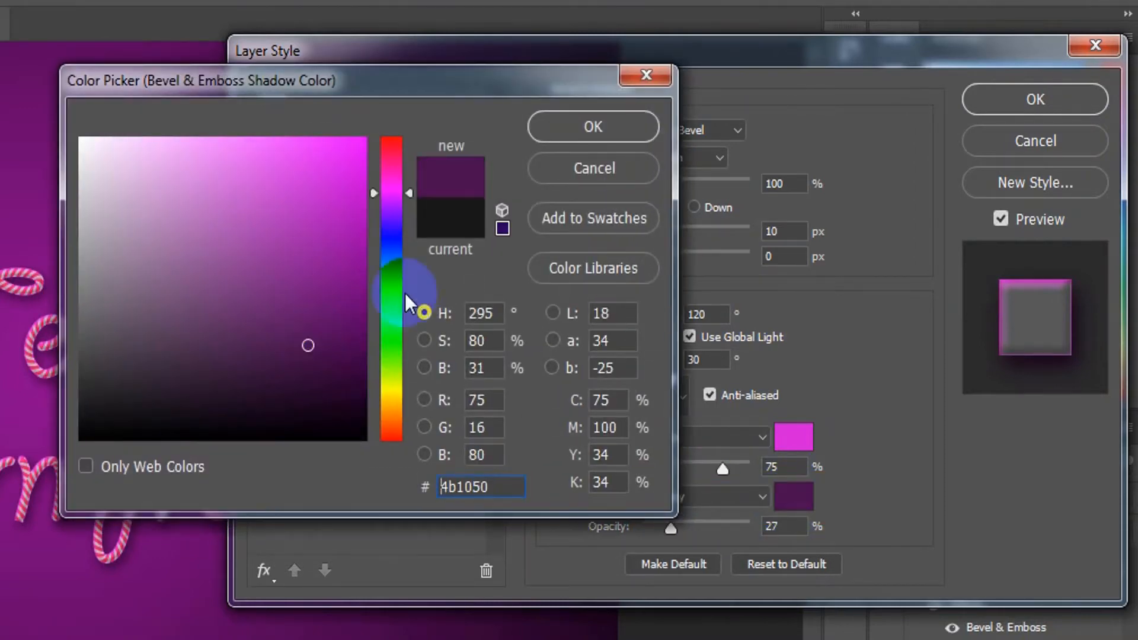
left_click(393, 177)
left_click(329, 300)
left_click(391, 169)
left_click(349, 292)
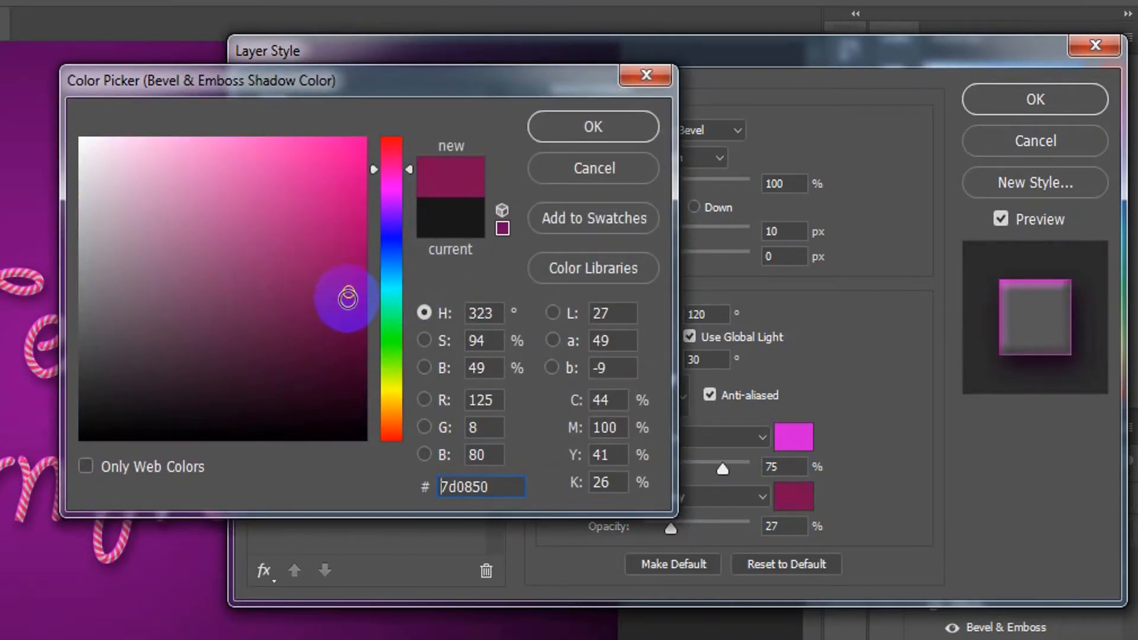
left_click(340, 330)
left_click(593, 127)
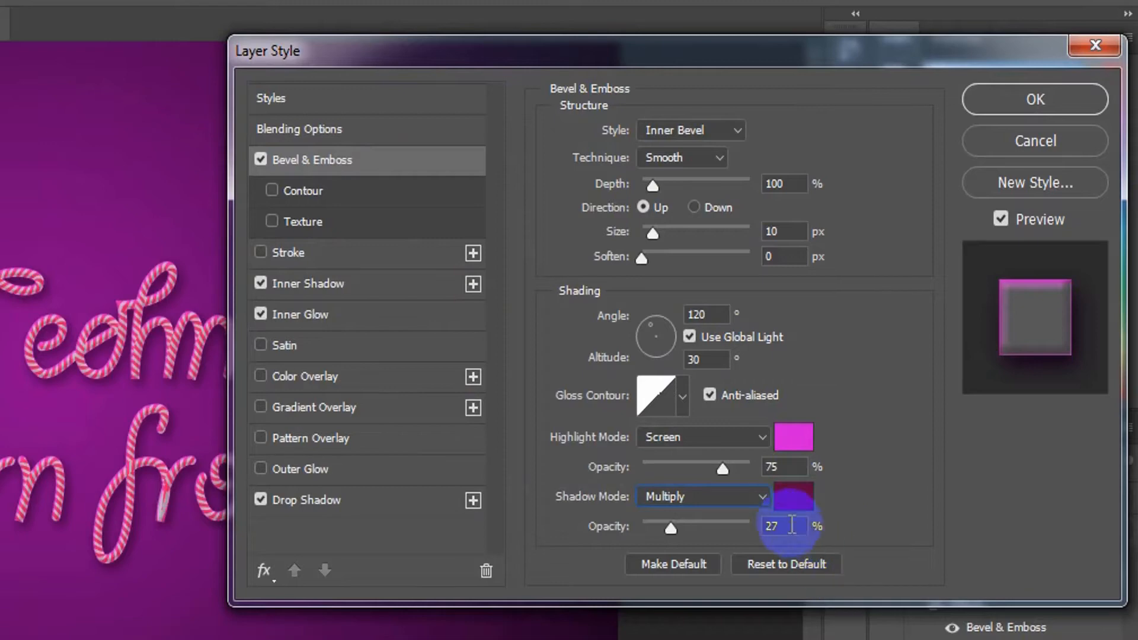
Set the bevel shadow's opacity to 75%.
left_click_drag(791, 524, 699, 522)
type("7")
type("5")
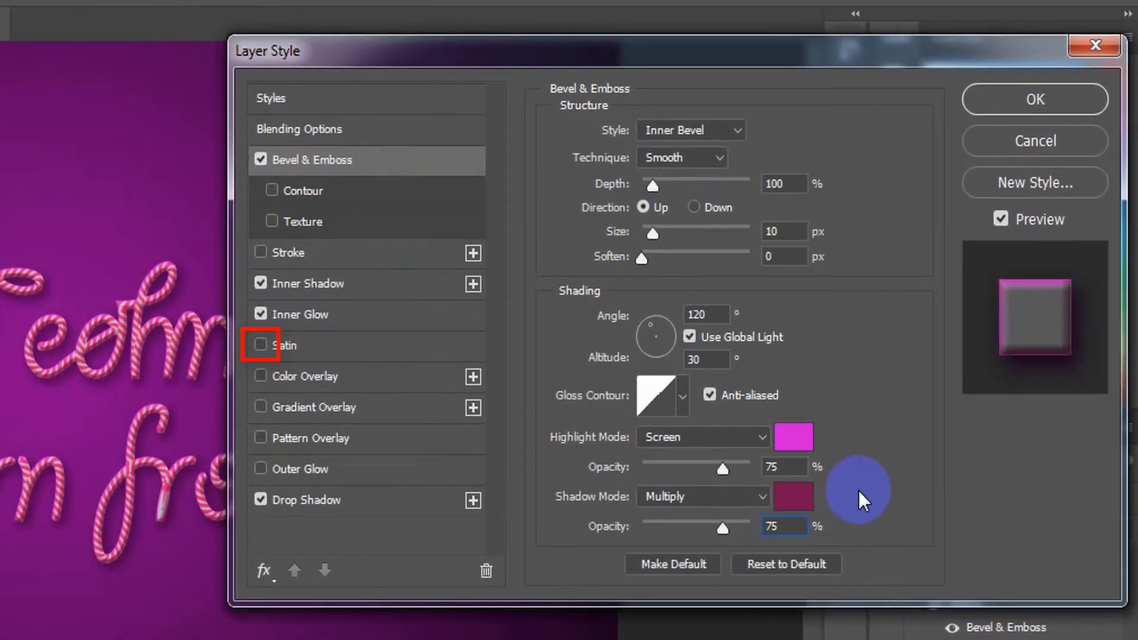
Add a Satin effect to the lettering with a bright magenta color and the Hard Light blend mode.
left_click(309, 343)
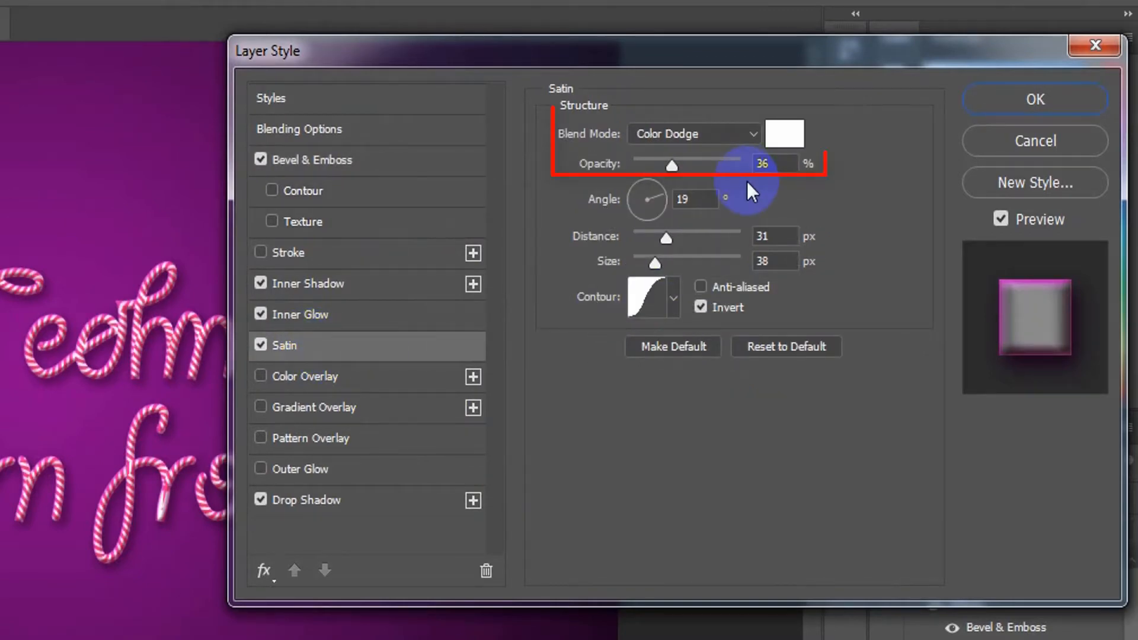
left_click(784, 133)
left_click_drag(385, 185, 387, 180)
left_click(352, 181)
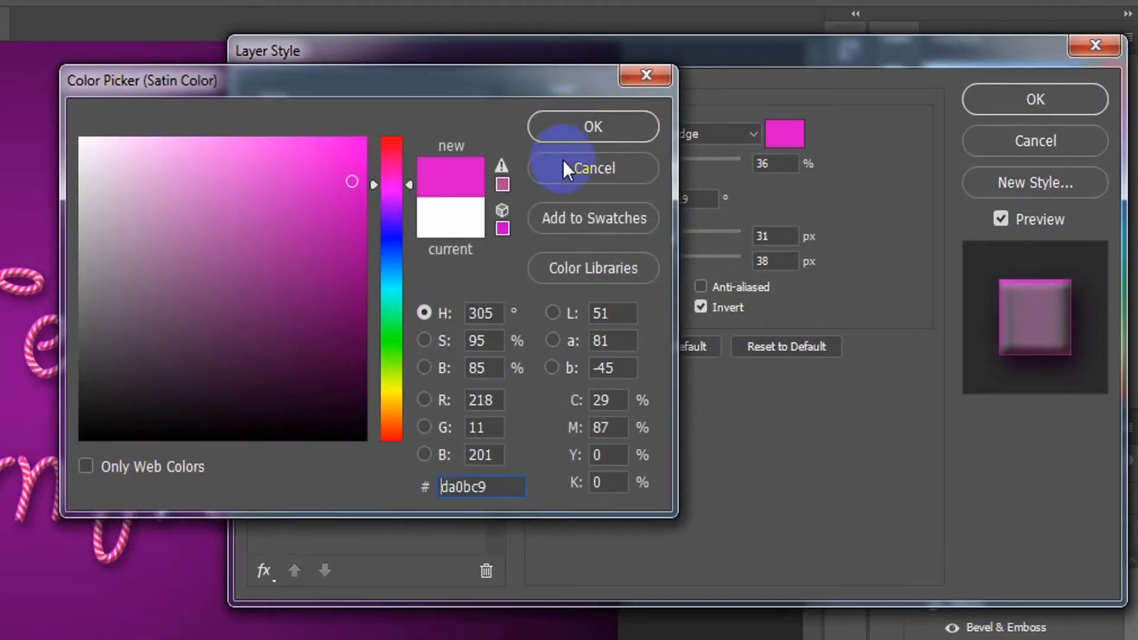
left_click(600, 123)
left_click(711, 133)
left_click(682, 396)
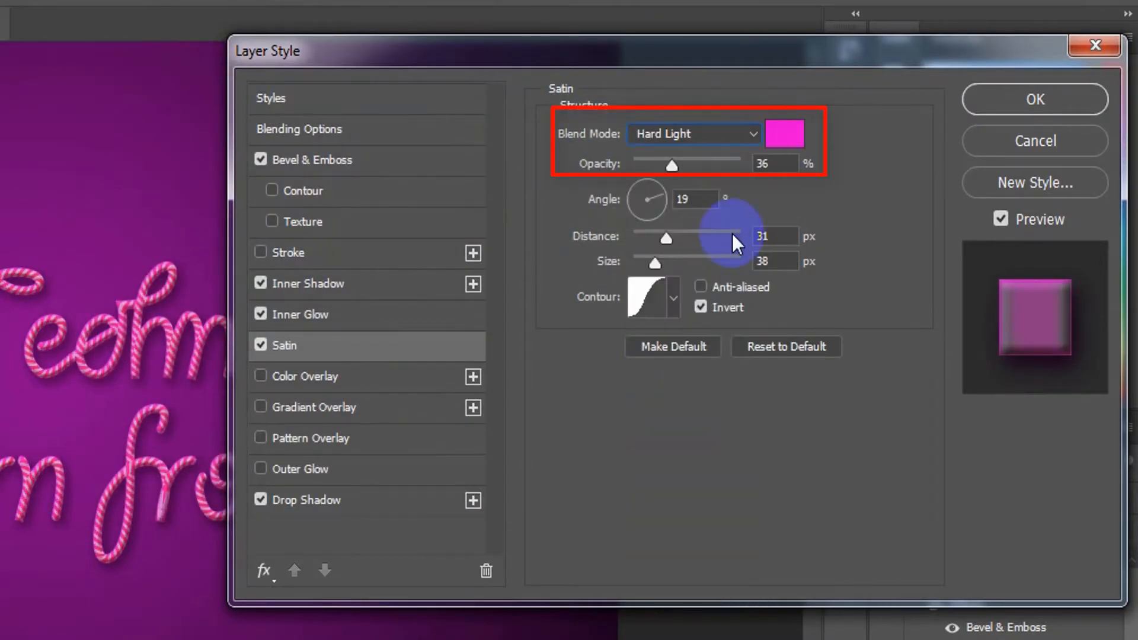
Set the satin's opacity to 19%, distance to 13 px and size to 2 px, and enable anti-aliasing on its contour.
left_click_drag(775, 164, 513, 164)
type("19")
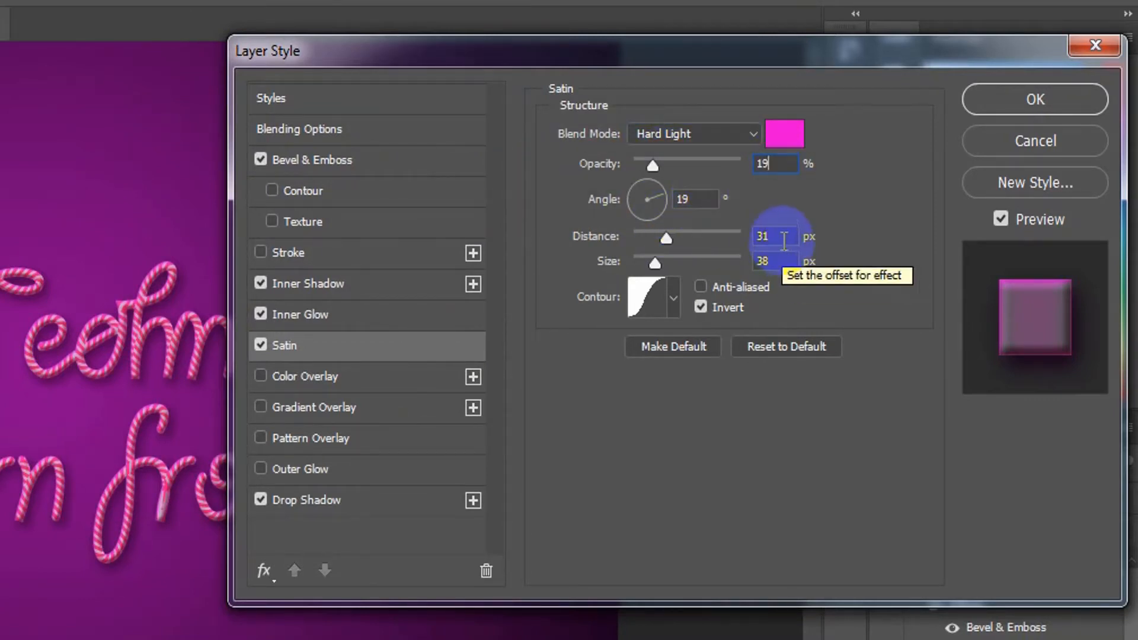
left_click(773, 236)
type("13")
left_click(783, 264)
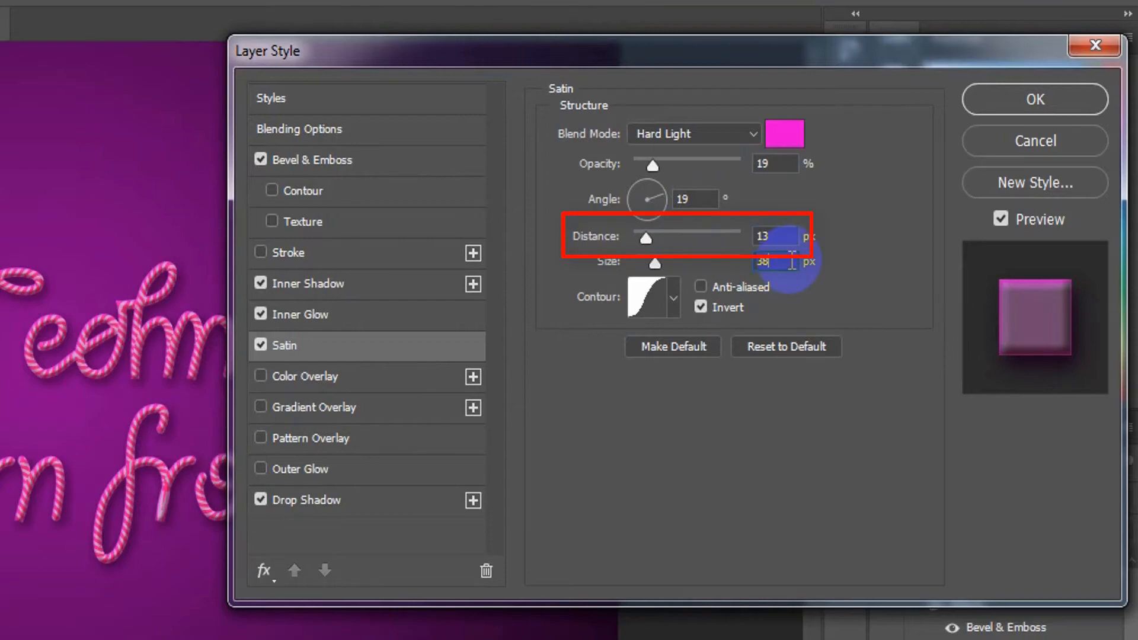
type("2")
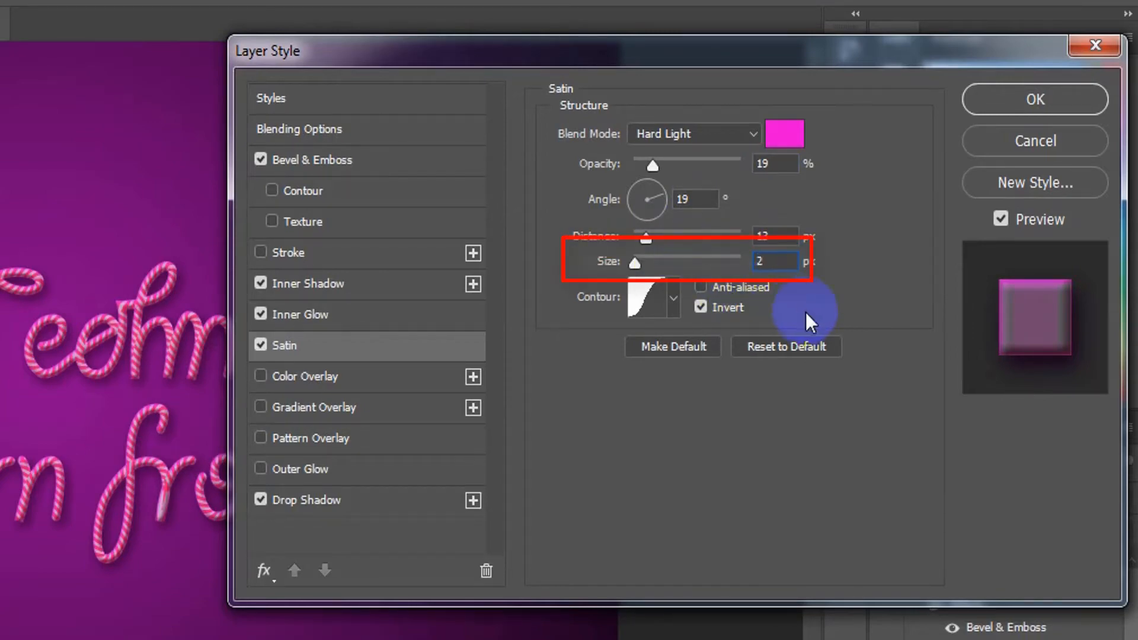
left_click(717, 287)
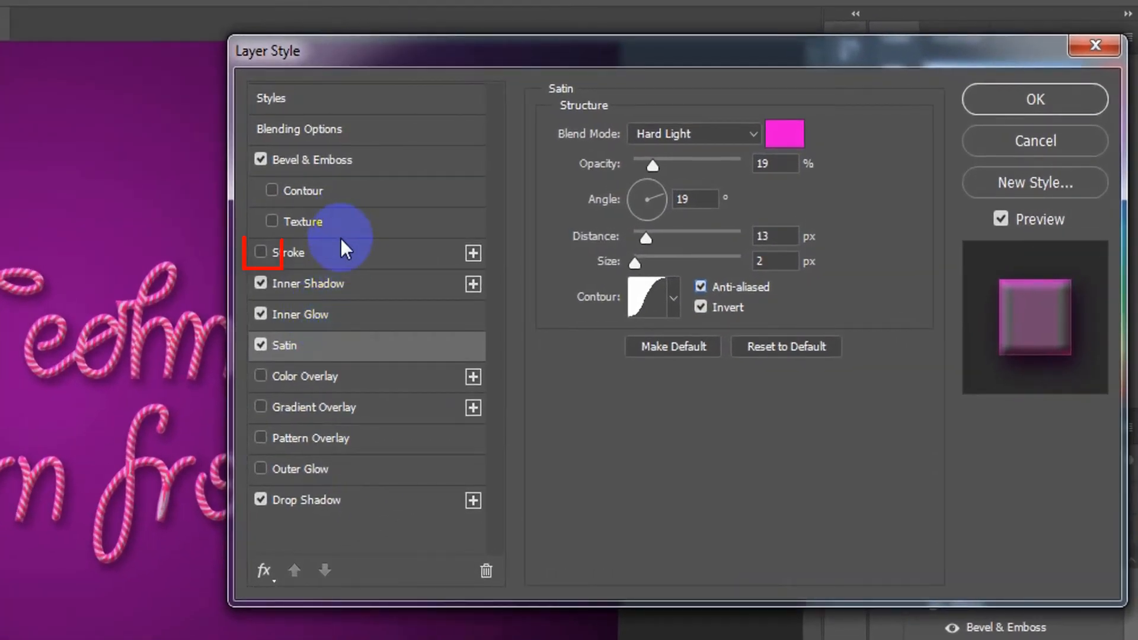
Add a 1 px outside Stroke effect and change its fill type to Color.
left_click(339, 252)
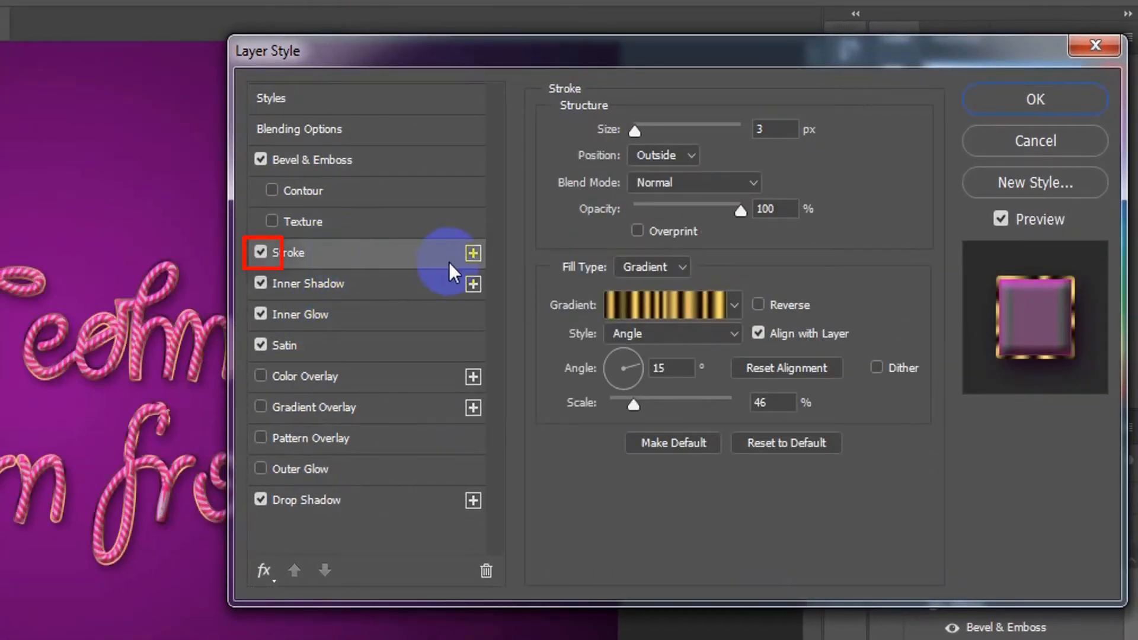
left_click(592, 135)
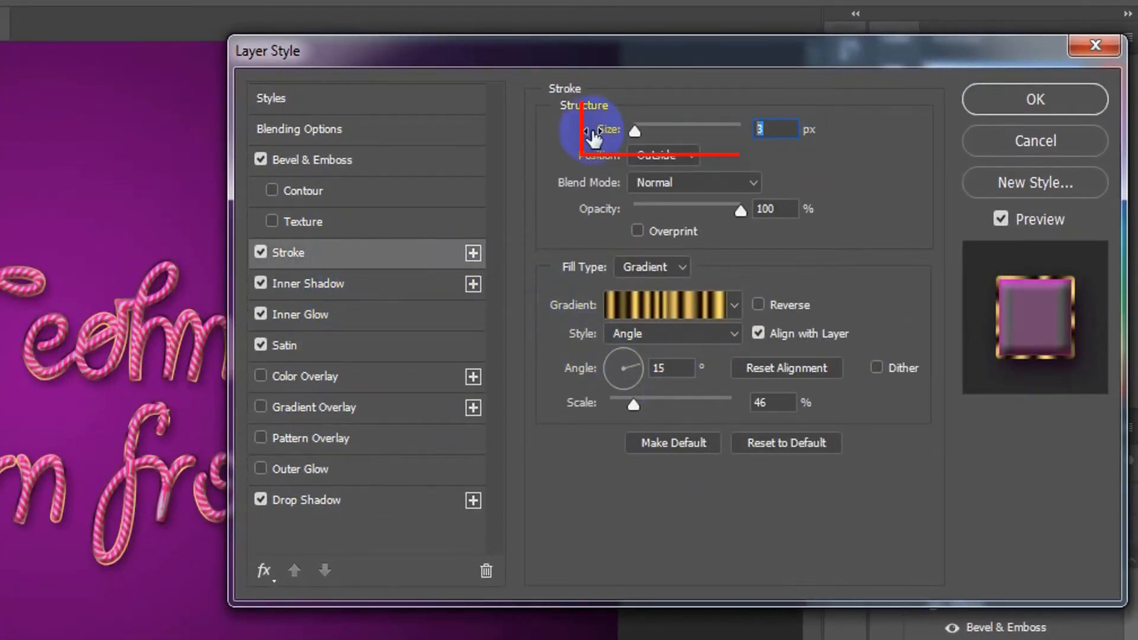
type("1")
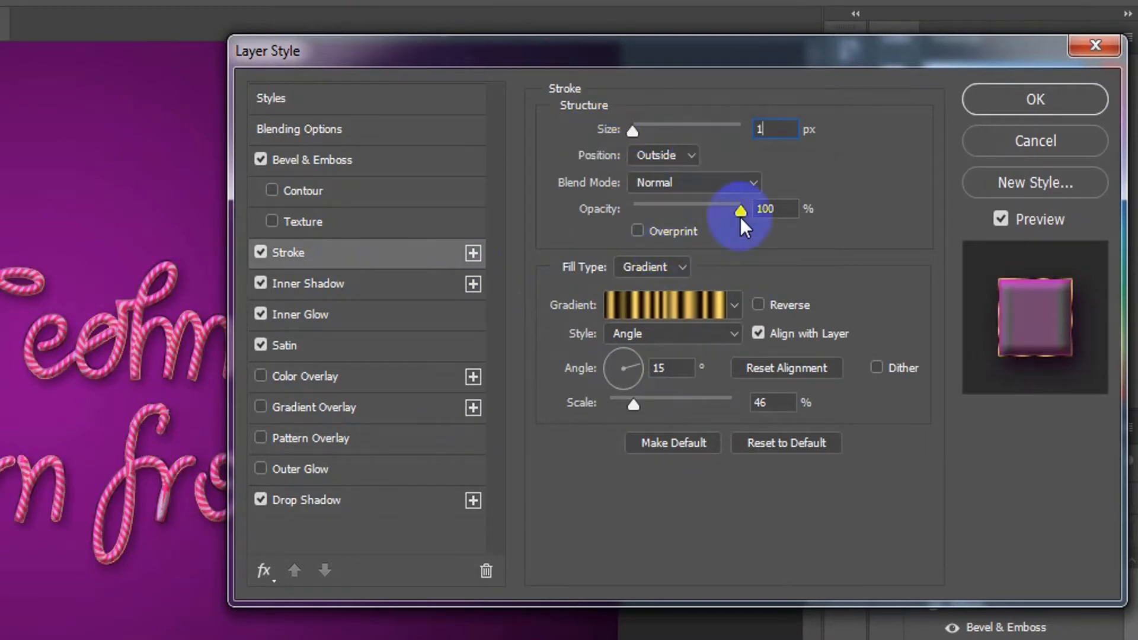
left_click(671, 266)
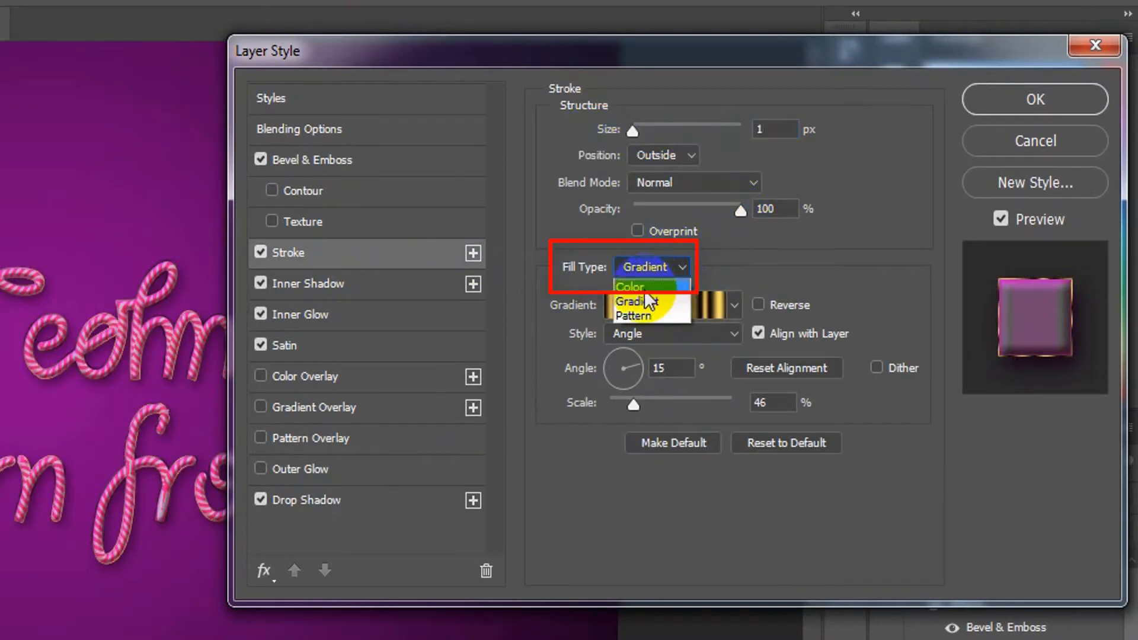
left_click(646, 287)
Give the stroke the dark purple color #330235 and apply the layer styles to the lettering.
left_click(602, 305)
left_click(395, 186)
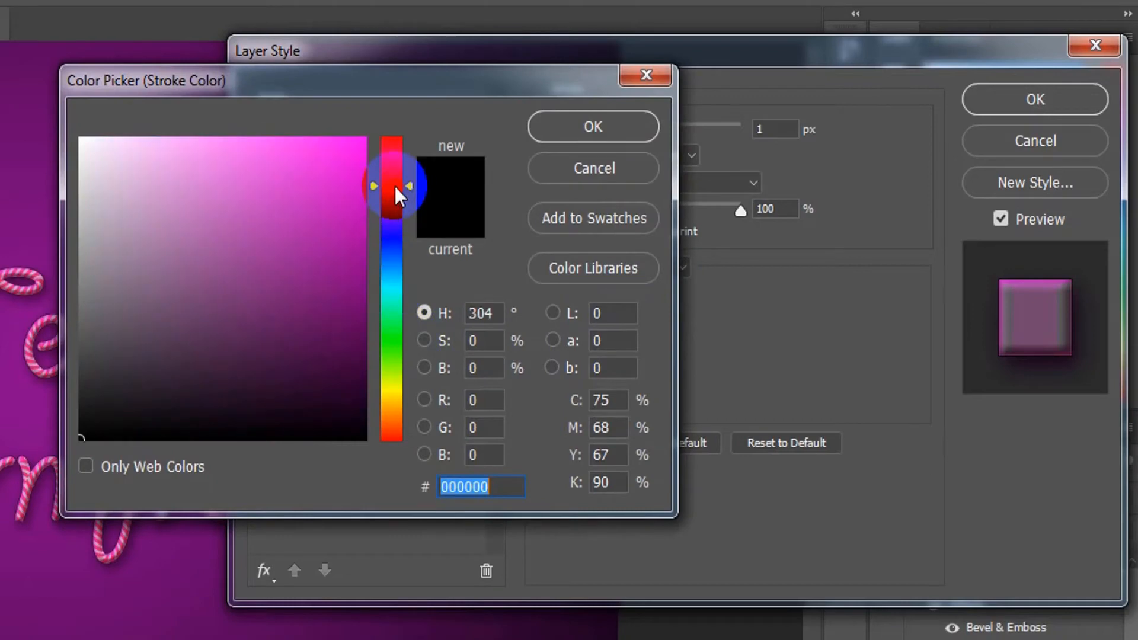
left_click(356, 329)
left_click_drag(354, 362, 357, 378)
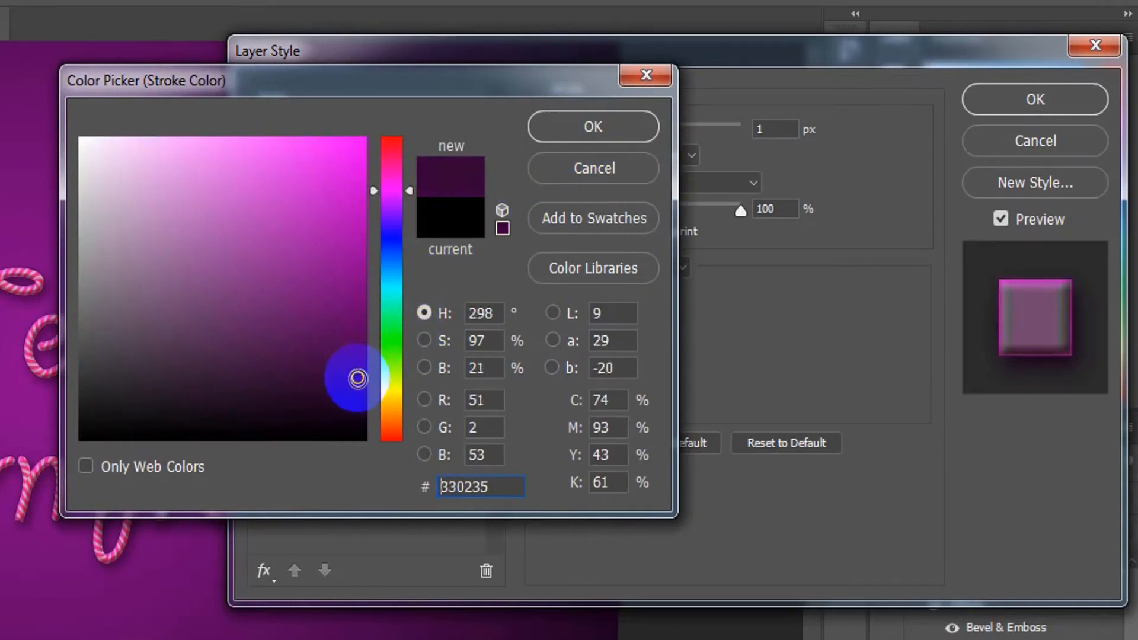
left_click(592, 126)
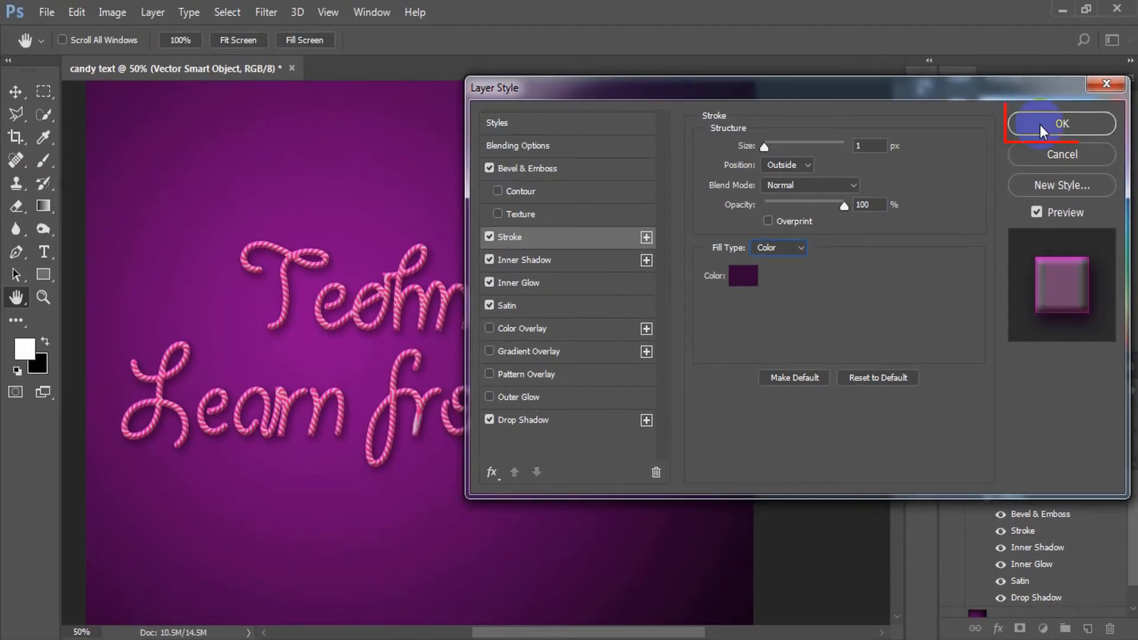
left_click(1041, 124)
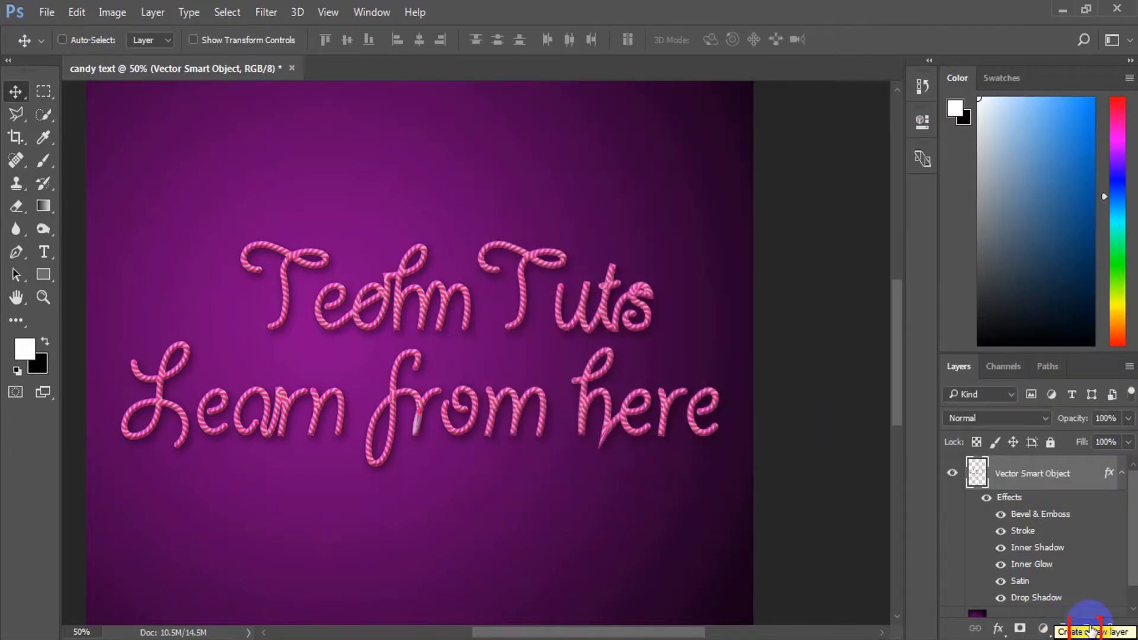
Create a new layer and set its blend mode to Multiply in the blending options.
left_click(1089, 629)
right_click(1036, 474)
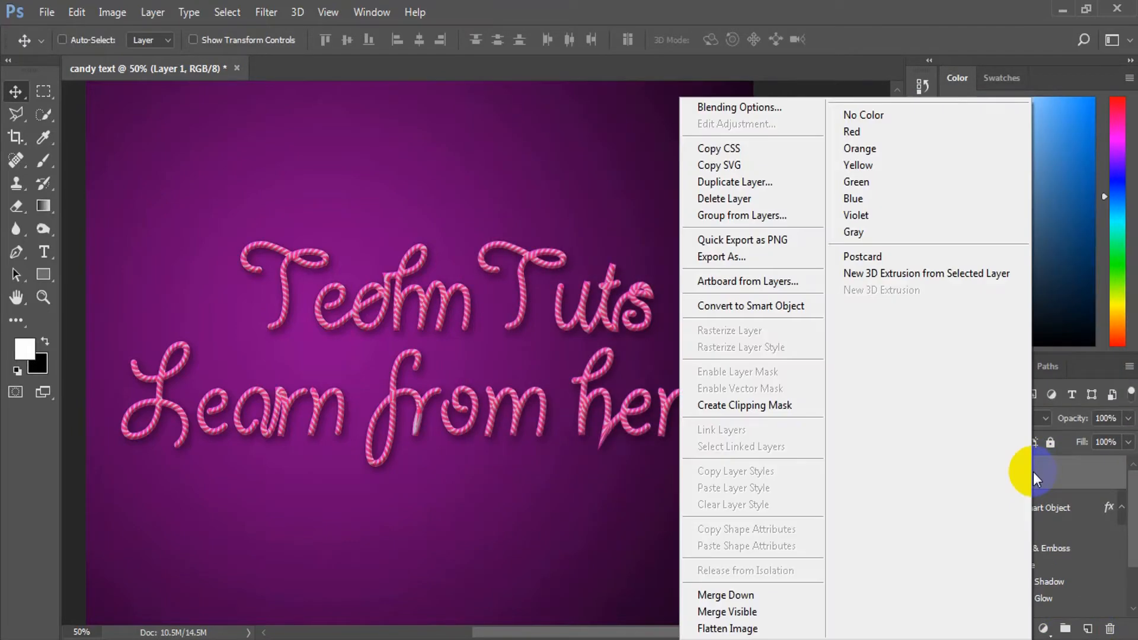
left_click(764, 107)
left_click(837, 146)
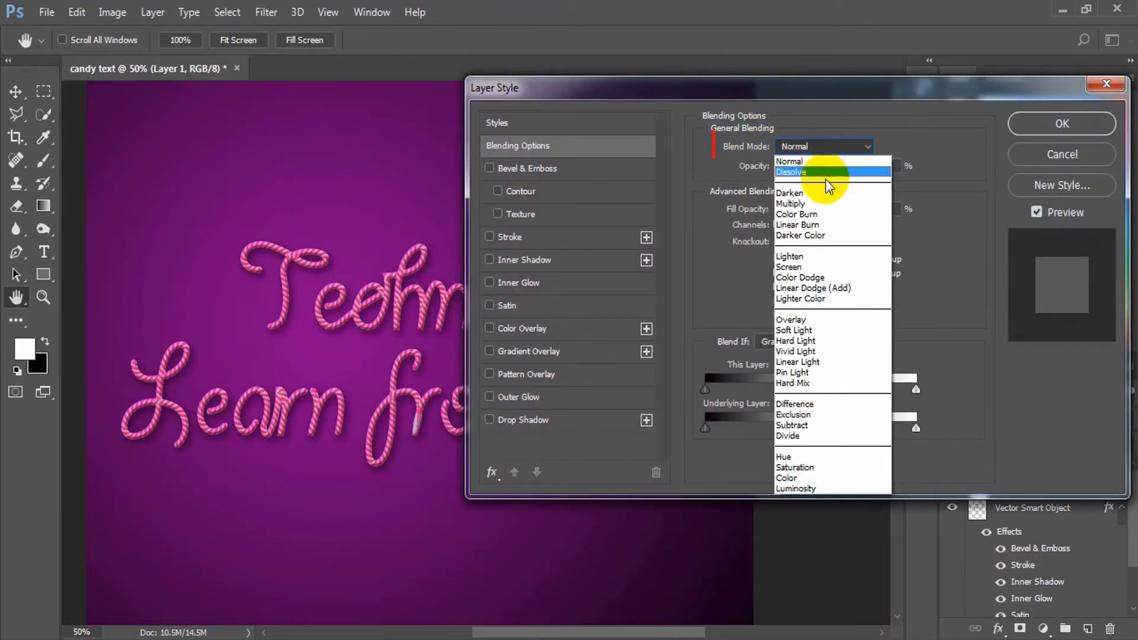
left_click(790, 204)
key("Return")
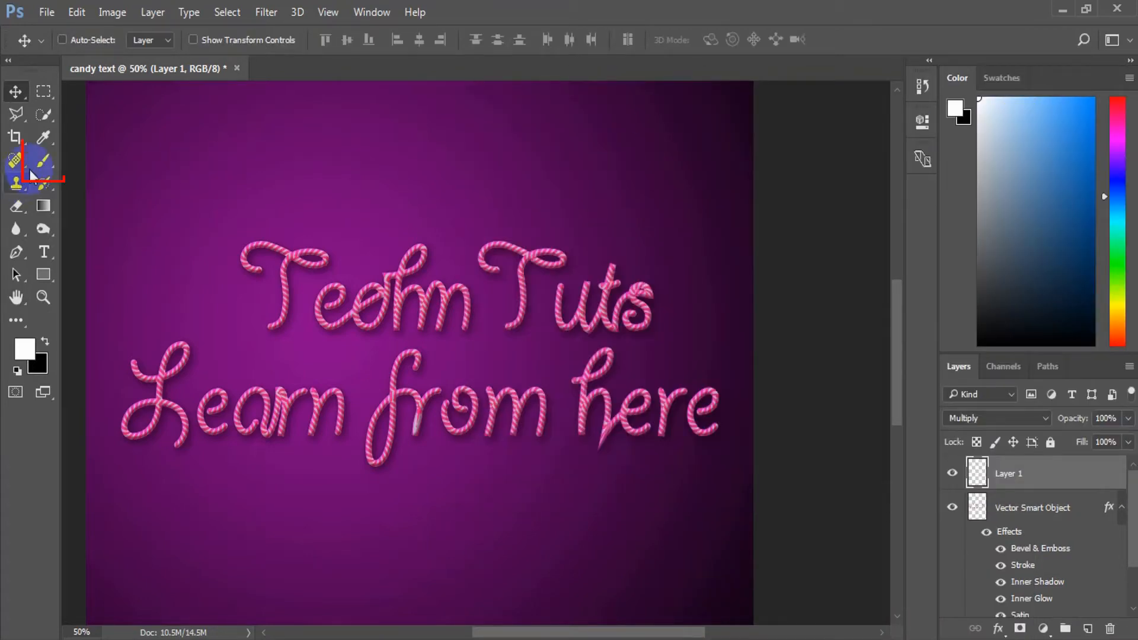
Set up a soft round 300 px brush with 0% hardness and the dark purple foreground color #280135.
left_click(49, 165)
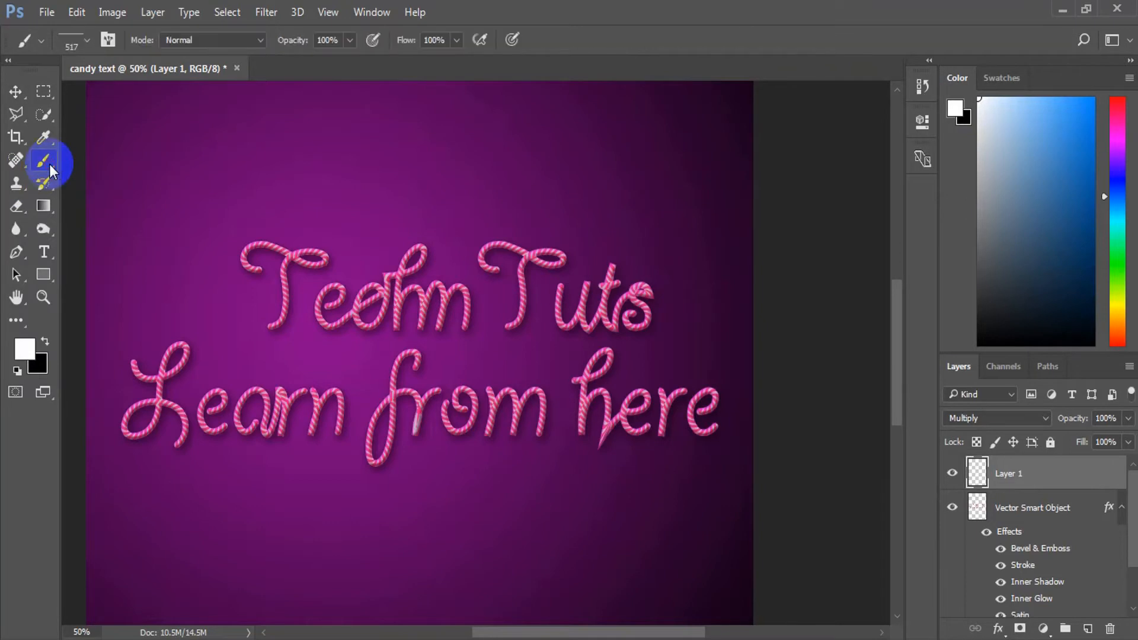
left_click(83, 42)
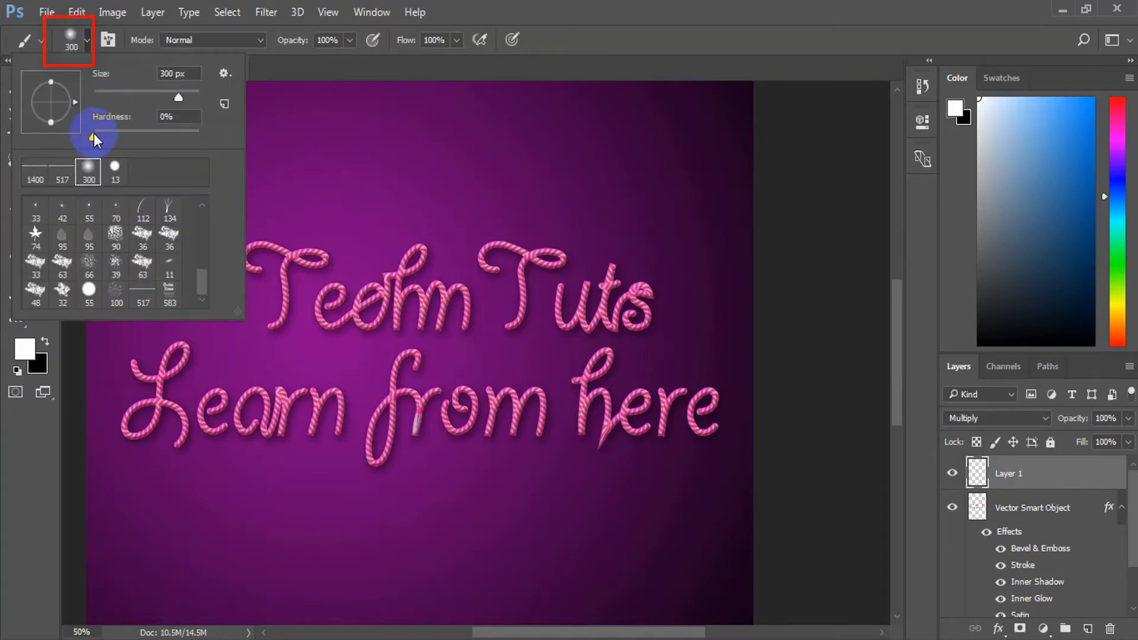
left_click(25, 349)
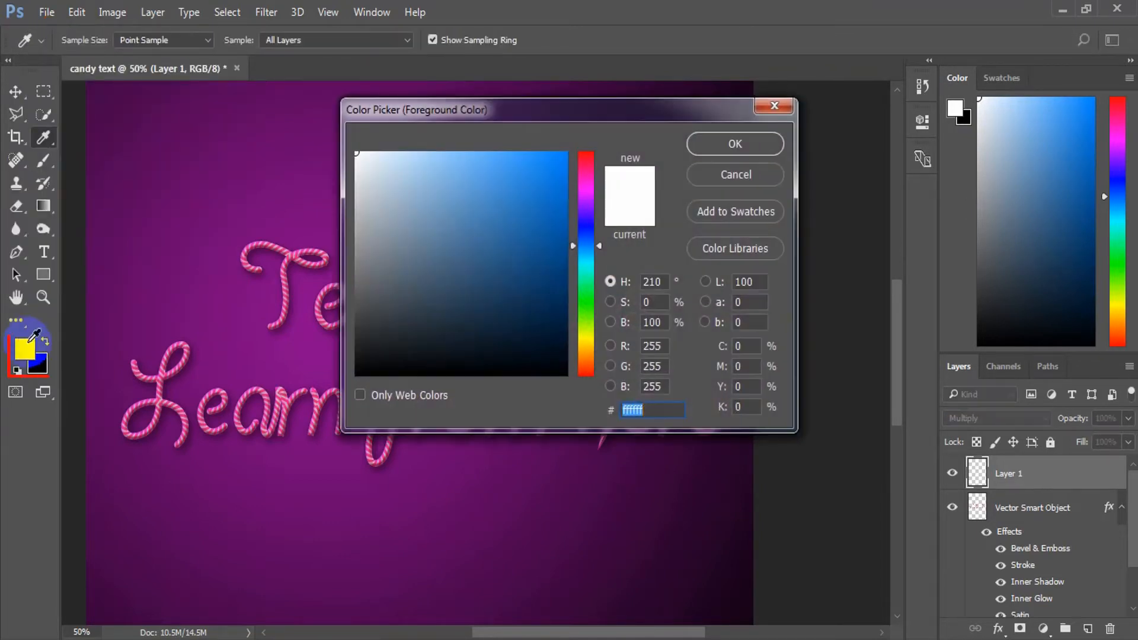
mouse_move(582, 247)
left_mouse_down()
mouse_move(582, 190)
mouse_move(582, 207)
left_mouse_up()
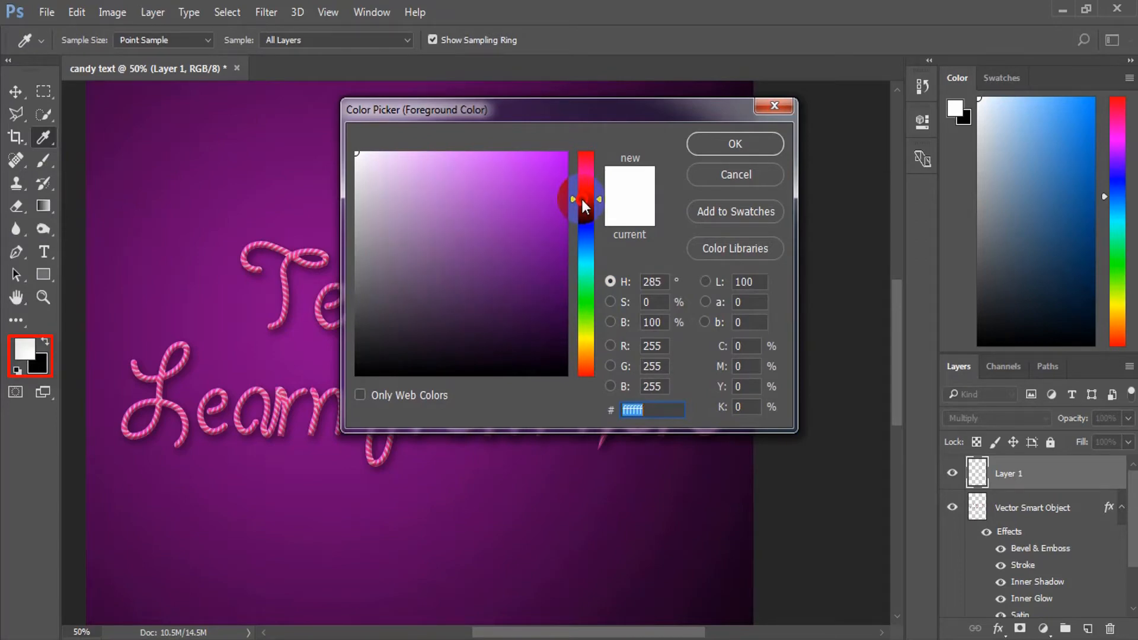
left_click(564, 330)
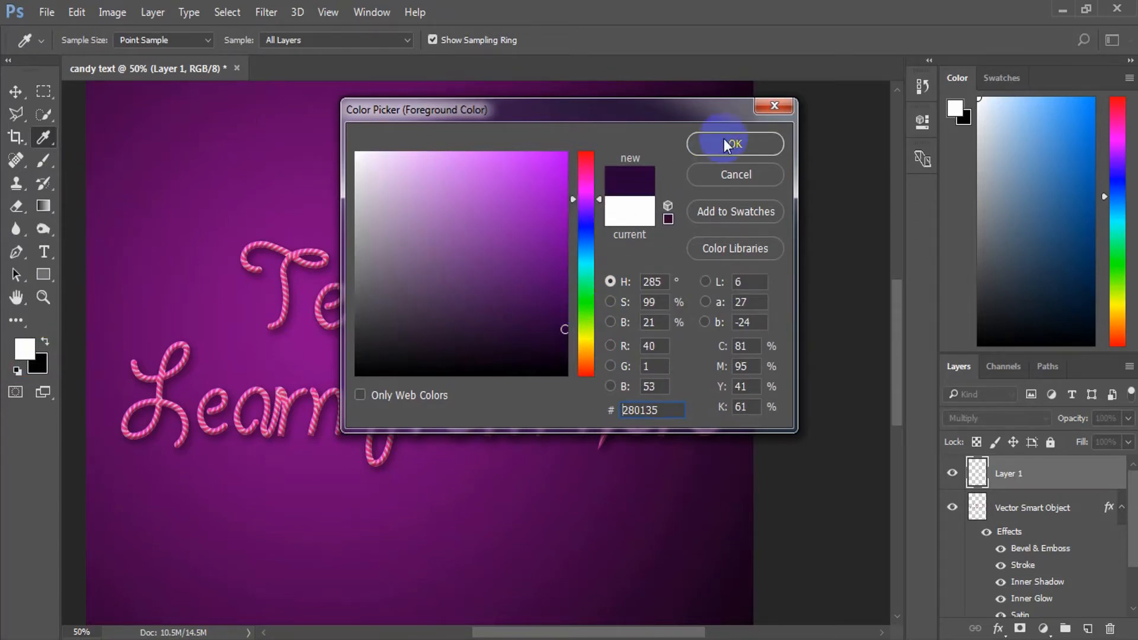
left_click(728, 145)
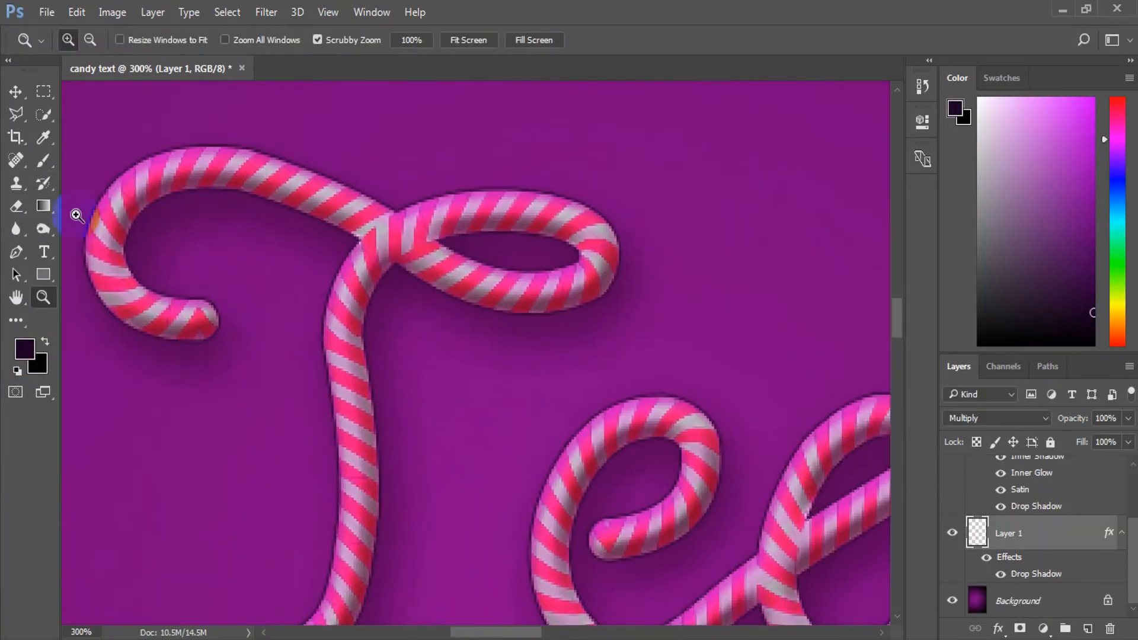
Paint soft dark shadows on Layer 1 with a 20 px brush along the curves and stem of the first T, redoing the lower stem stroke.
key("b")
mouse_move(160, 241)
left_mouse_down()
mouse_move(182, 286)
mouse_move(149, 272)
mouse_move(153, 201)
left_mouse_up()
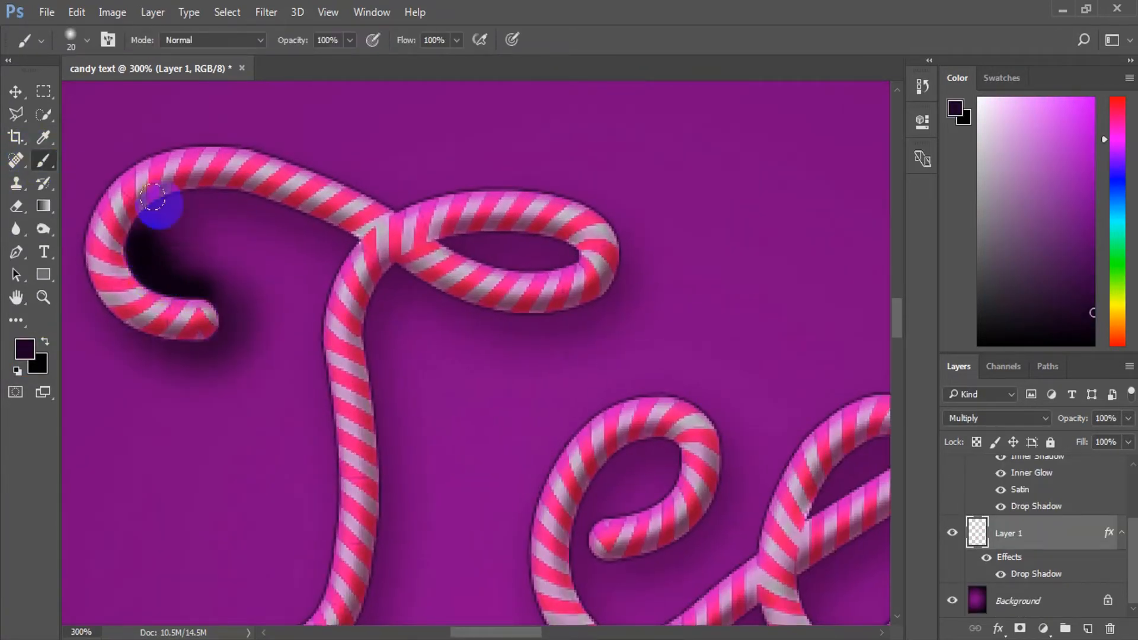
scroll(425, 318, "down", 6)
scroll(478, 191, "up", 3)
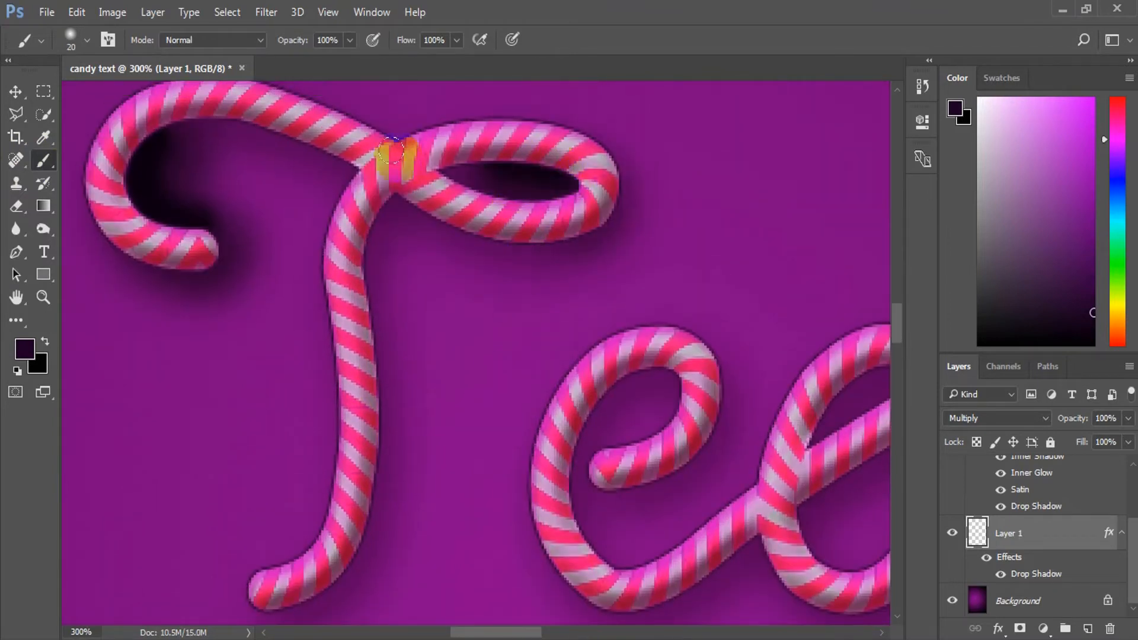
scroll(330, 241, "down", 1)
mouse_move(352, 390)
left_mouse_down()
mouse_move(343, 472)
mouse_move(267, 549)
left_mouse_up()
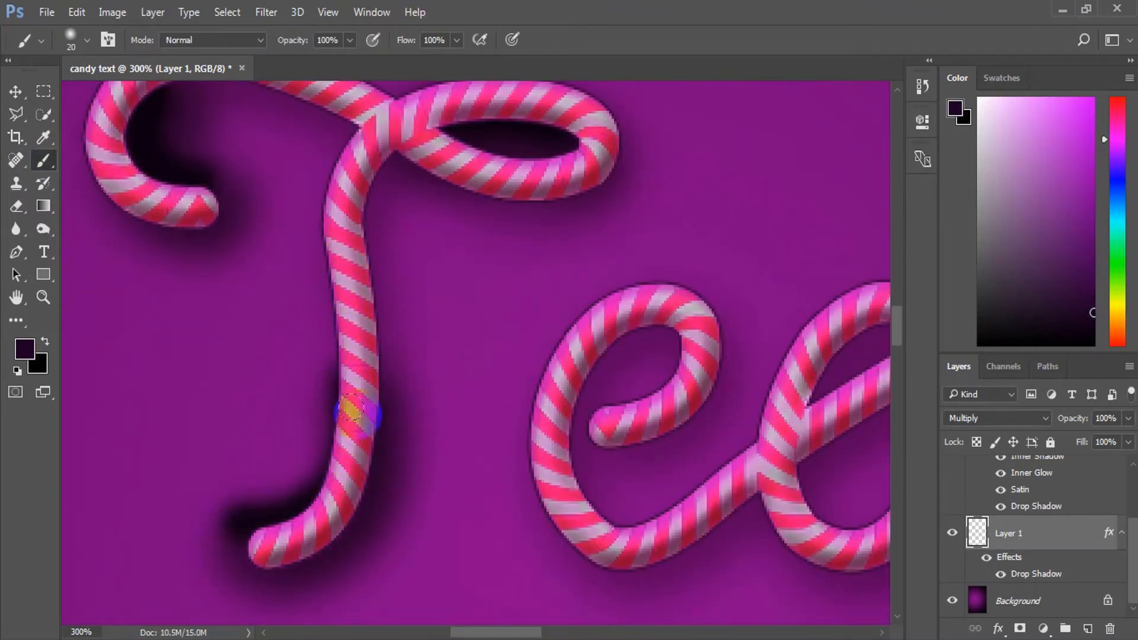
key("ctrl+z")
mouse_move(356, 427)
left_mouse_down()
mouse_move(326, 489)
mouse_move(300, 519)
mouse_move(239, 517)
left_mouse_up()
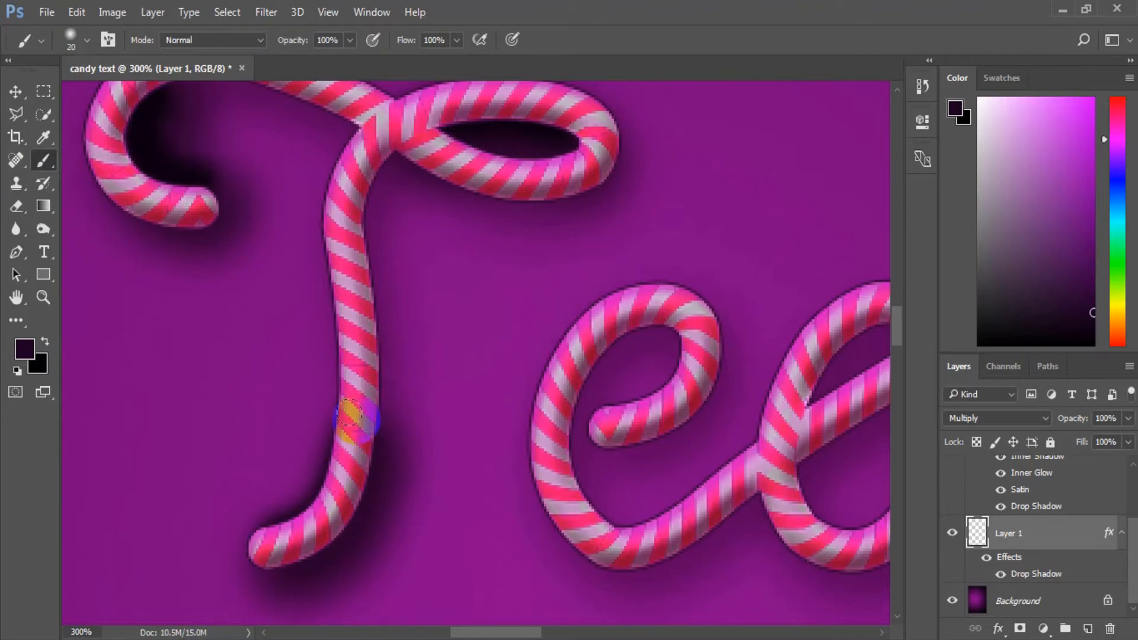
mouse_move(349, 413)
left_mouse_down()
mouse_move(339, 246)
mouse_move(348, 183)
left_mouse_up()
Paint shadows around the letters following the first T on Layer 1 with a smaller 12 px soft brush.
mouse_move(445, 383)
left_mouse_down()
mouse_move(490, 285)
mouse_move(613, 265)
left_mouse_up()
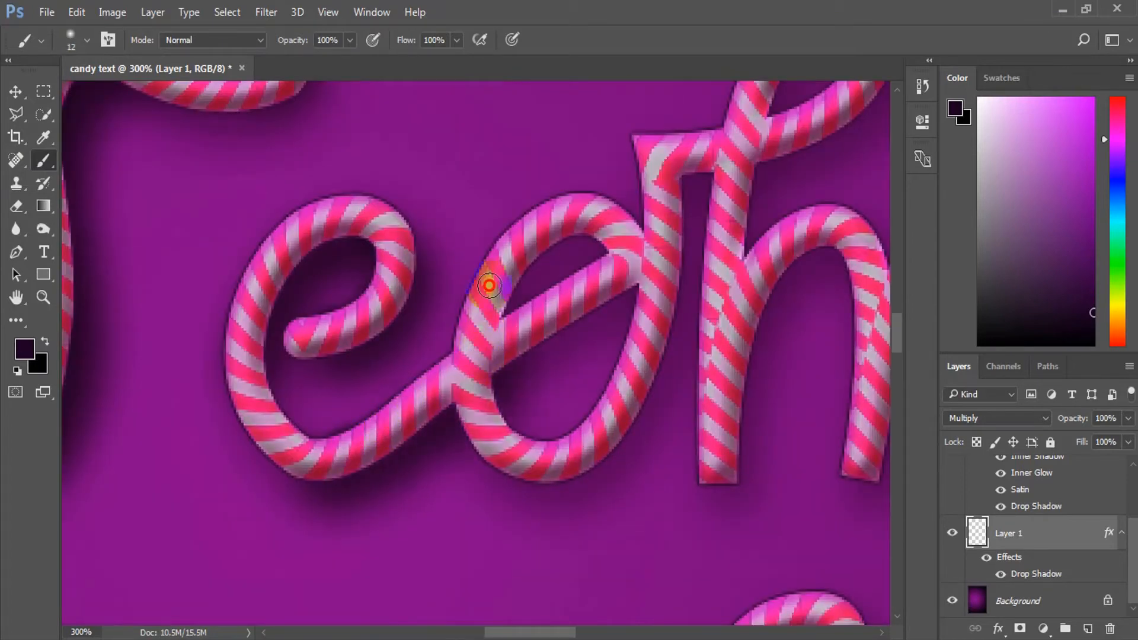
mouse_move(511, 453)
left_mouse_down()
mouse_move(721, 152)
mouse_move(441, 136)
left_mouse_up()
mouse_move(441, 142)
left_mouse_down()
mouse_move(455, 356)
mouse_move(563, 228)
mouse_move(617, 322)
mouse_move(719, 414)
left_mouse_up()
scroll(610, 310, "right", 4)
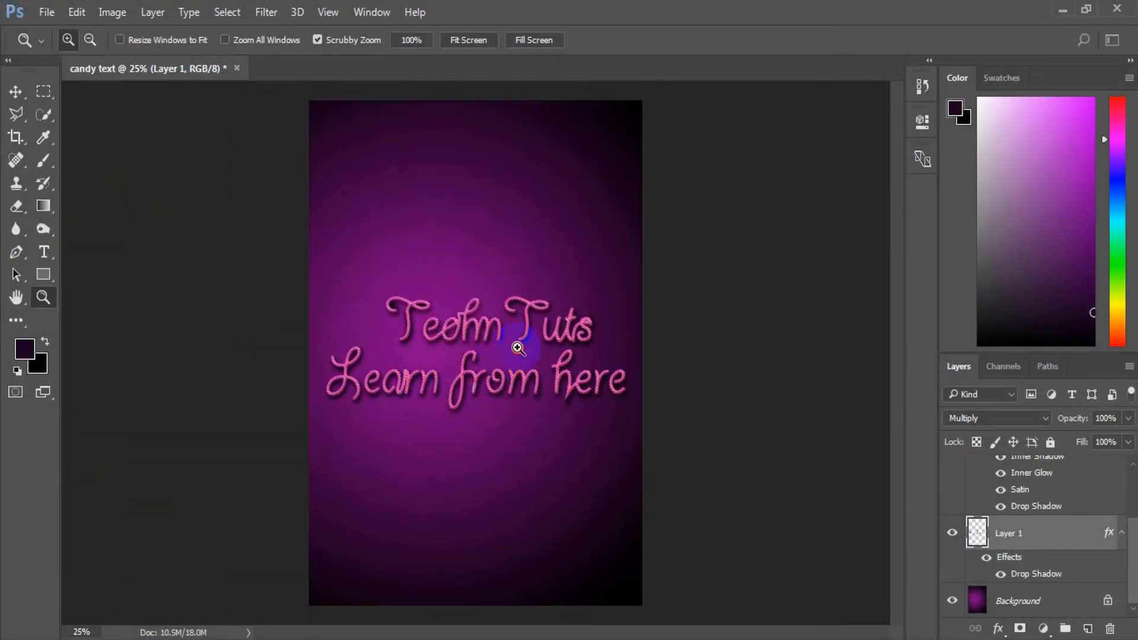
Create another new layer and move it beneath the vector smart object with the lettering.
left_click(448, 357)
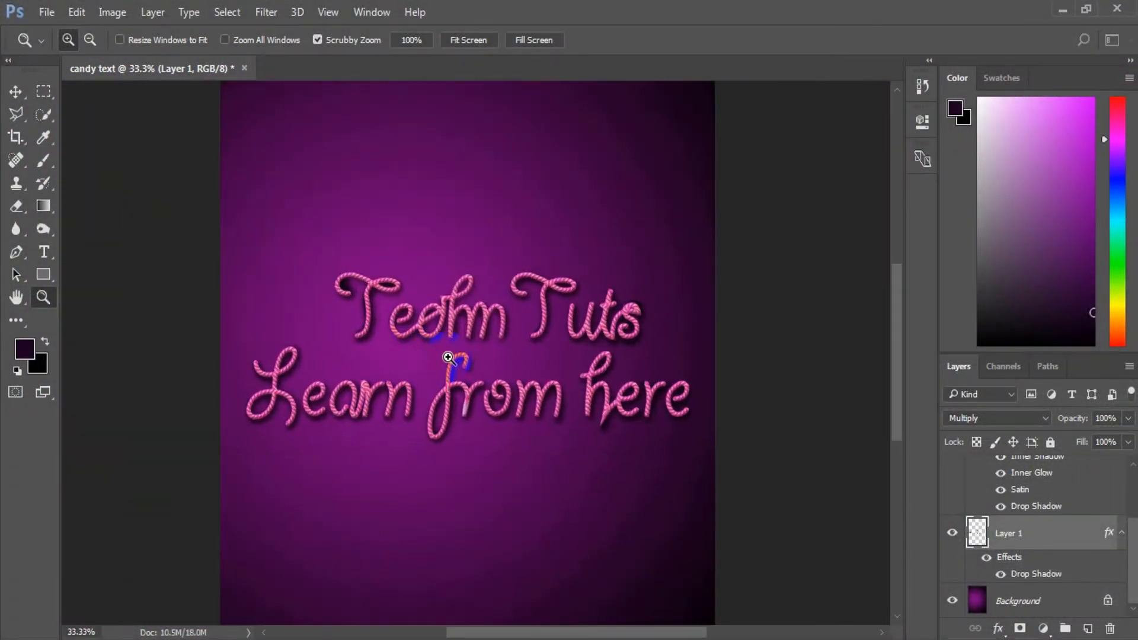
left_click(449, 357)
left_click(451, 356)
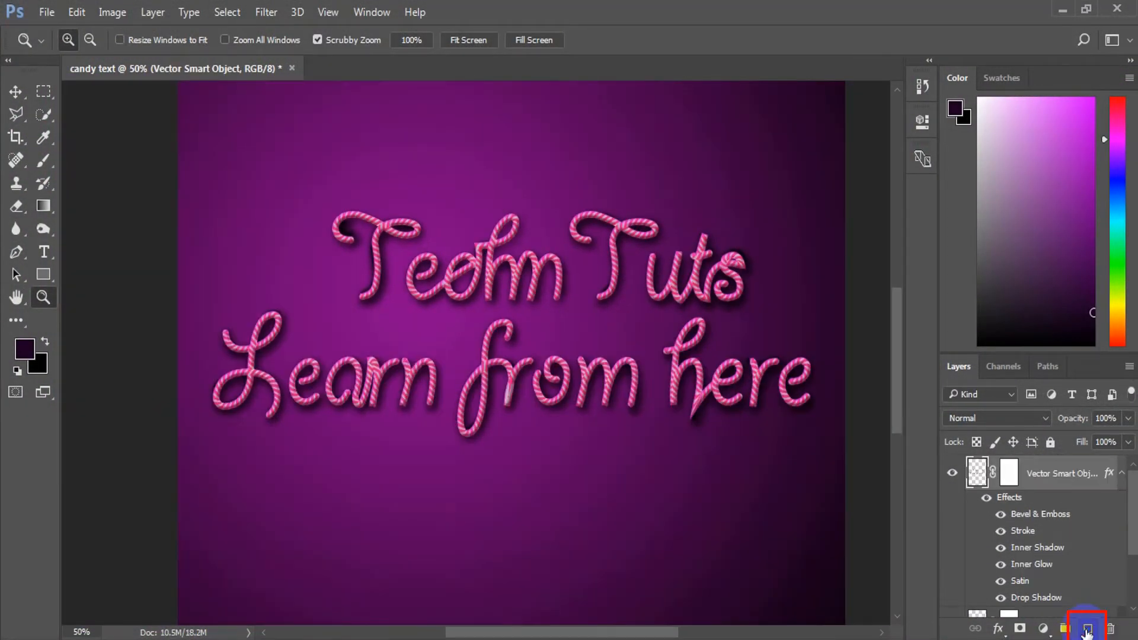
left_click(1087, 630)
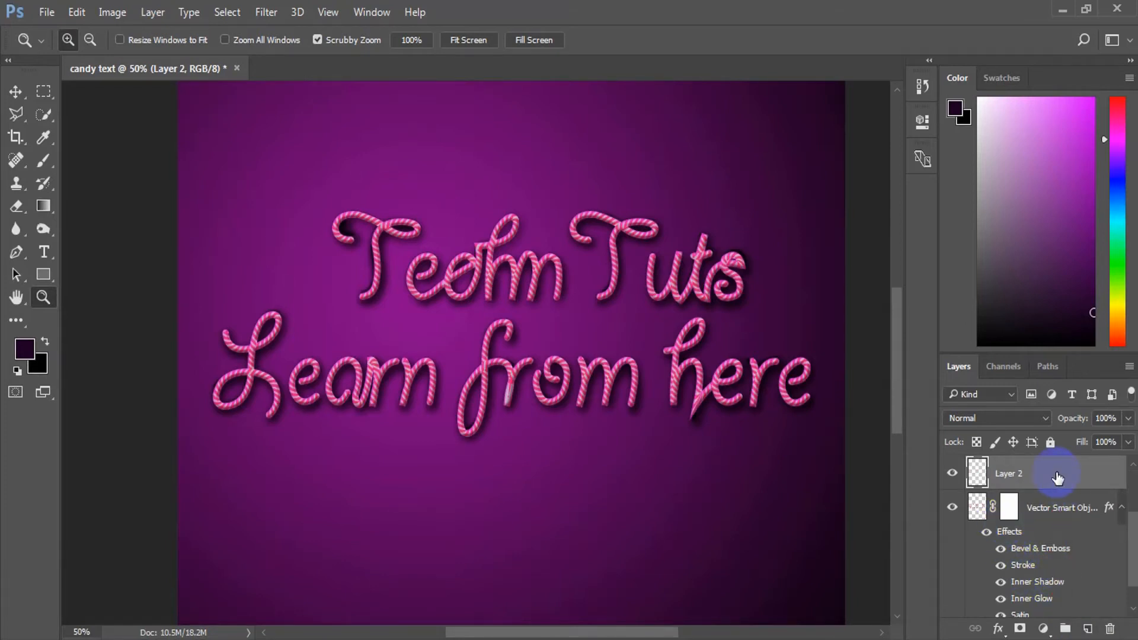
key("ctrl+bracketleft")
Paint a short dark shadow on Layer 2 beside the stem of the r in "from" with the 12 px soft brush, undoing the first longer stroke.
left_click(44, 160)
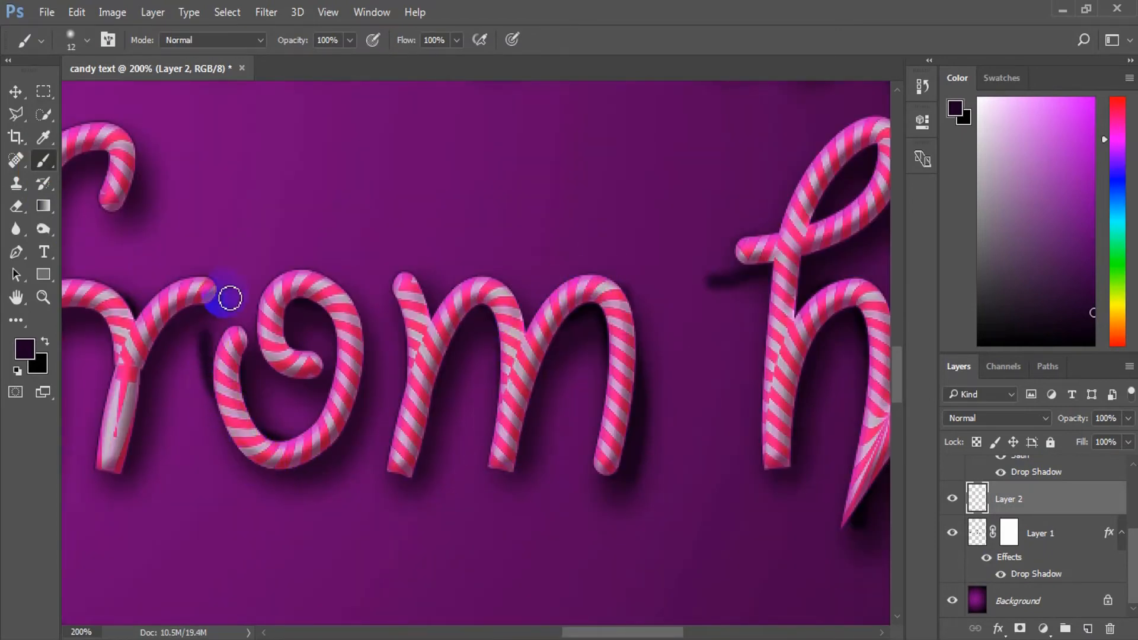
left_click_drag(240, 396, 643, 335)
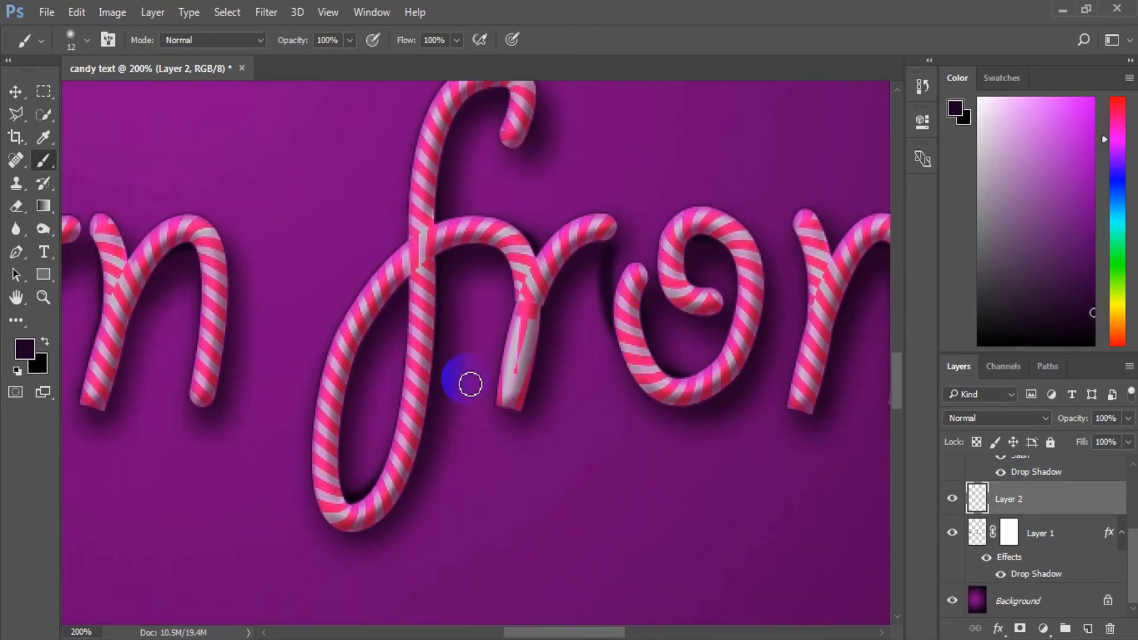
mouse_move(515, 294)
left_mouse_down()
mouse_move(488, 380)
mouse_move(439, 429)
left_mouse_up()
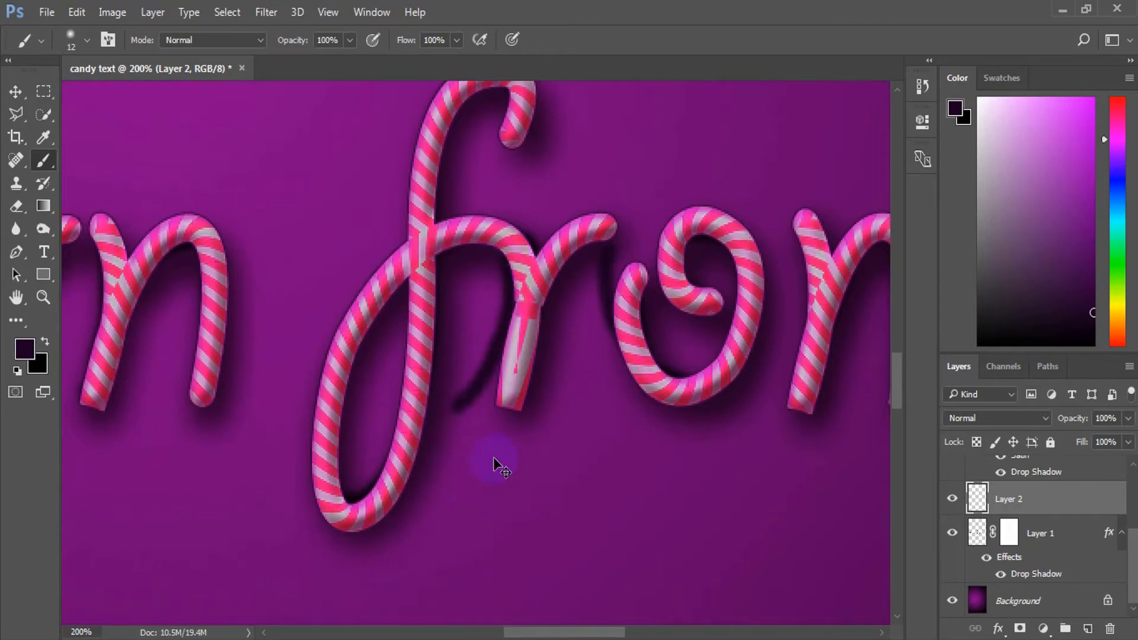
key("ctrl+z")
left_click(513, 358)
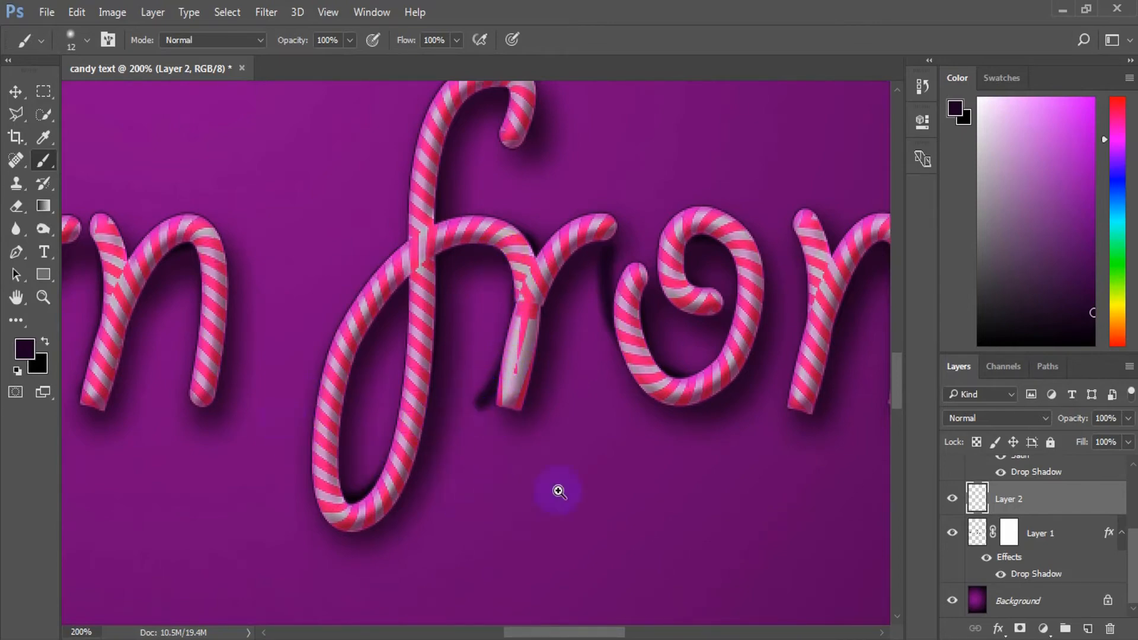
key("z")
left_click(581, 415, "alt")
left_click(581, 415, "alt")
left_click(581, 415, "alt")
left_click(581, 415, "alt")
key("v")
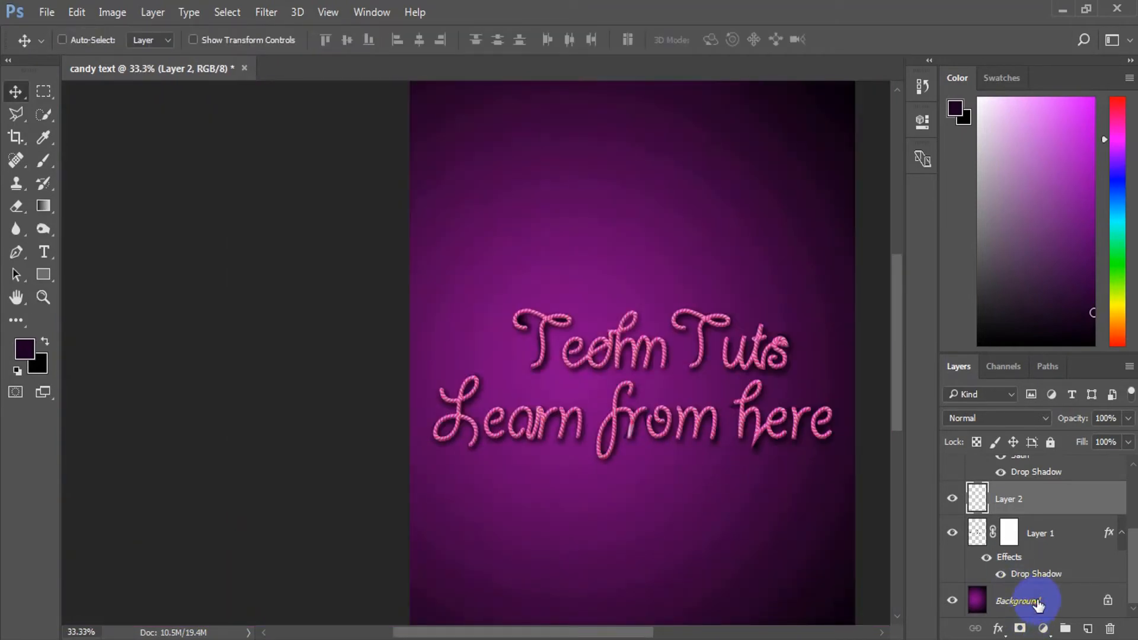
Place the paper_texture_v5_by_bashcorpo image as an embedded layer directly above the Background and set its blend mode to Multiply.
left_click(1036, 602)
left_click(47, 11)
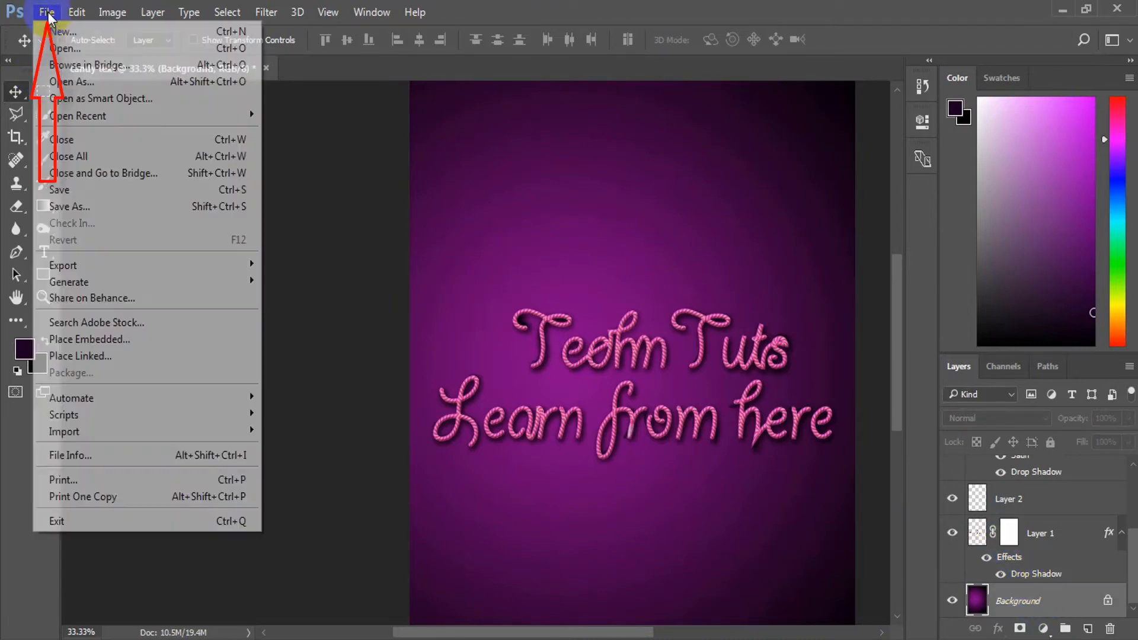
left_click(123, 342)
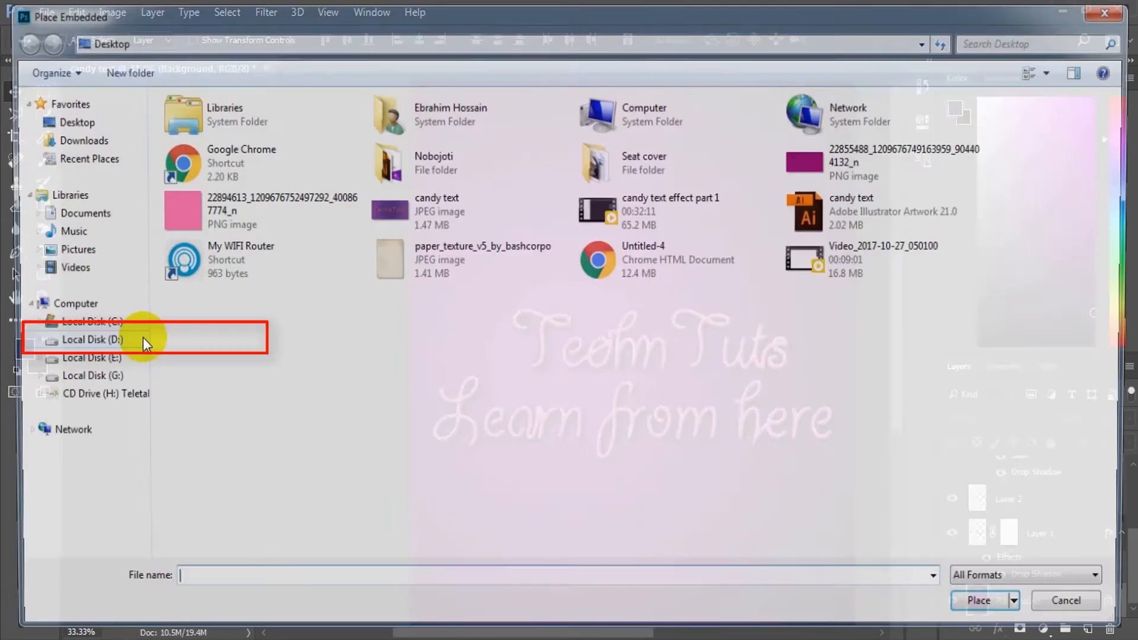
double_click(392, 261)
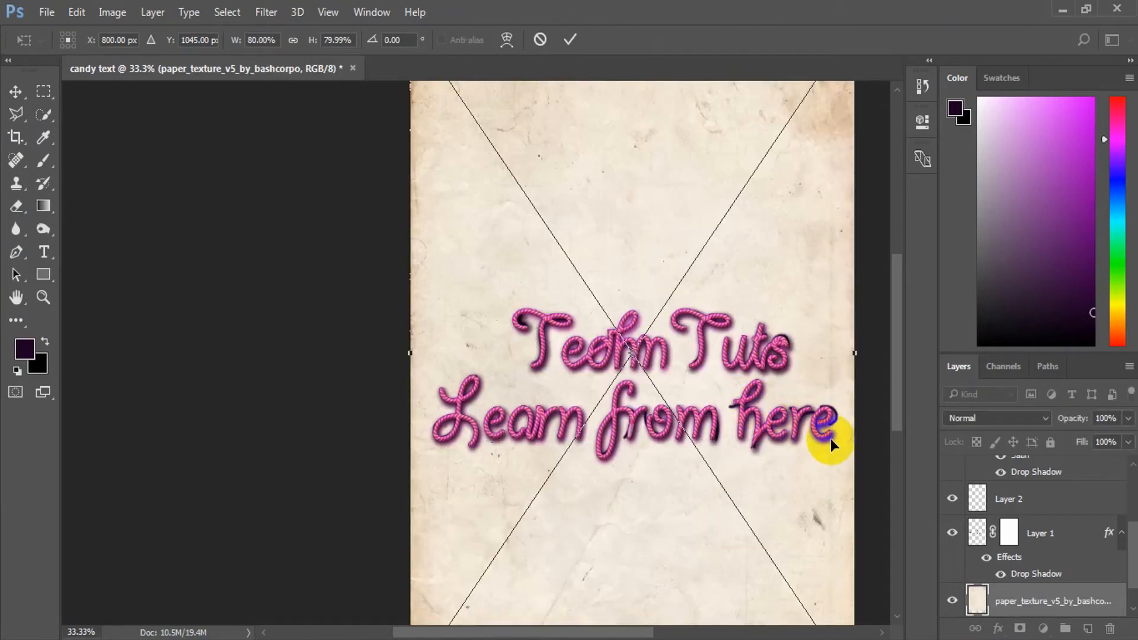
left_click(570, 40)
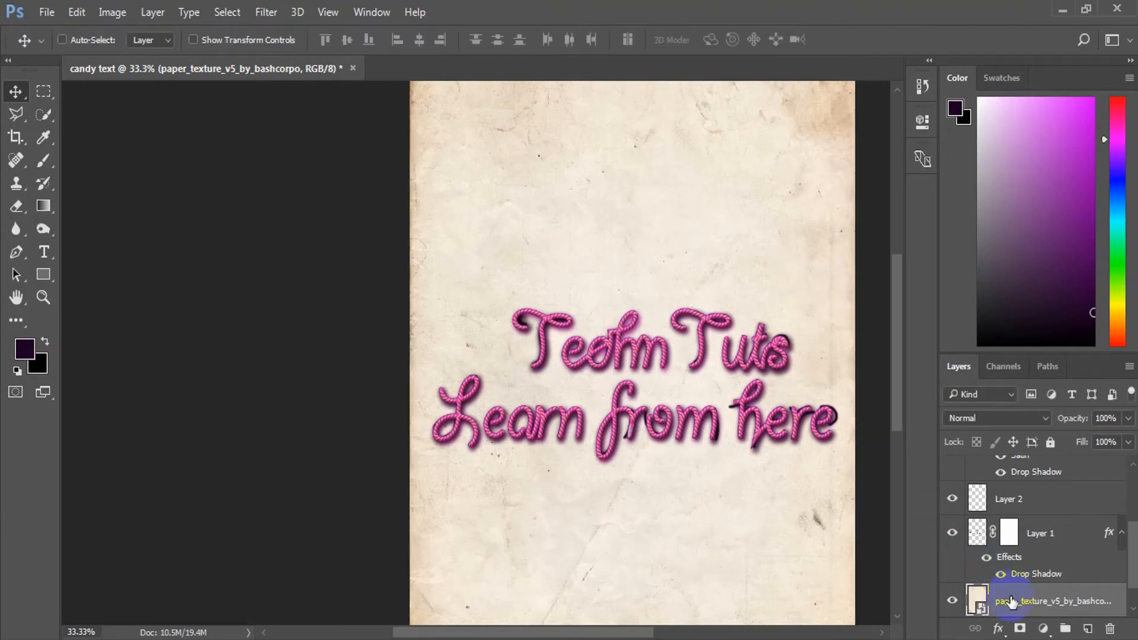
scroll(1020, 604, "down", 1)
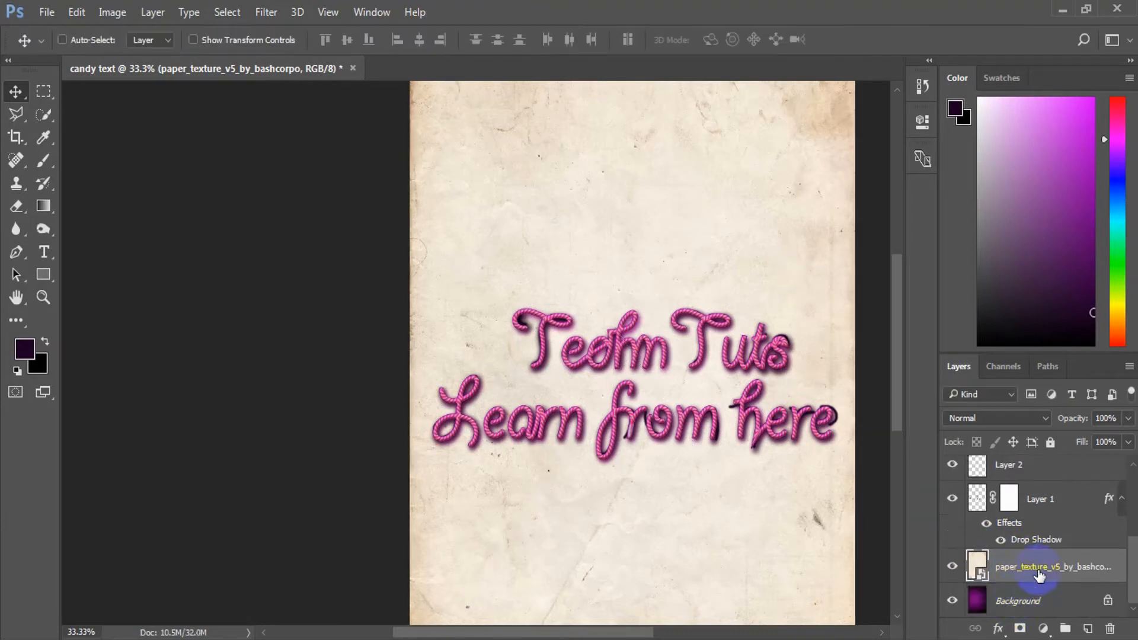
left_click(1001, 422)
left_click(978, 119)
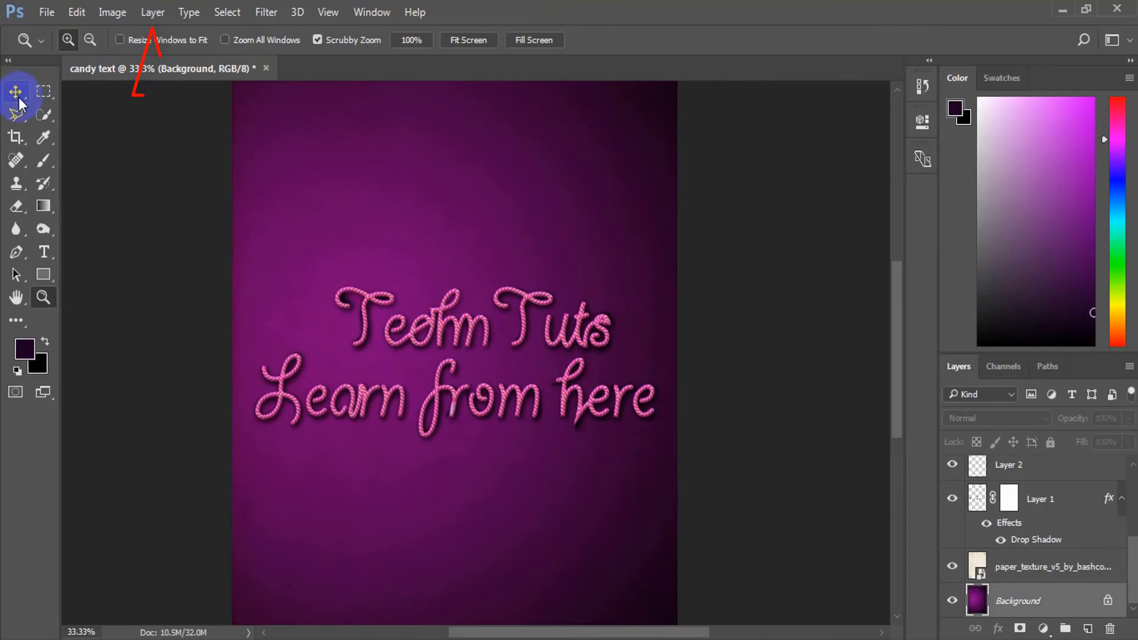
Add a bright orange solid color fill layer directly above the Background and set its blend mode to Multiply.
left_click(16, 91)
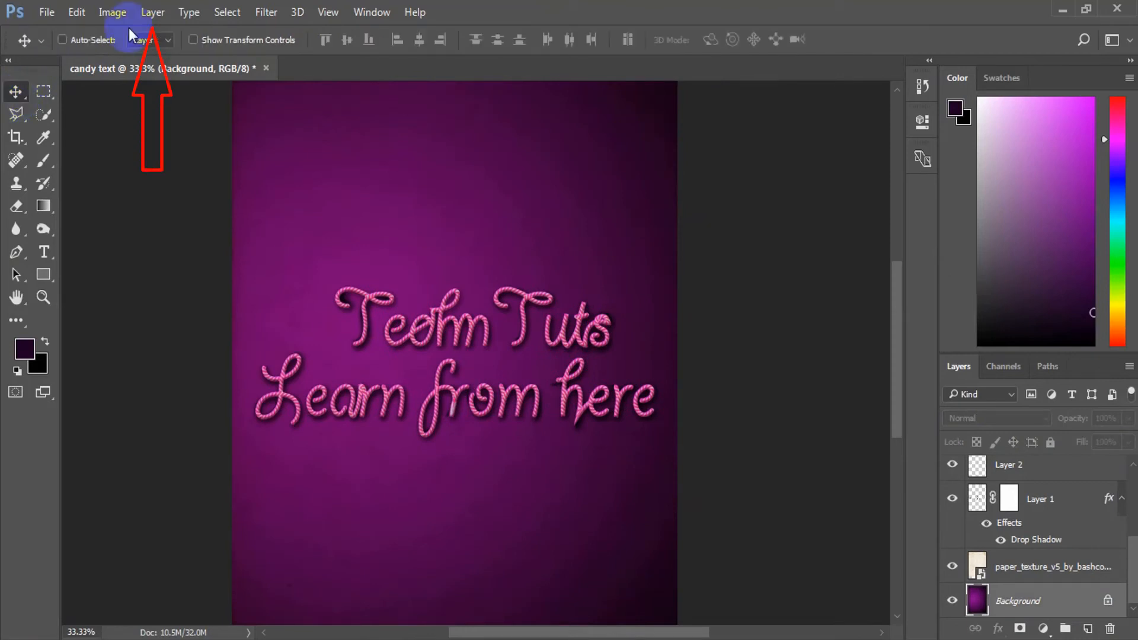
left_click(153, 13)
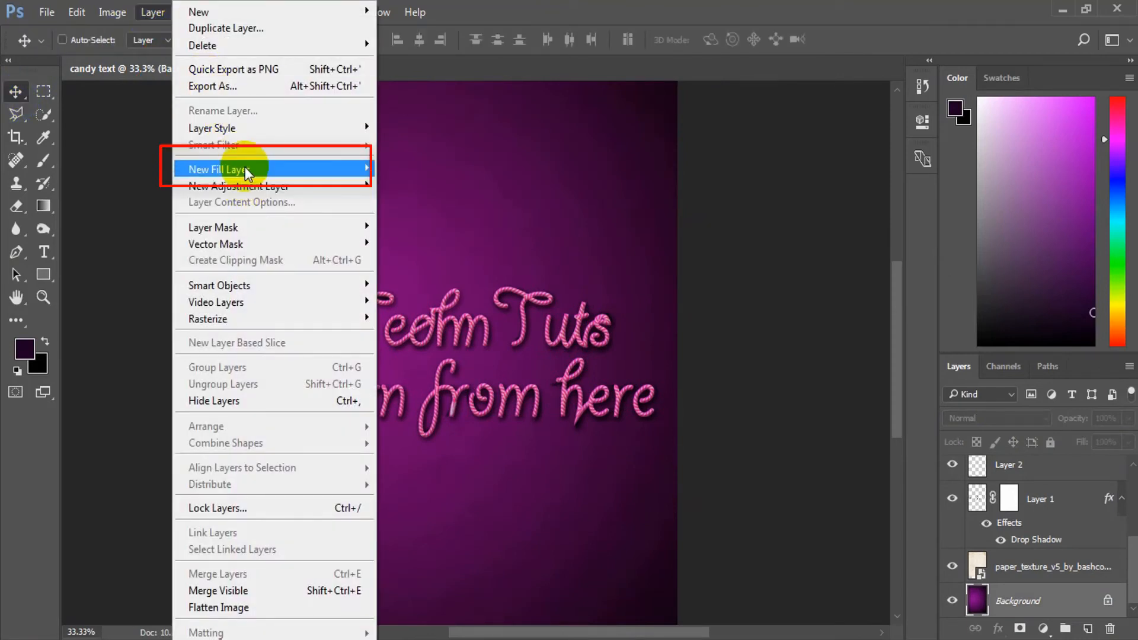
mouse_move(247, 172)
left_click(434, 170)
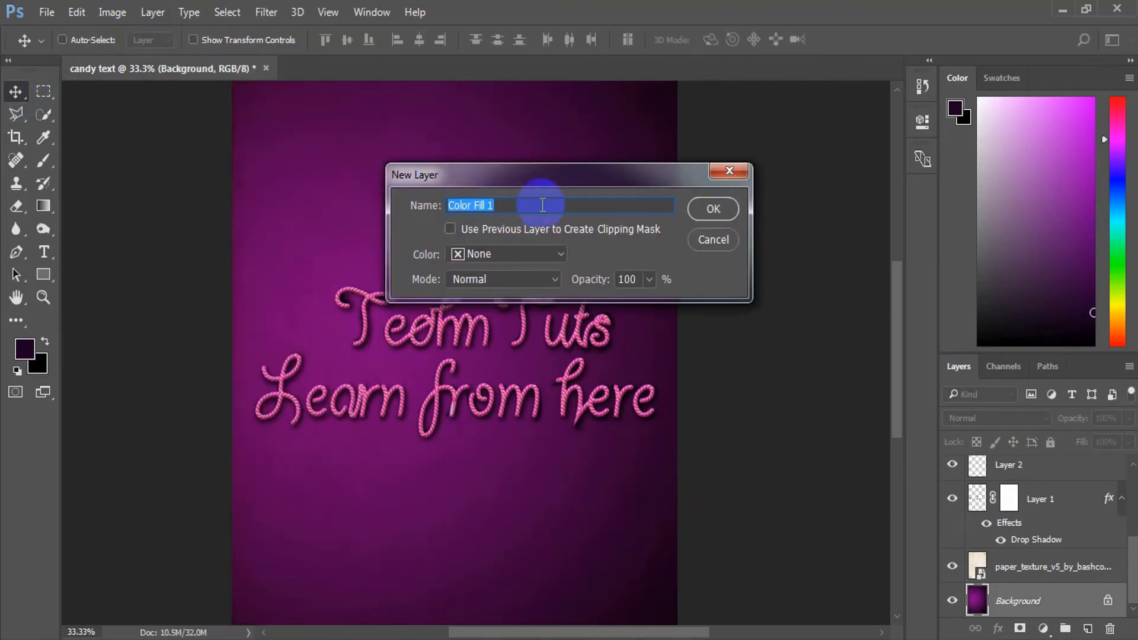
left_click(713, 206)
left_click_drag(584, 330, 586, 365)
left_click(564, 170)
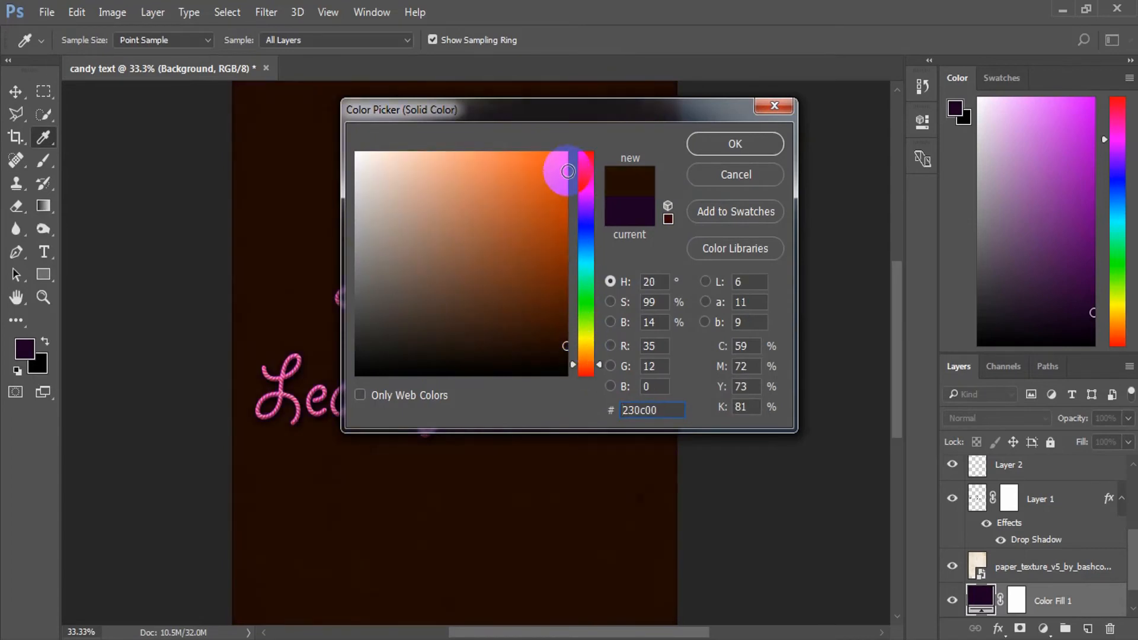
left_click(749, 148)
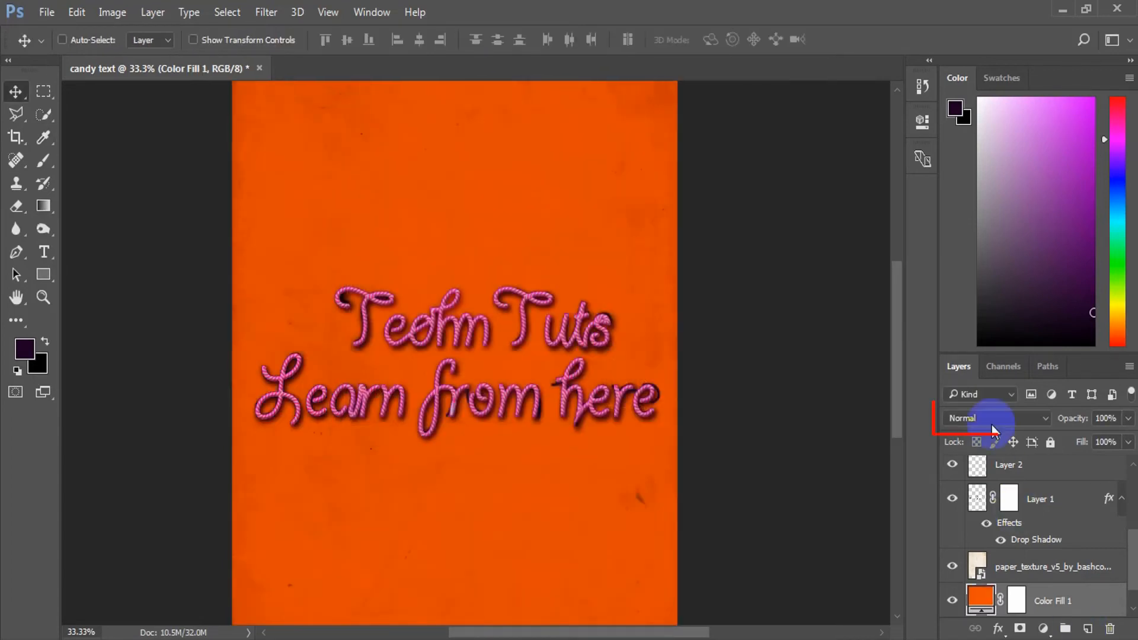
left_click(996, 418)
left_click(963, 119)
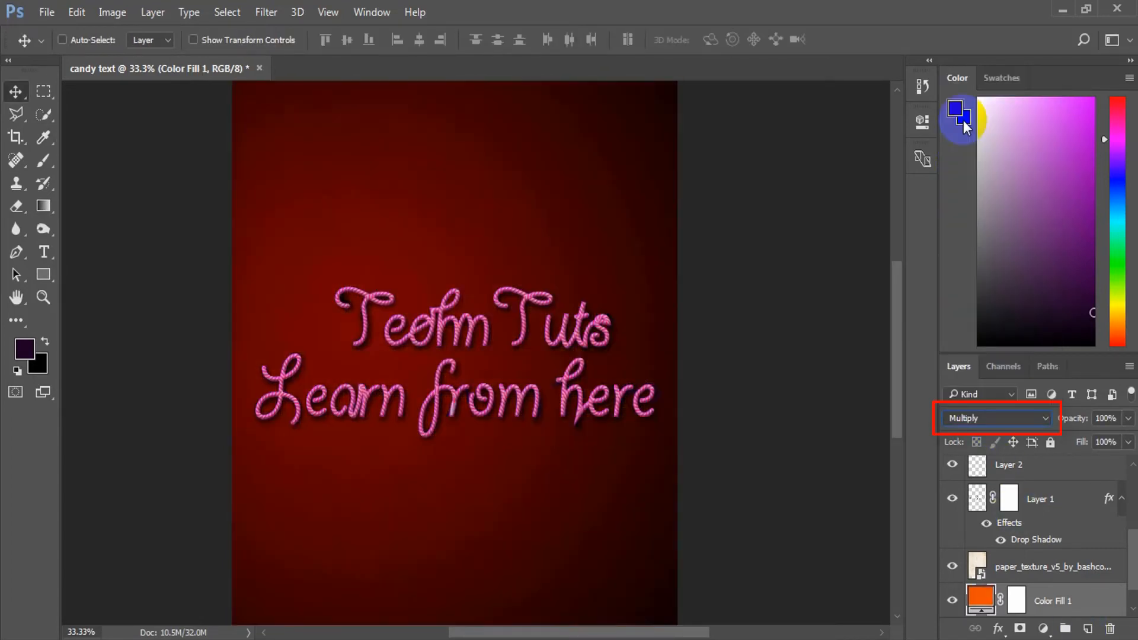
Darken the solid color fill layer's color to a deep reddish brown.
double_click(980, 599)
left_click(569, 255)
left_click(731, 145)
double_click(982, 600)
left_click_drag(586, 296, 595, 368)
left_click(566, 283)
left_click(735, 144)
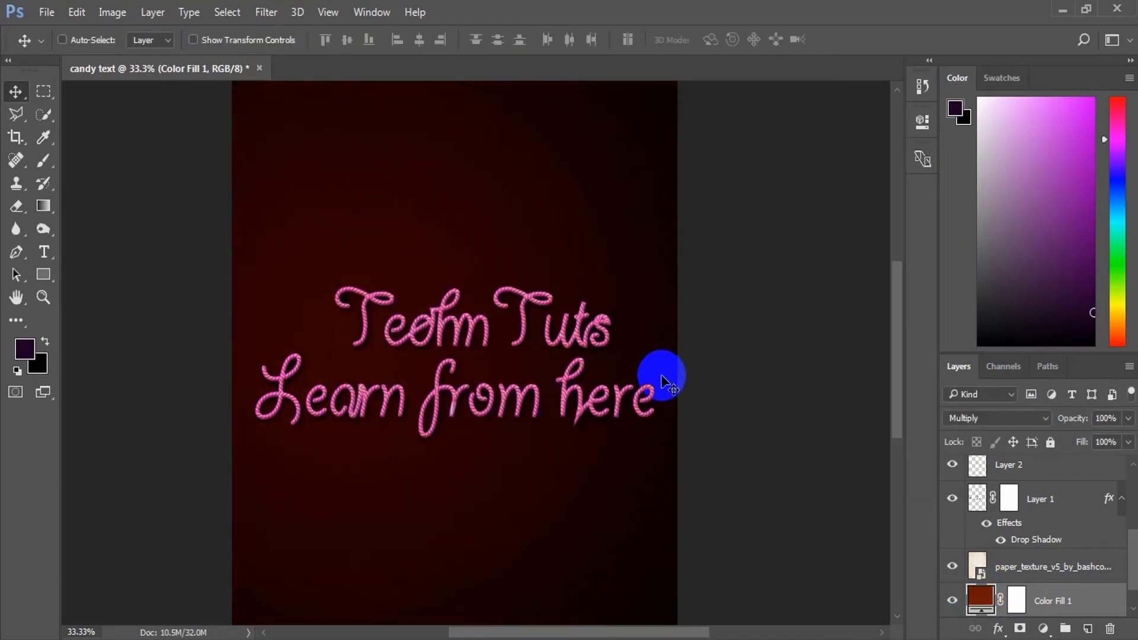
Recolor the solid color fill layer so the background turns a dark magenta.
double_click(973, 599)
left_click(583, 214)
left_click_drag(582, 211, 585, 185)
left_click_drag(563, 274, 566, 288)
left_click(586, 173)
left_click(558, 264)
left_click(709, 150)
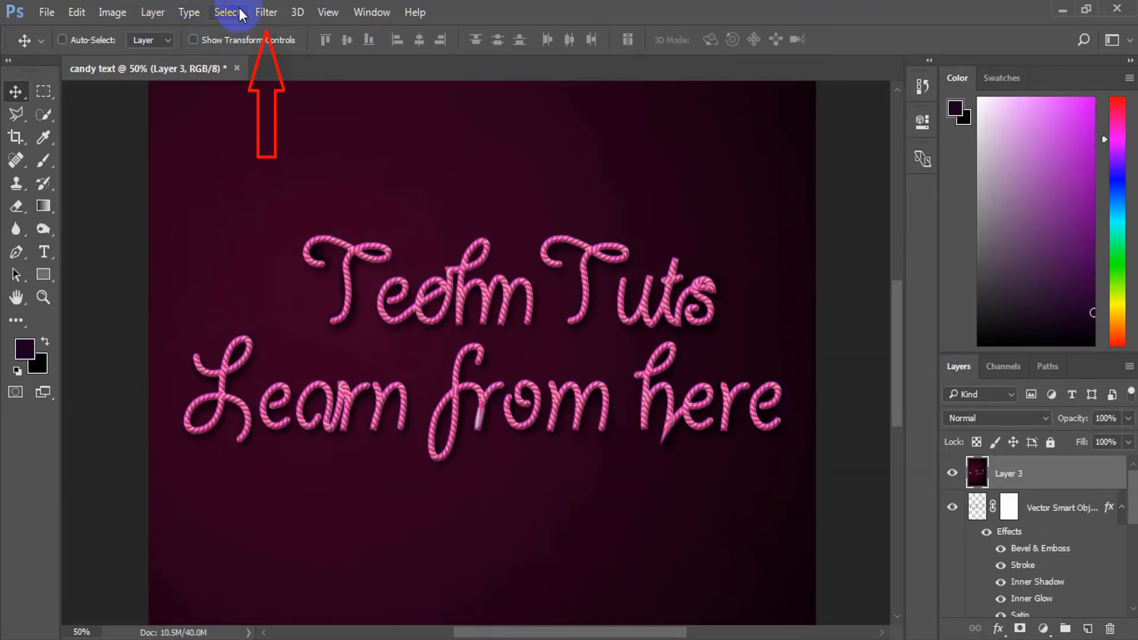
Sharpen the merged Layer 3 with Unsharp Mask at Amount 74%, Radius 8.9 pixels and Threshold 38 levels.
left_click(266, 11)
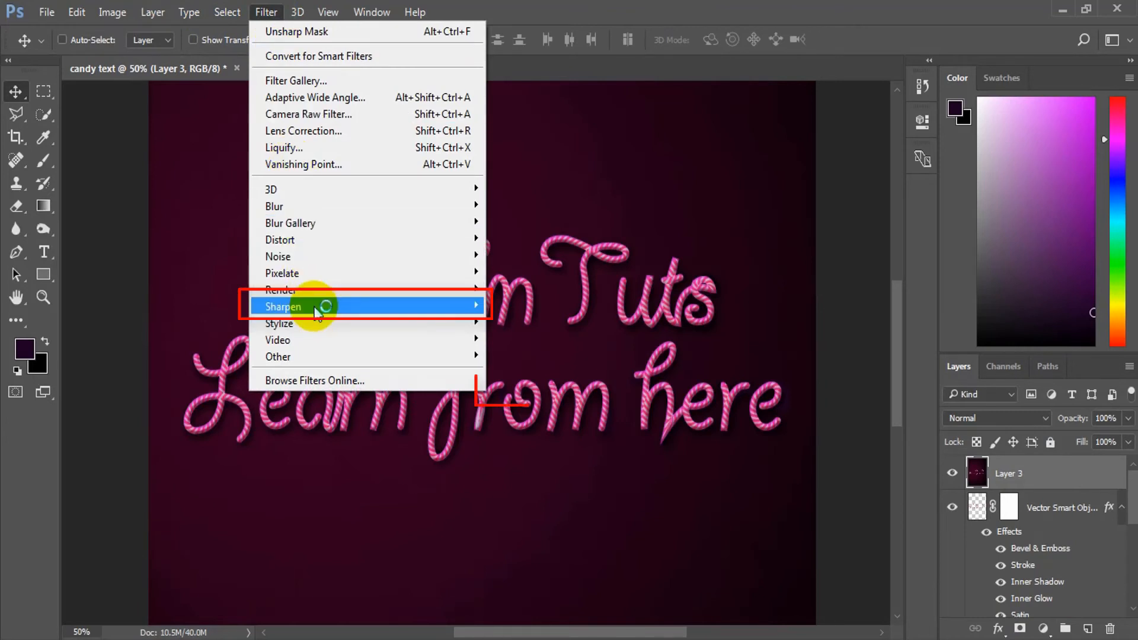
mouse_move(320, 307)
left_click(536, 390)
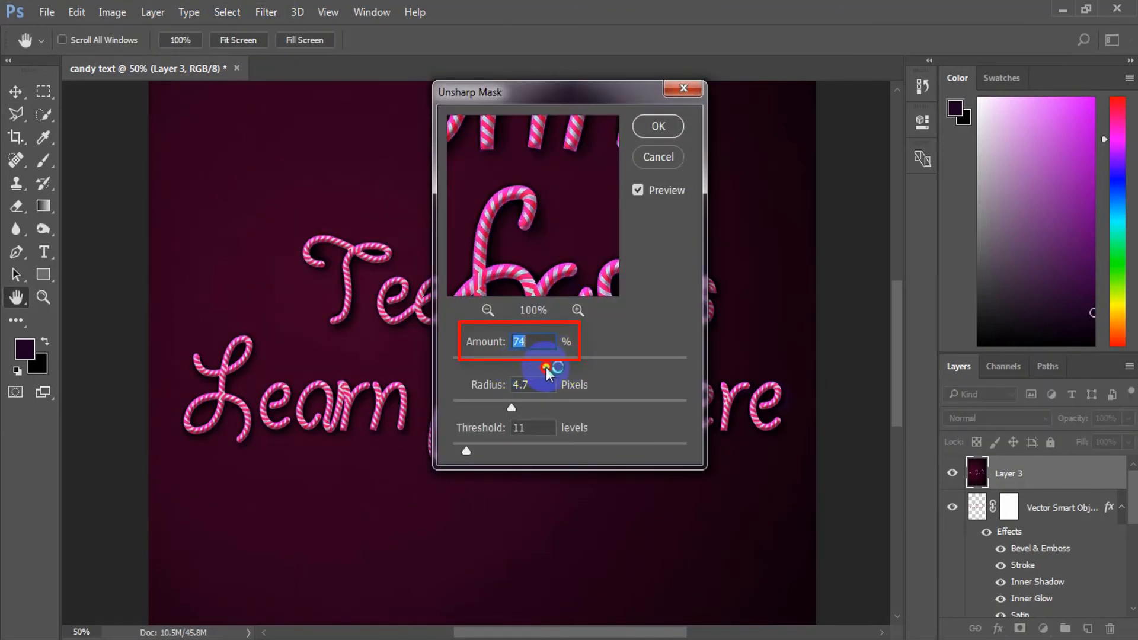
left_click_drag(466, 450, 518, 461)
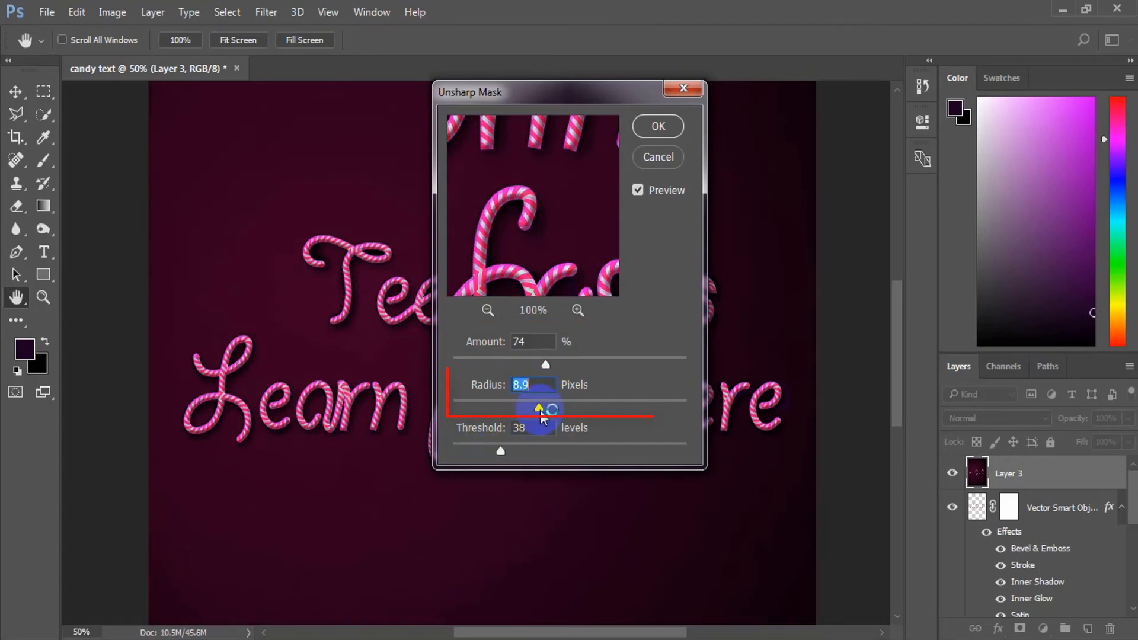
left_click(657, 125)
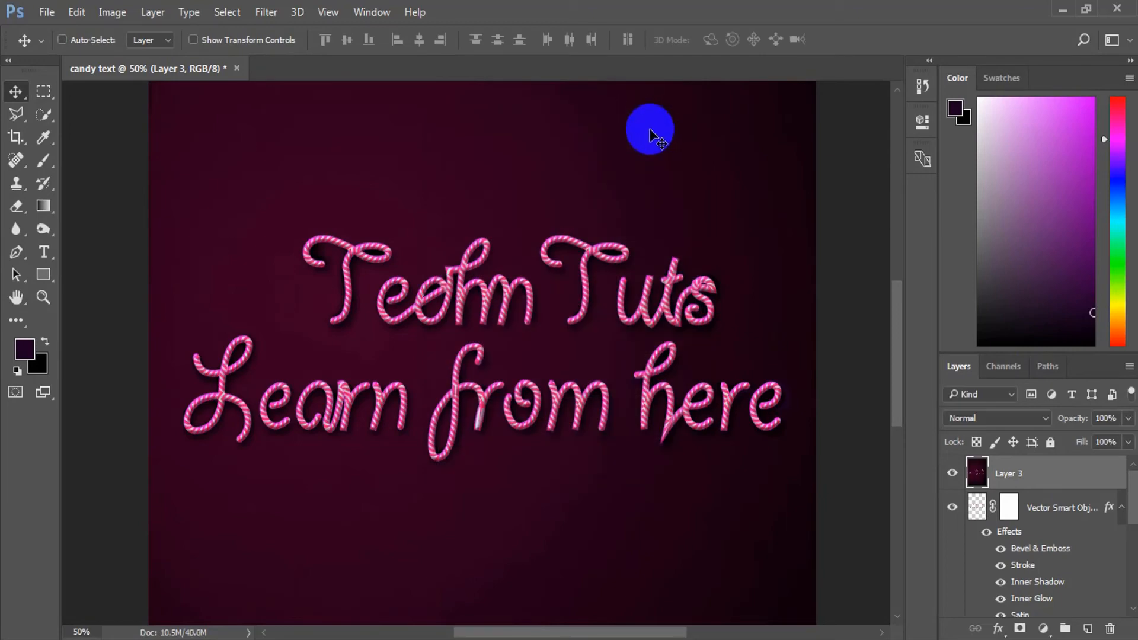
Crop the canvas to a landscape format by cutting away the empty areas above and below the two lines of lettering.
key("ctrl+minus")
left_click(14, 137)
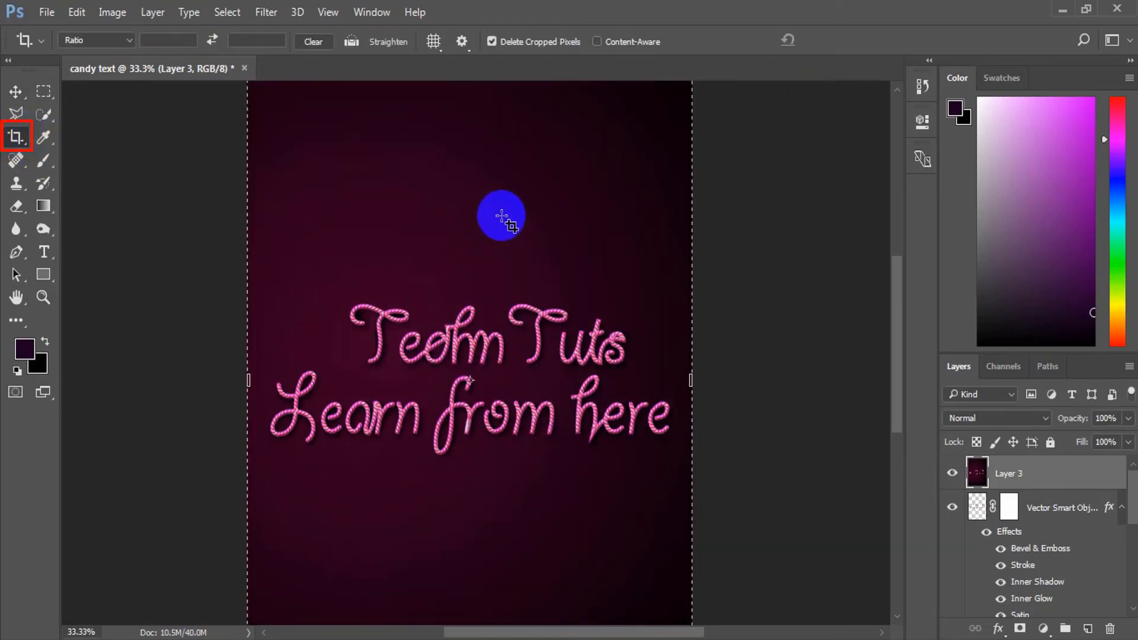
left_click_drag(467, 86, 458, 177)
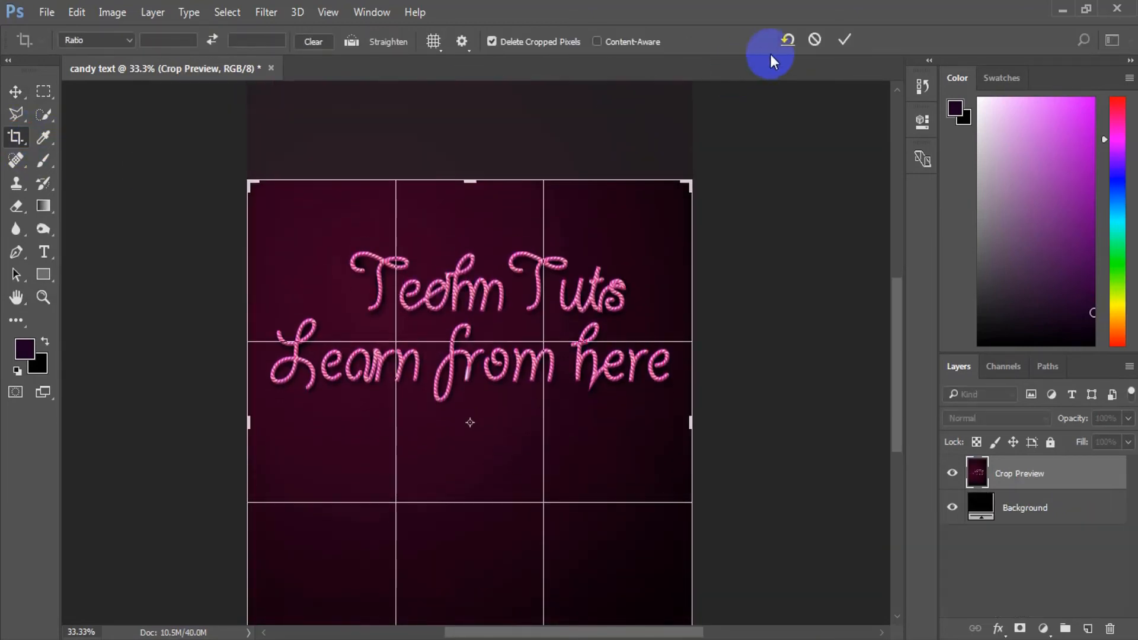
scroll(518, 554, "down", 3)
left_click_drag(474, 565, 485, 471)
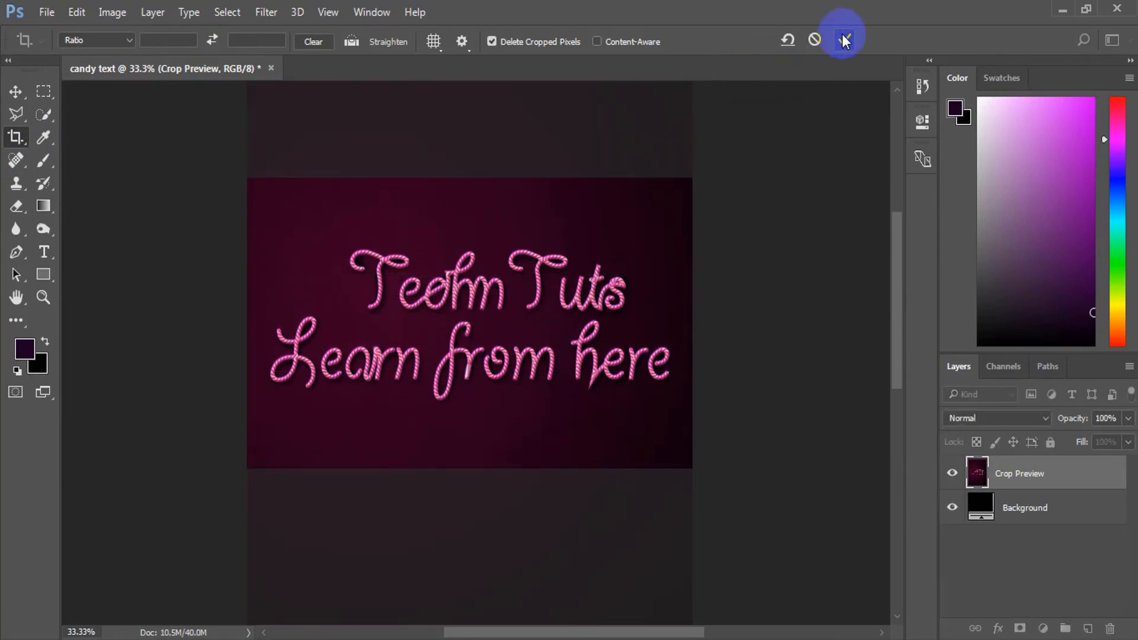
left_click(843, 40)
key("z")
left_click(472, 330)
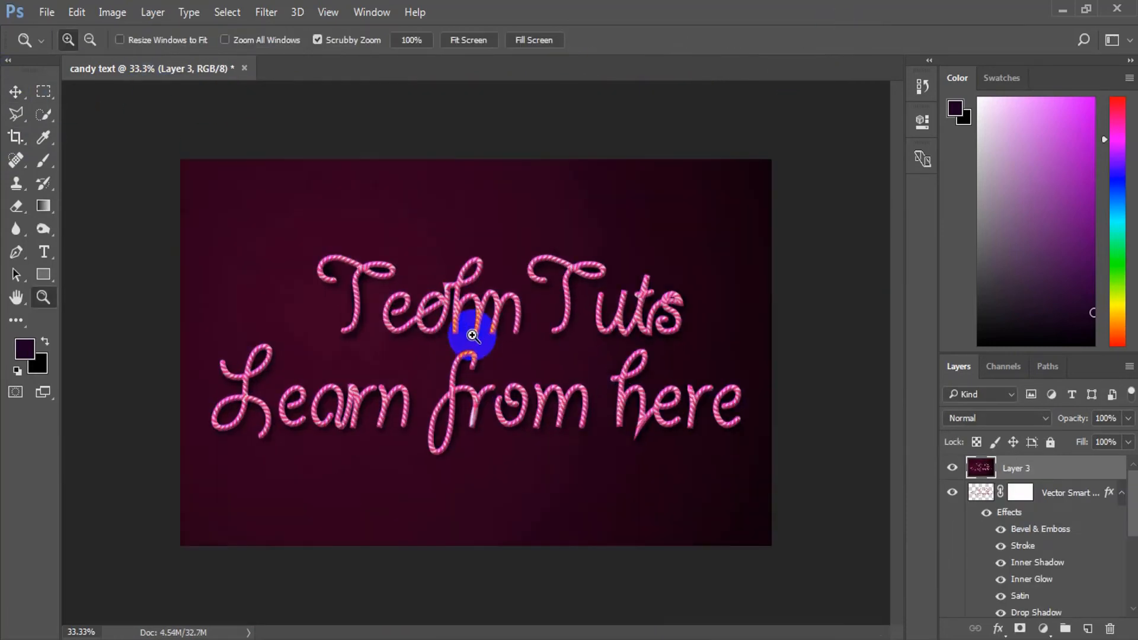
left_click(16, 92)
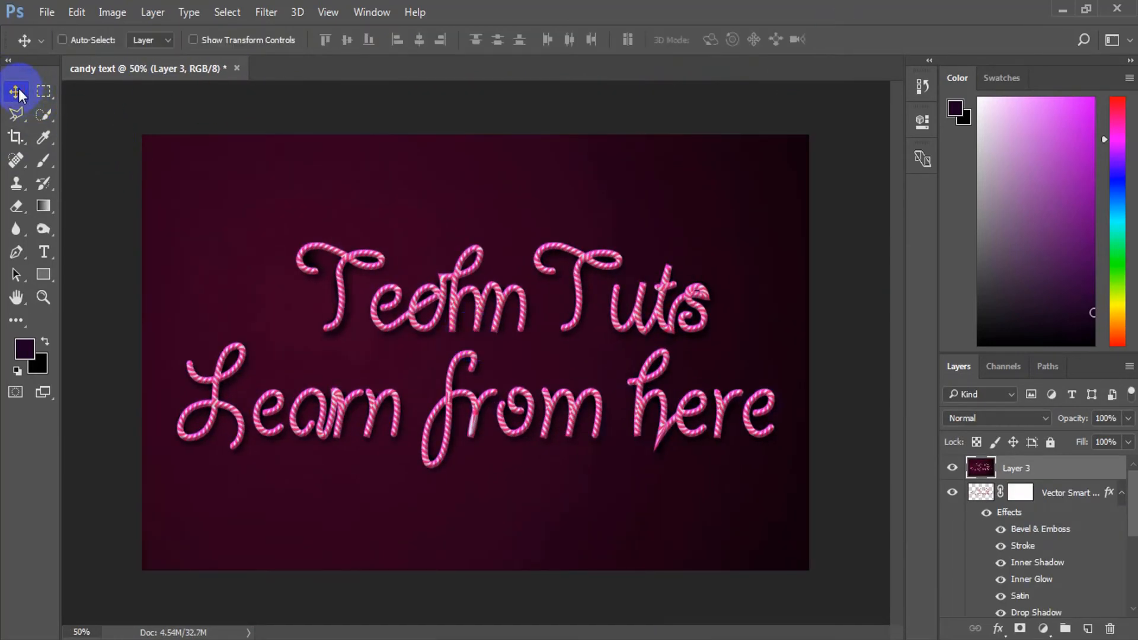
Save a JPEG copy of the artwork as "candy text" on the Desktop.
left_click(46, 12)
left_click(94, 205)
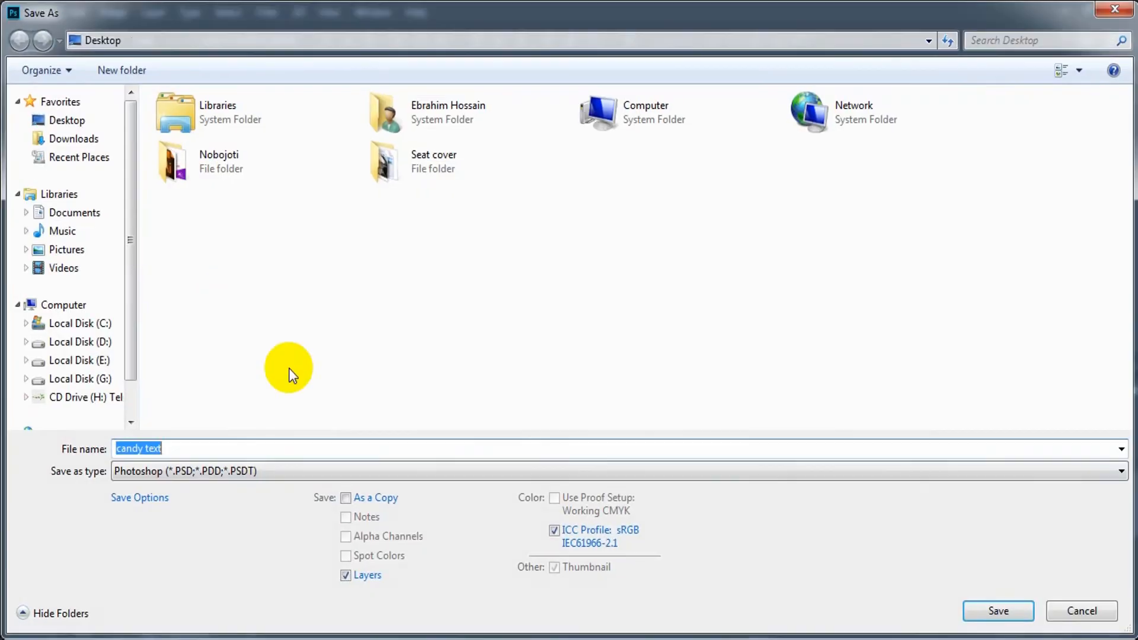
left_click(240, 473)
left_click(216, 294)
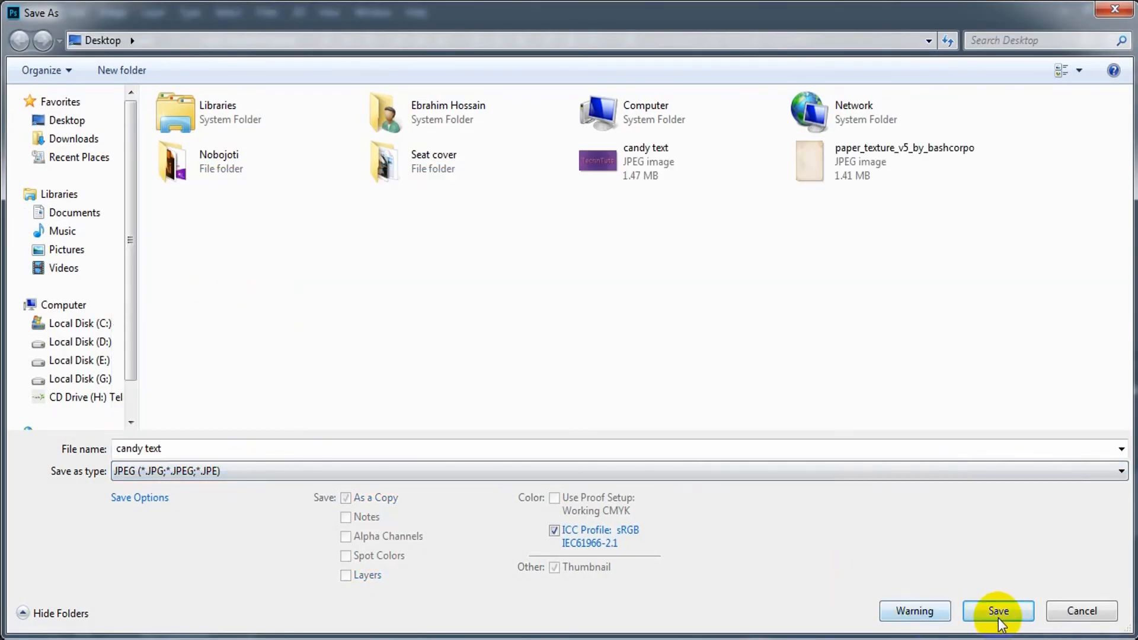
left_click(998, 610)
left_click(666, 169)
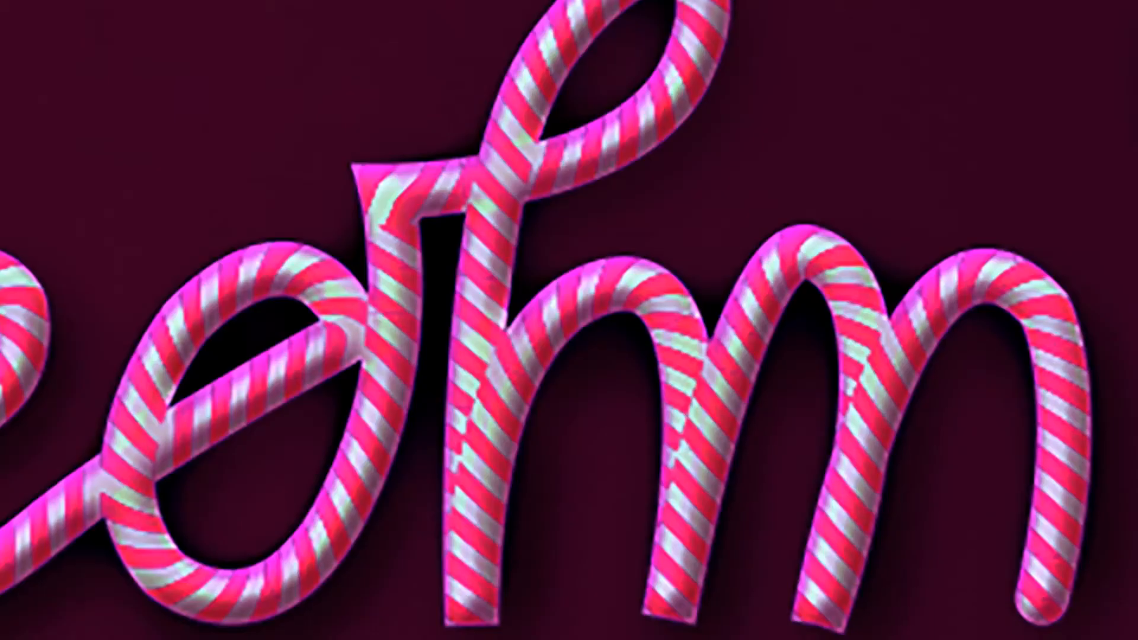